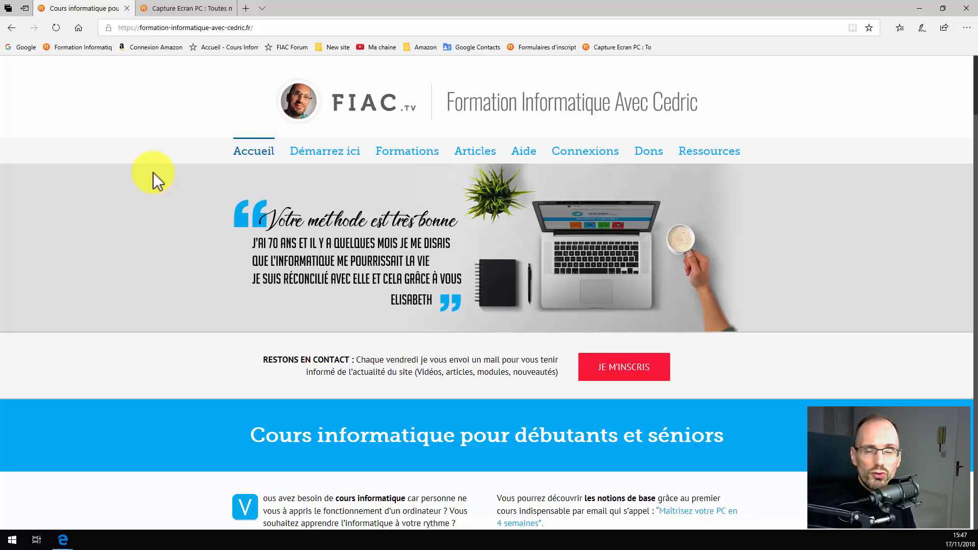
Switch between the open tabs, then open a new tab on the Google home page.
left_click(164, 8)
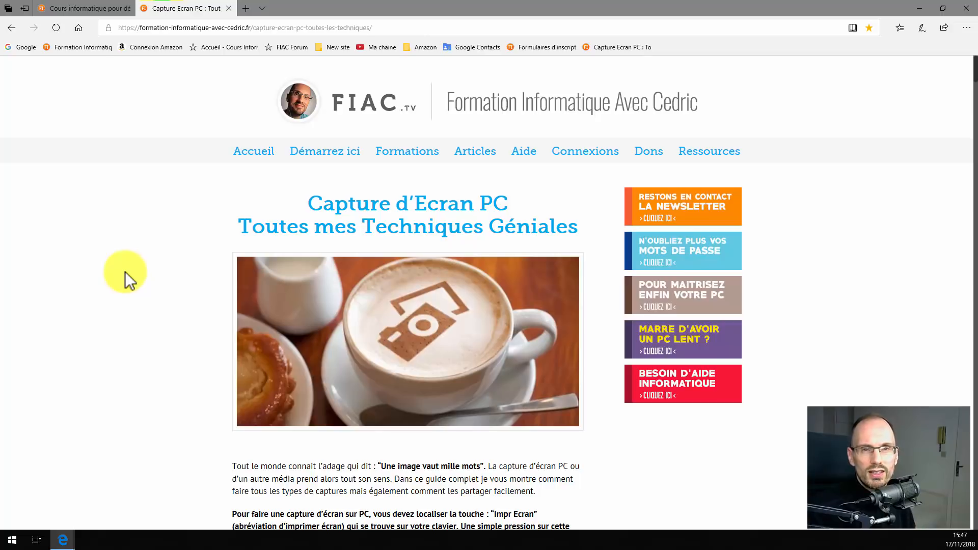
left_click(94, 9)
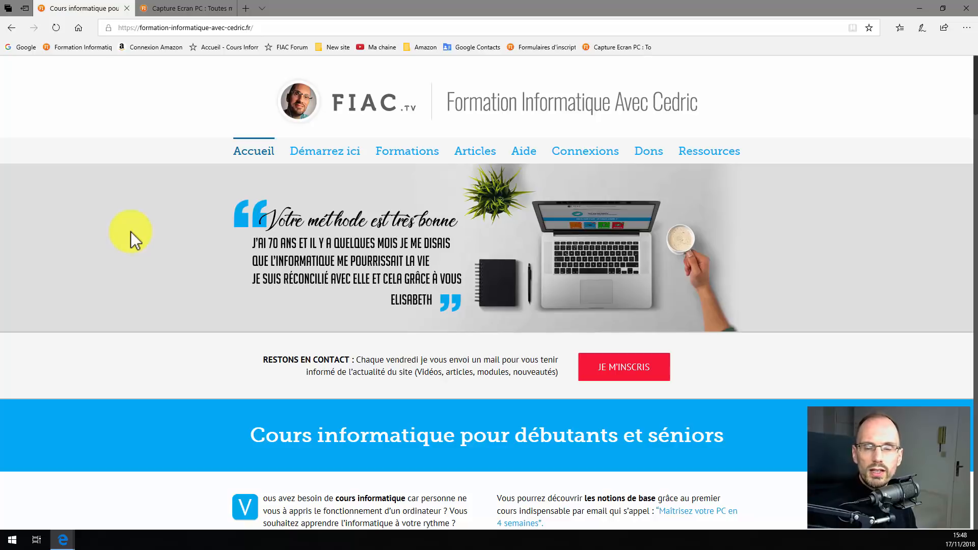
left_click(245, 7)
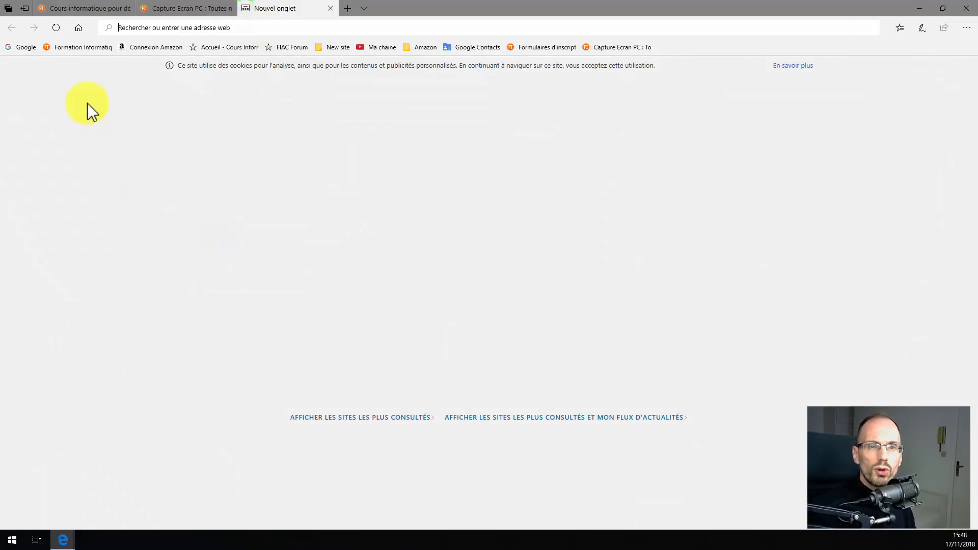
left_click(77, 29)
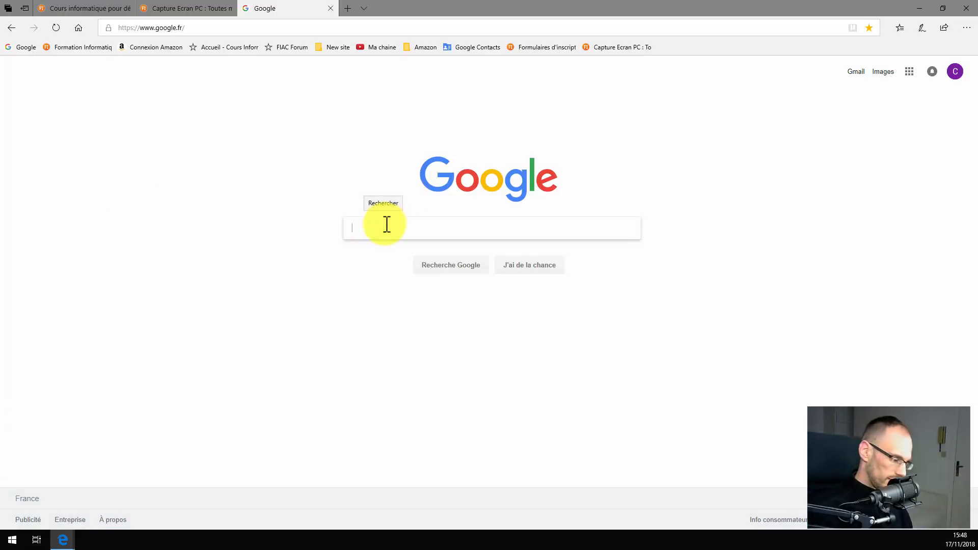
Search Google for 'snagit' and open the TechSmith Snagit product page.
type("snagit")
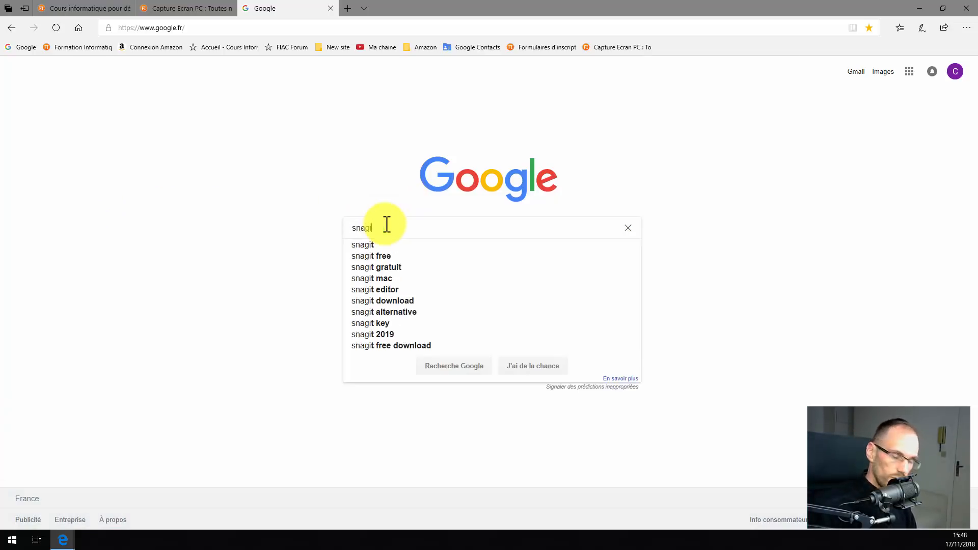
key("Return")
left_click(122, 261)
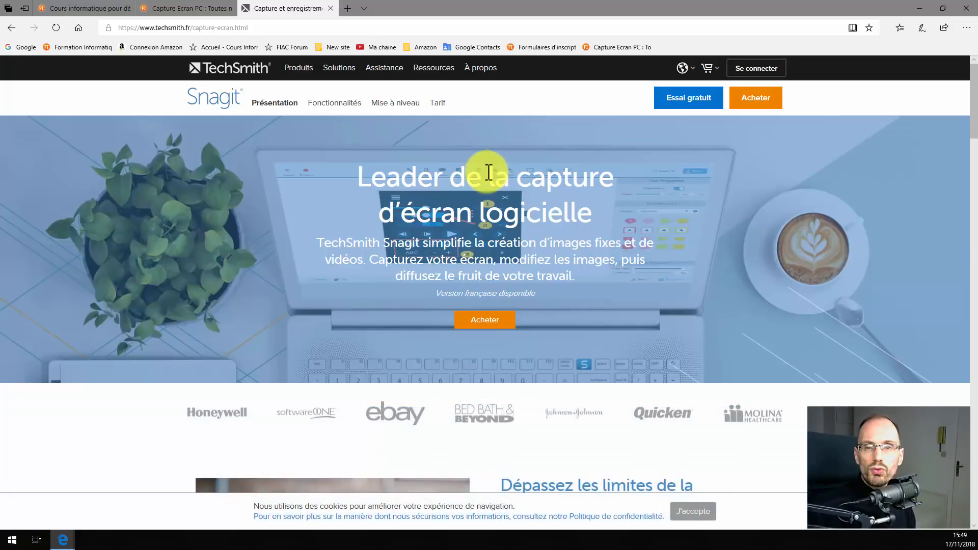
Download the Windows Snagit trial installer snagitfr.exe, check the downloads list, and minimize the browser.
left_click(688, 97)
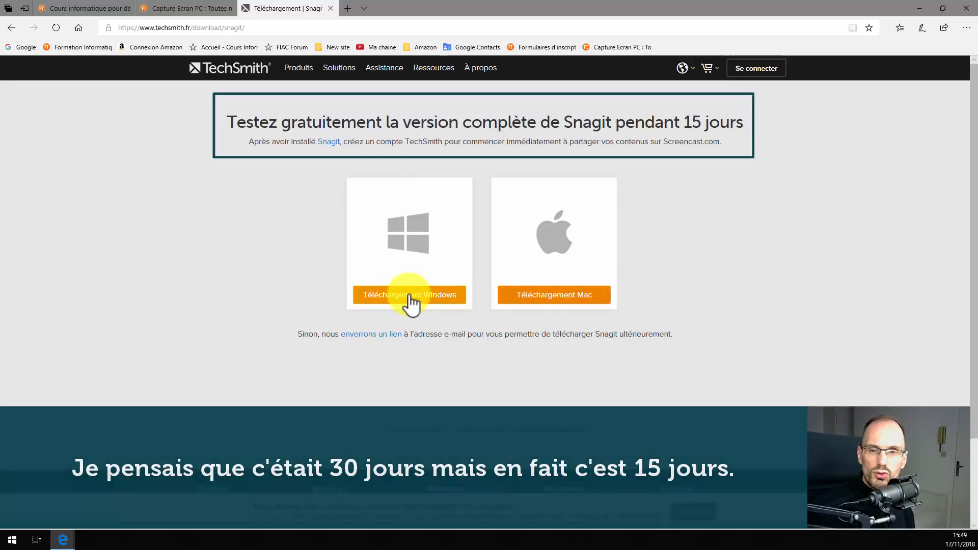
left_click(411, 300)
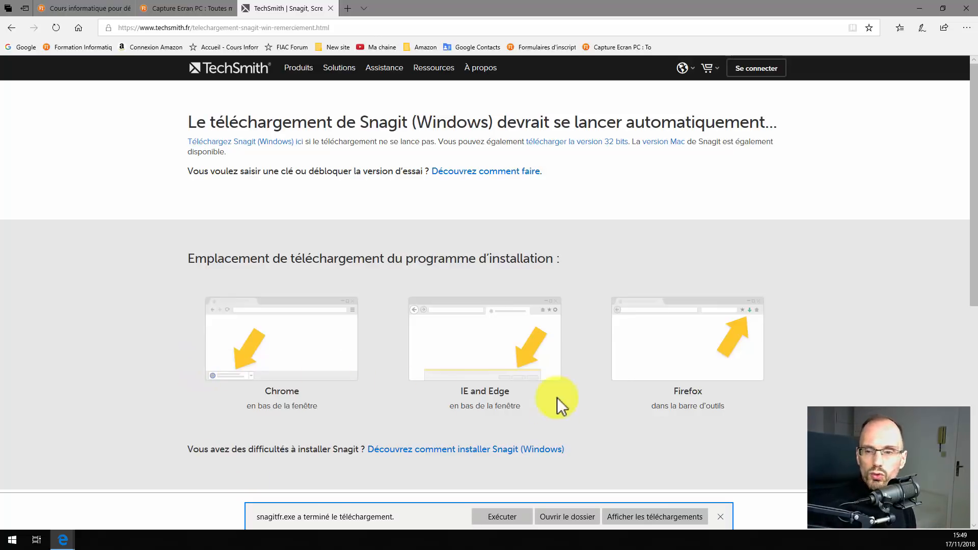
left_click(632, 514)
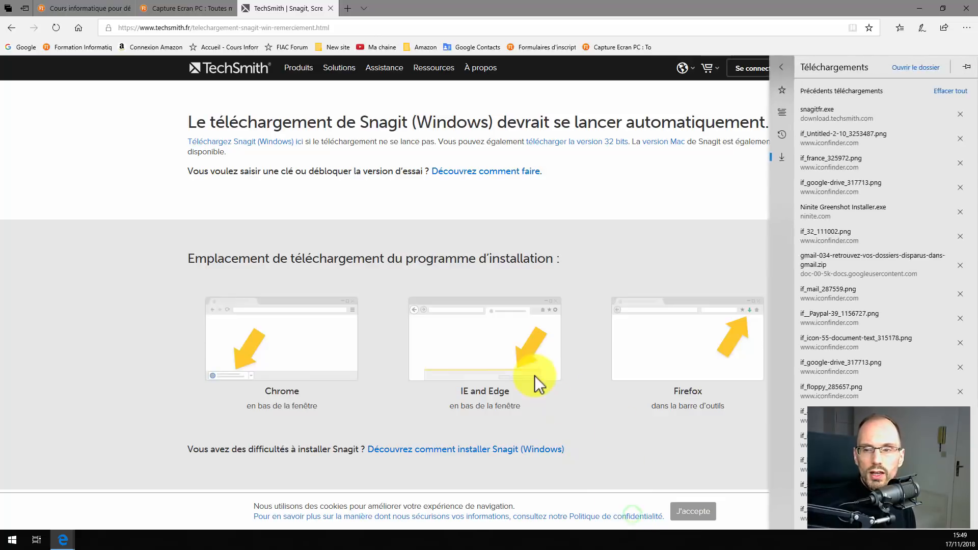
left_click(609, 481)
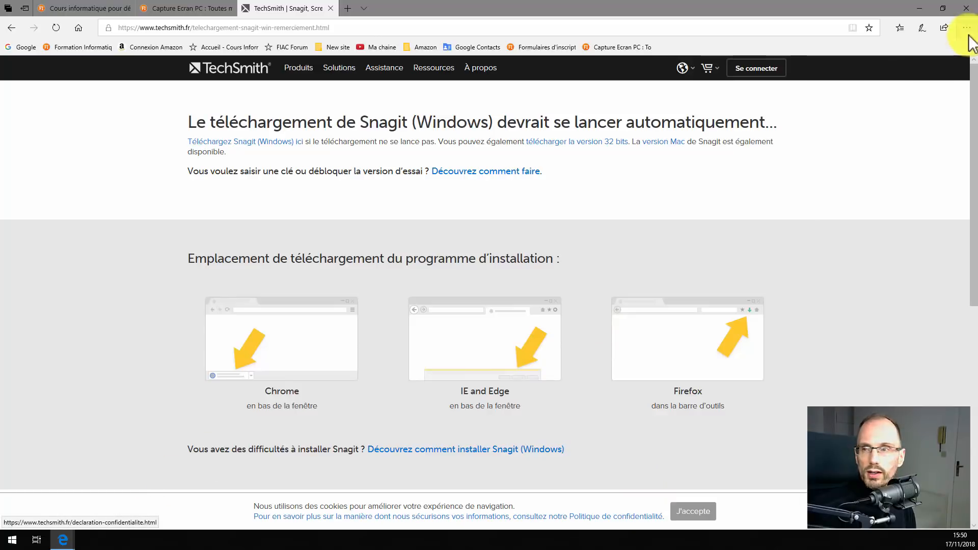
left_click(919, 8)
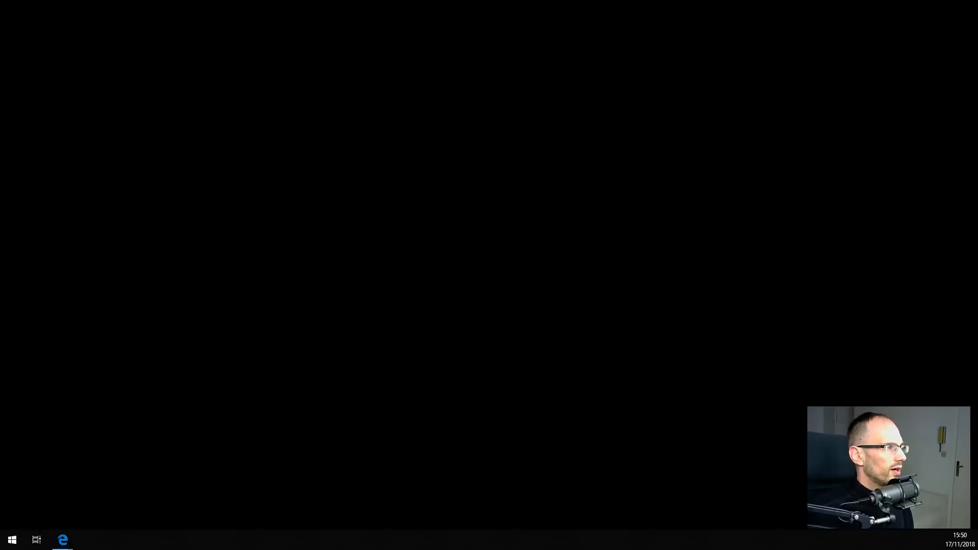
Install Snagit 2019 from snagitfr.exe on the desktop, accepting the licence, then close the installer.
left_click_drag(74, 32, 29, 34)
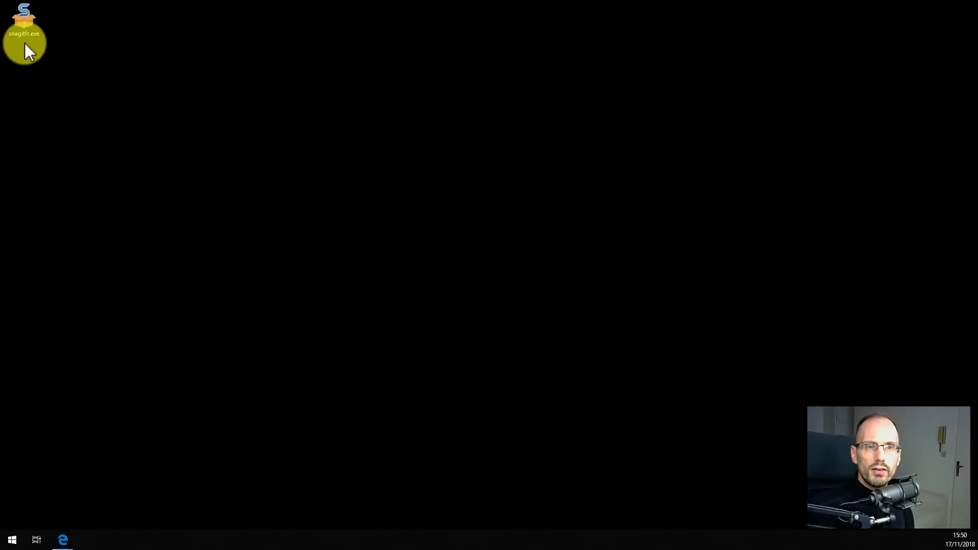
double_click(25, 17)
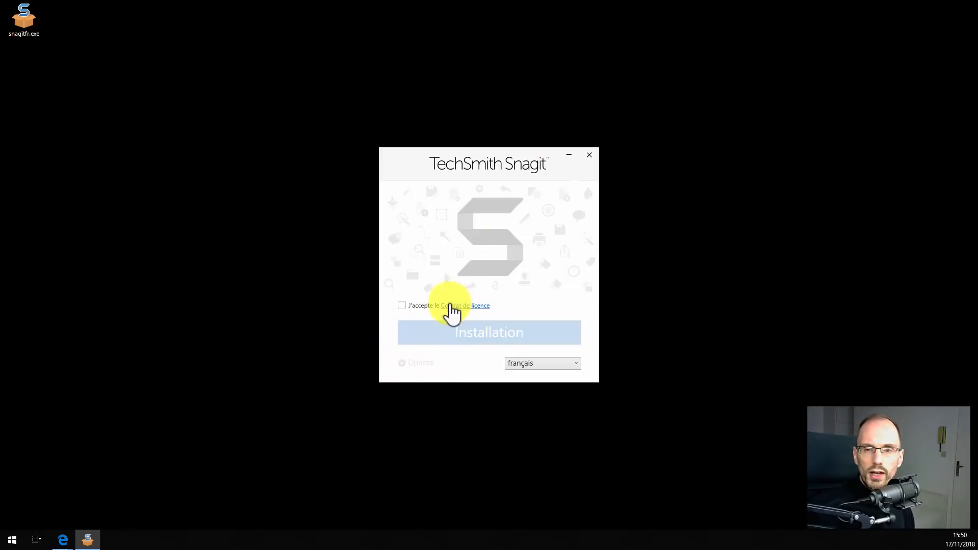
left_click(402, 307)
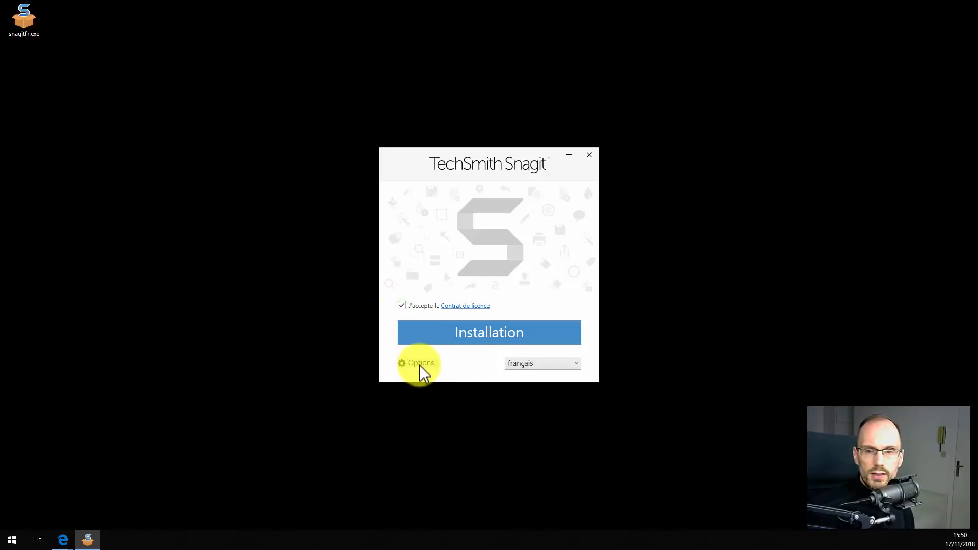
left_click(419, 365)
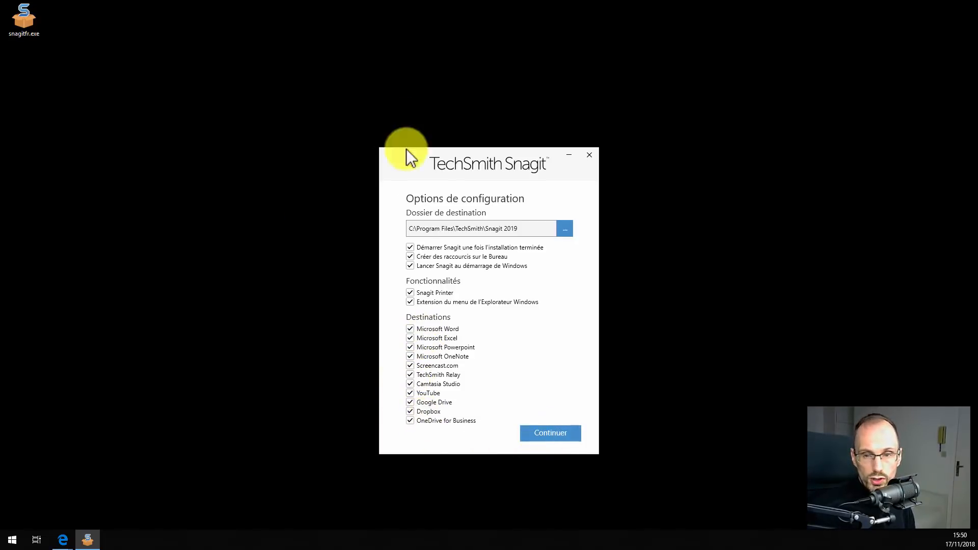
left_click(546, 431)
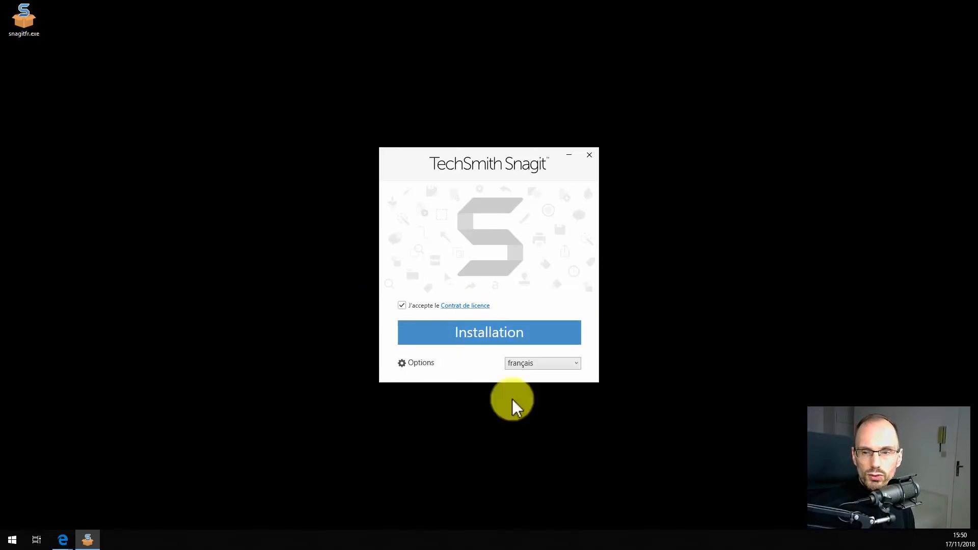
left_click(491, 334)
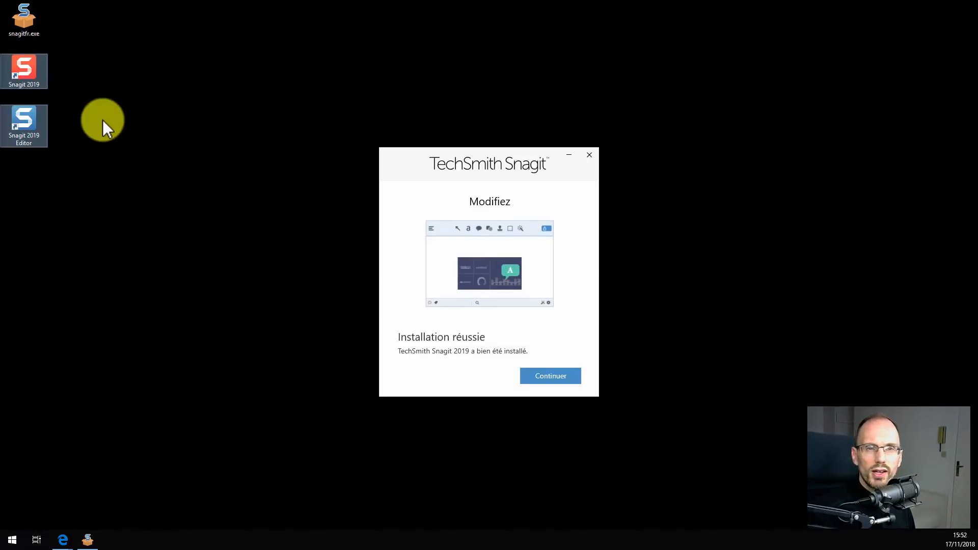
left_click_drag(70, 81, 20, 139)
left_click(166, 258)
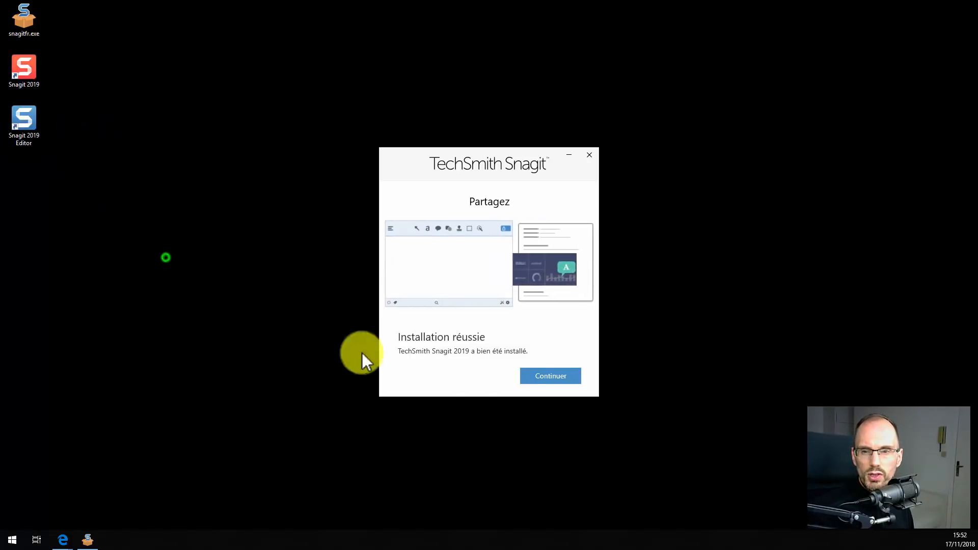
left_click(554, 377)
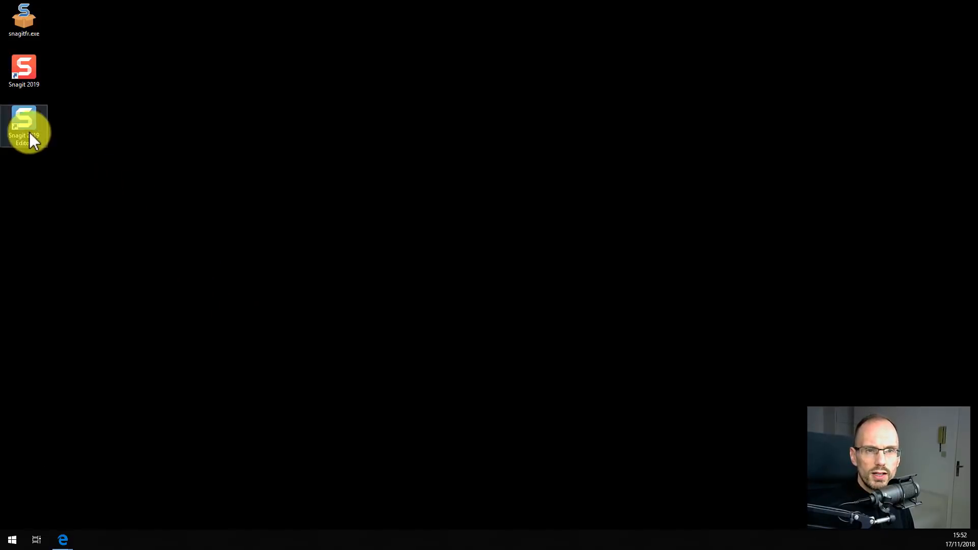
Launch Snagit, sign in for the free trial, and start the new TechSmith account form.
double_click(41, 64)
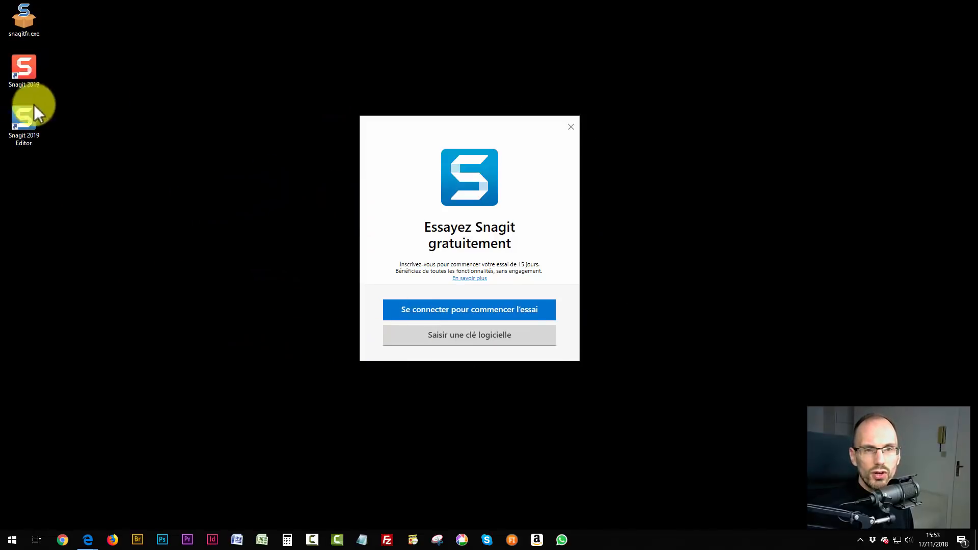
left_click(485, 311)
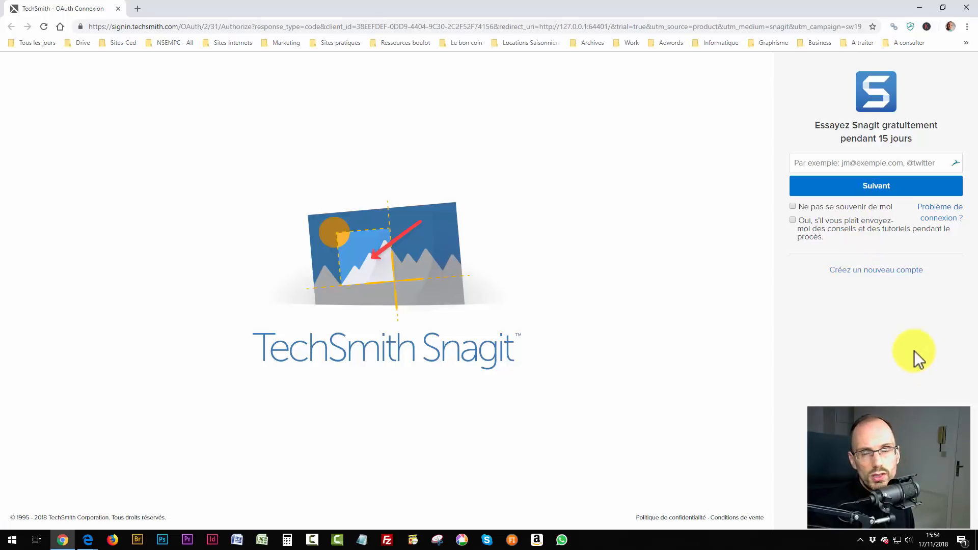
left_click(882, 278)
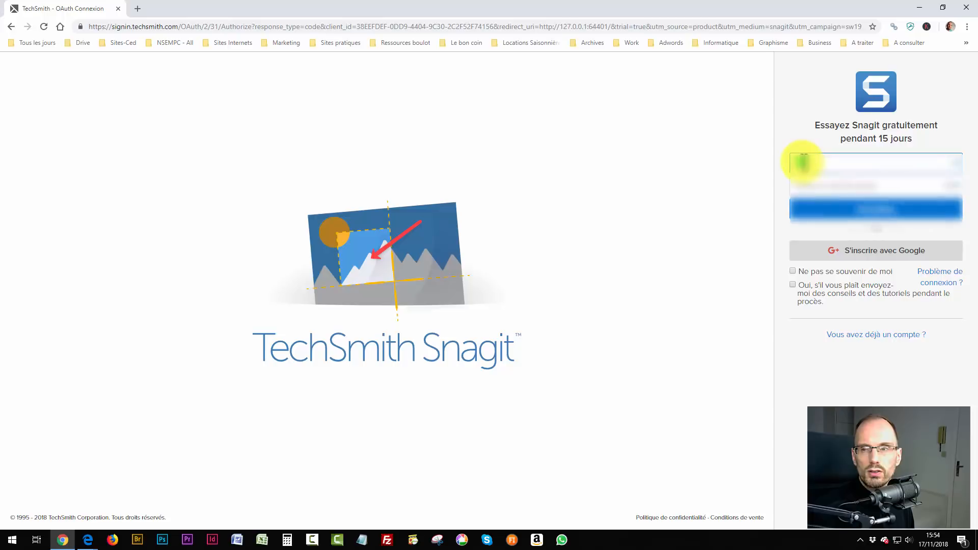
left_click(803, 162)
left_click(789, 139)
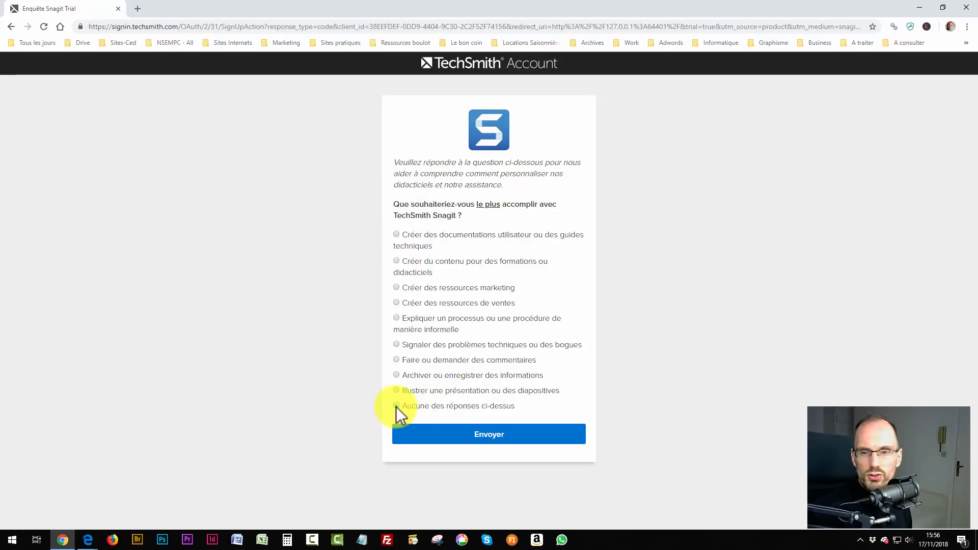
Answer the survey with 'Créer des documentations utilisateur ou des guides techniques' and submit it.
left_click(397, 288)
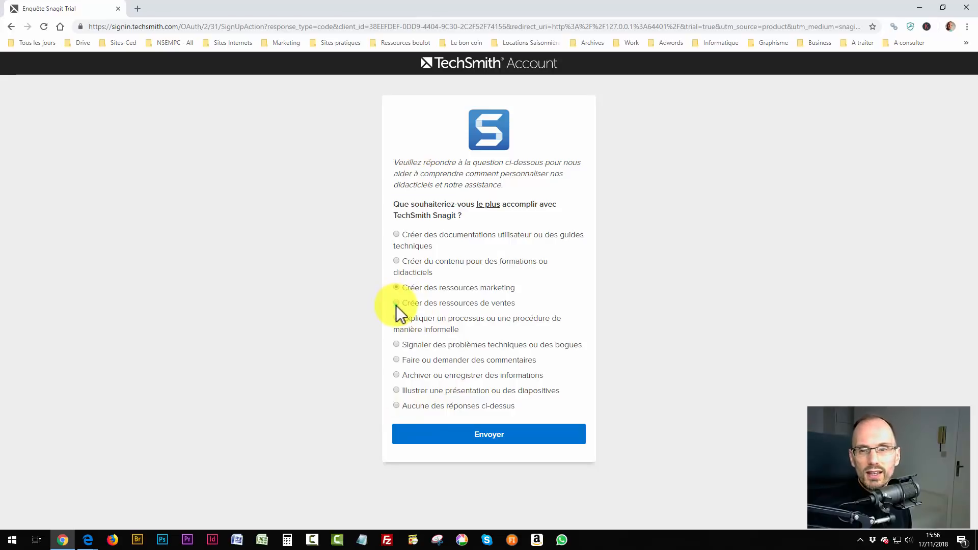
left_click(397, 303)
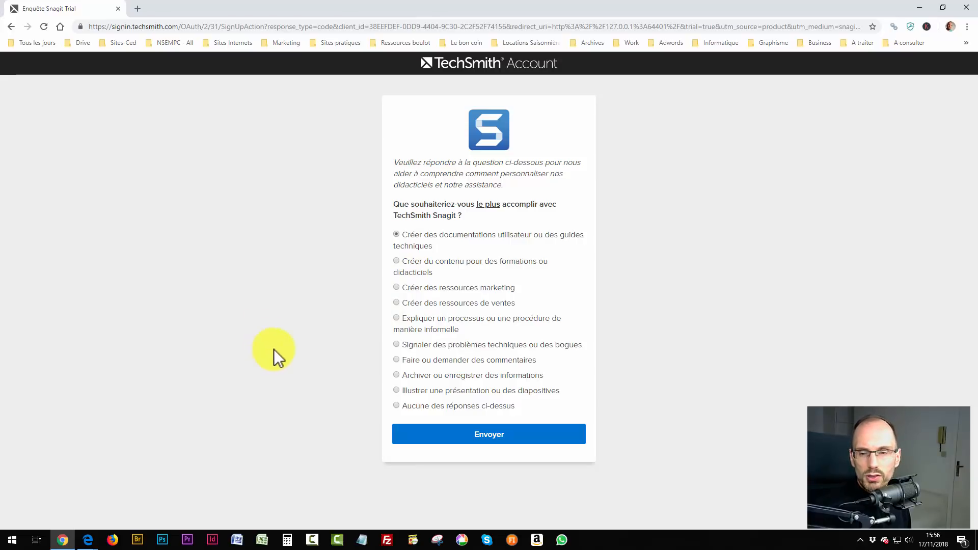
left_click(494, 434)
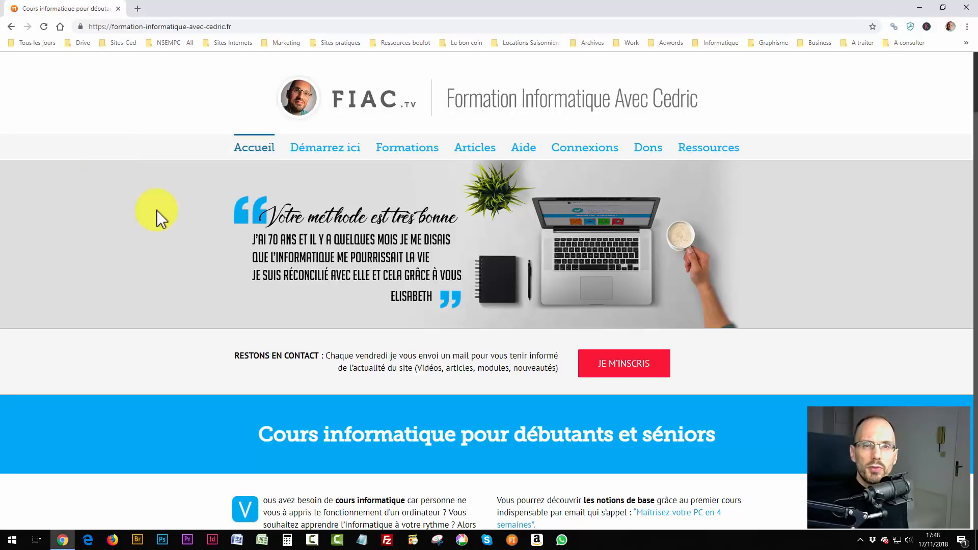
key("Print")
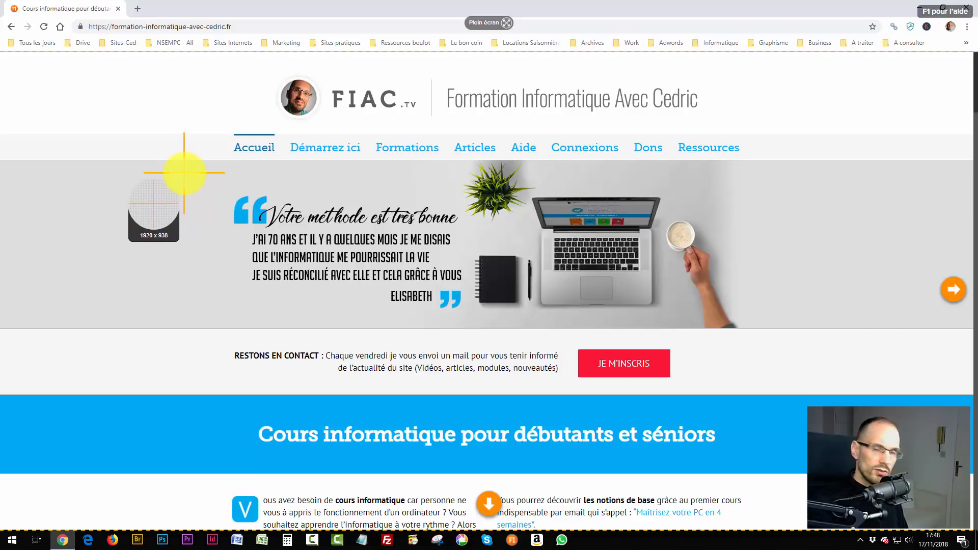
key("Escape")
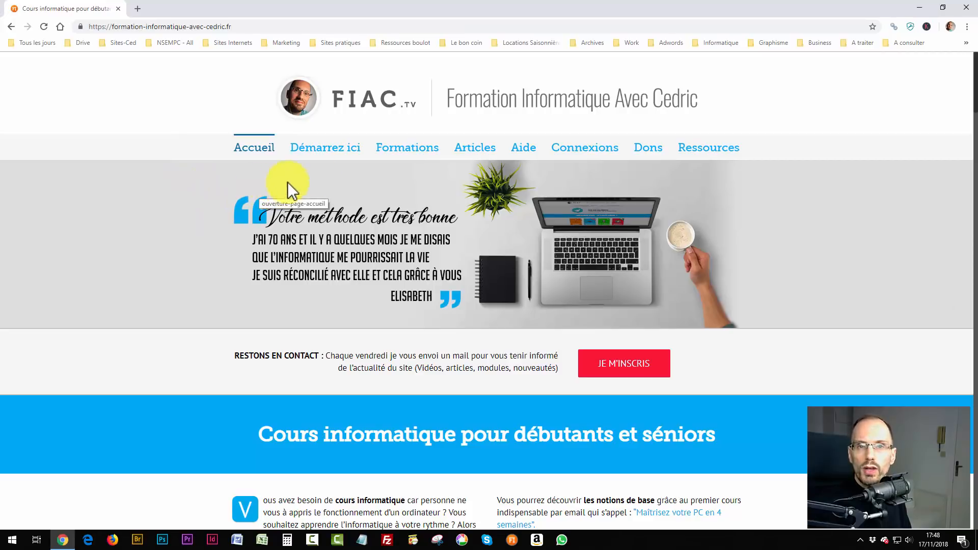
Minimize the browser and launch Snagit 2019 from its desktop shortcut.
left_click(920, 7)
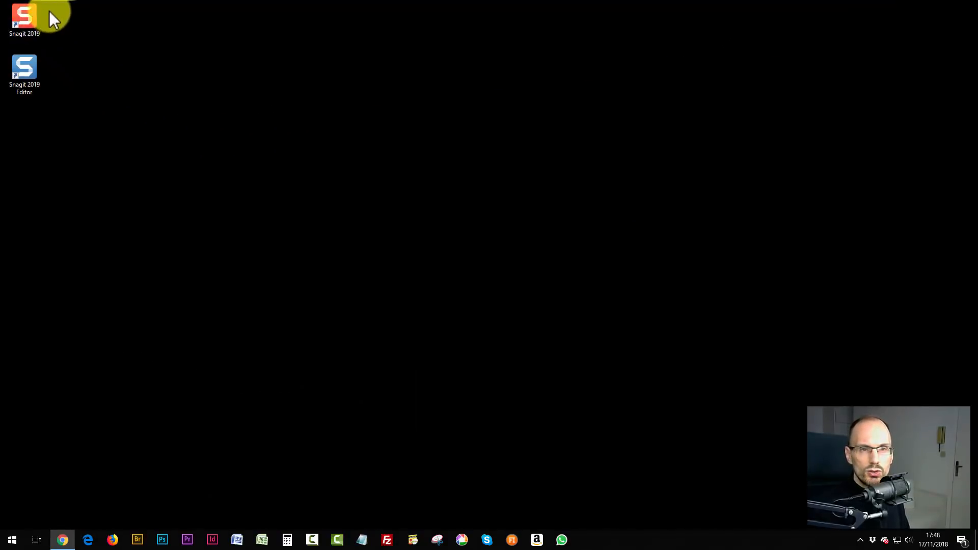
double_click(23, 16)
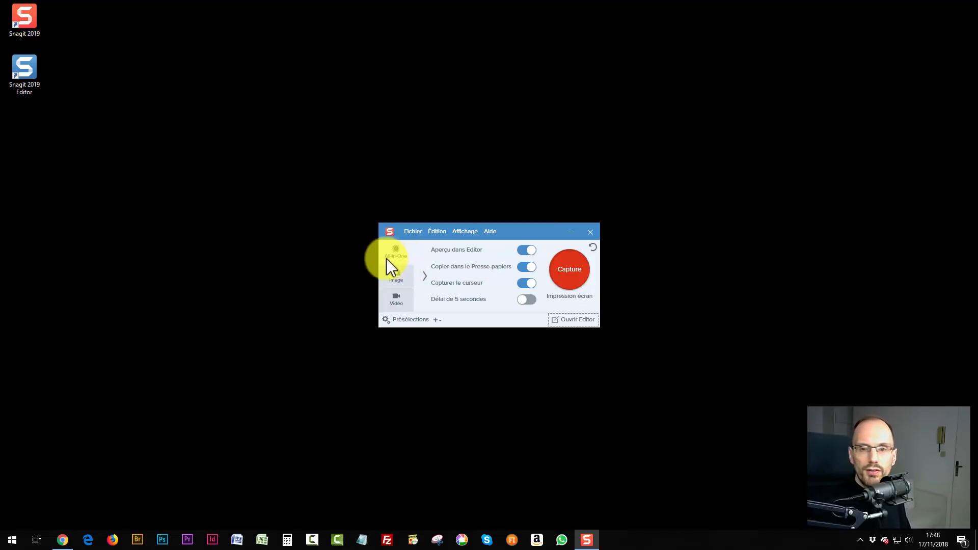
Look through the Image tab and Sélection types, return to All-in-One, then close the capture window.
left_click(396, 279)
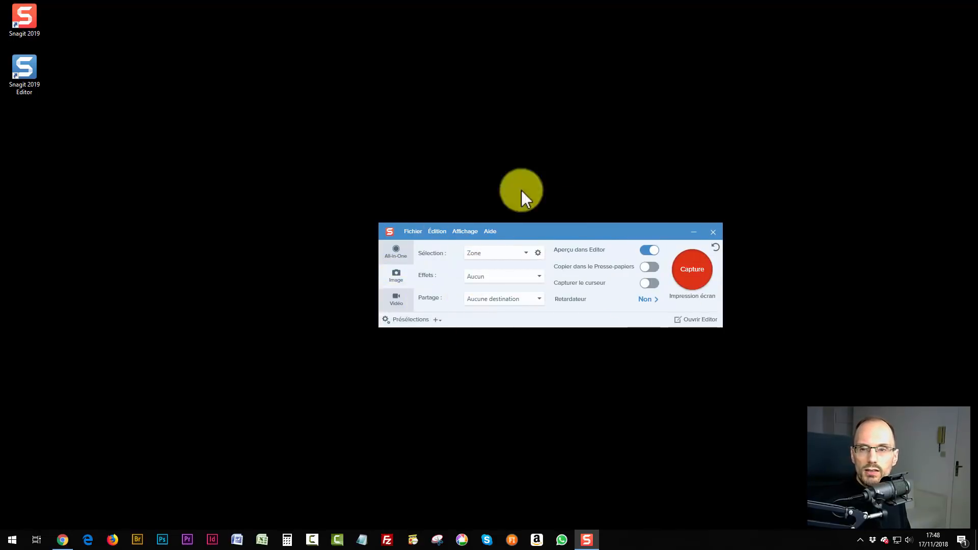
left_click(480, 252)
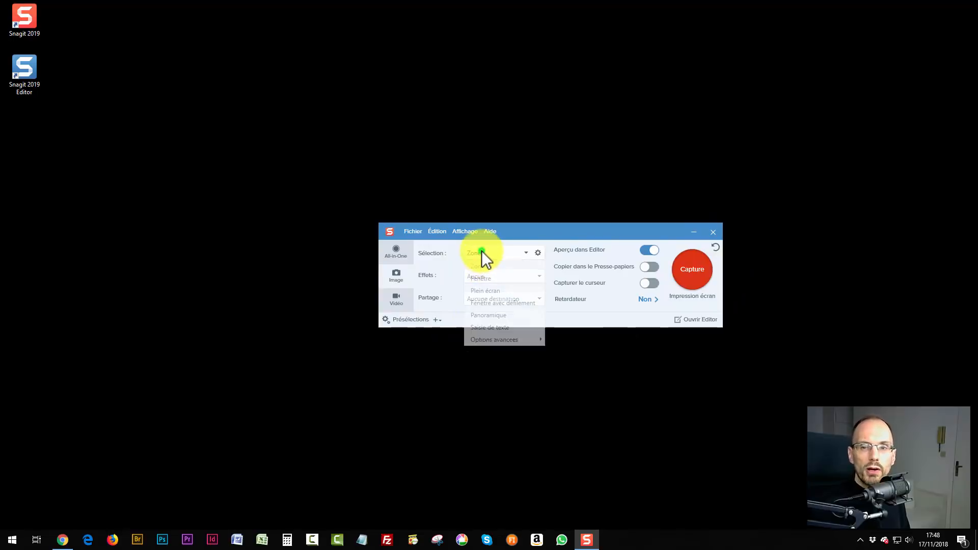
left_click(527, 231)
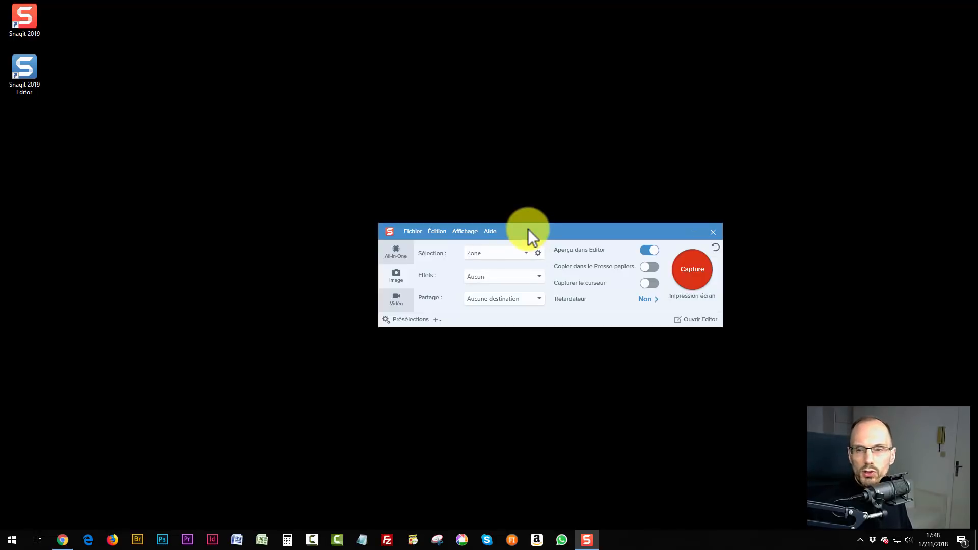
left_click(390, 250)
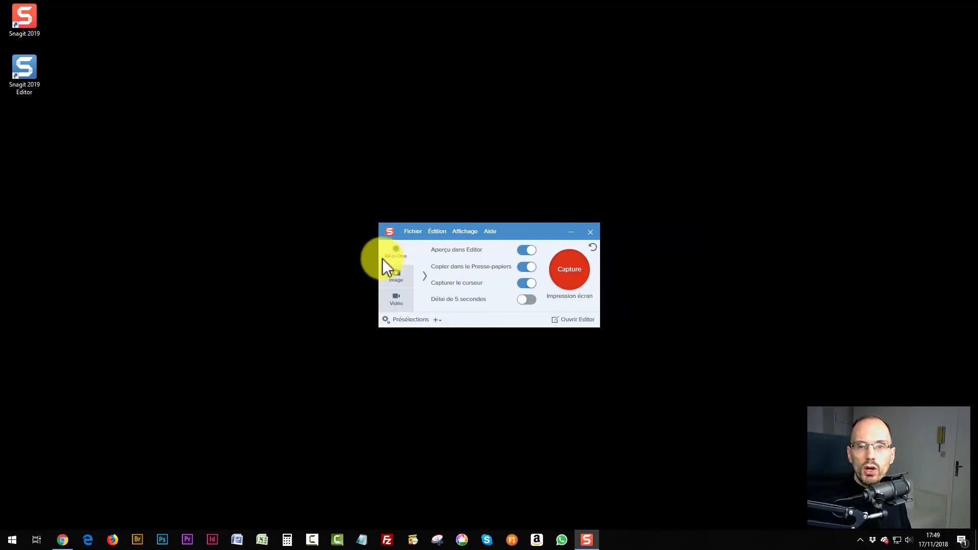
left_click(590, 232)
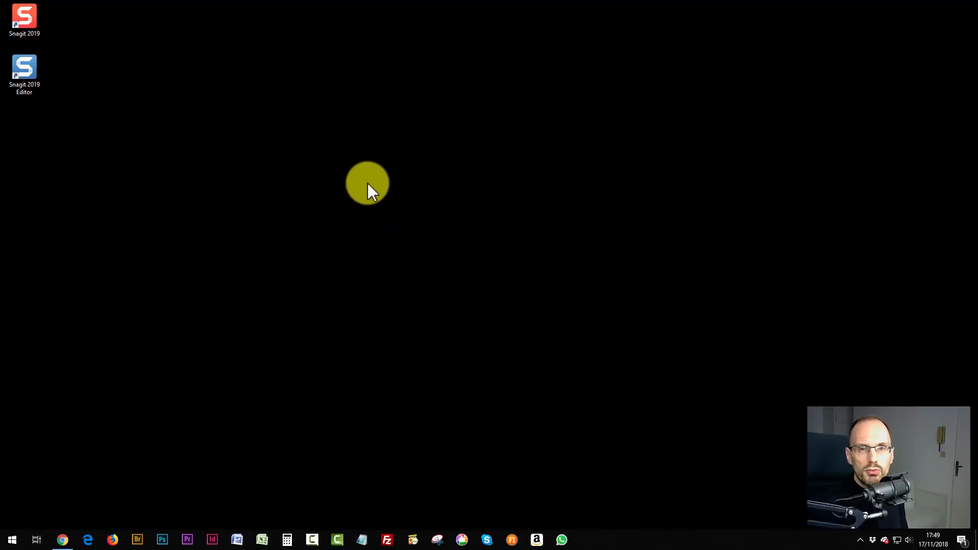
Open File Explorer on Ce PC and start a Snagit capture with Print Screen.
key("super+e")
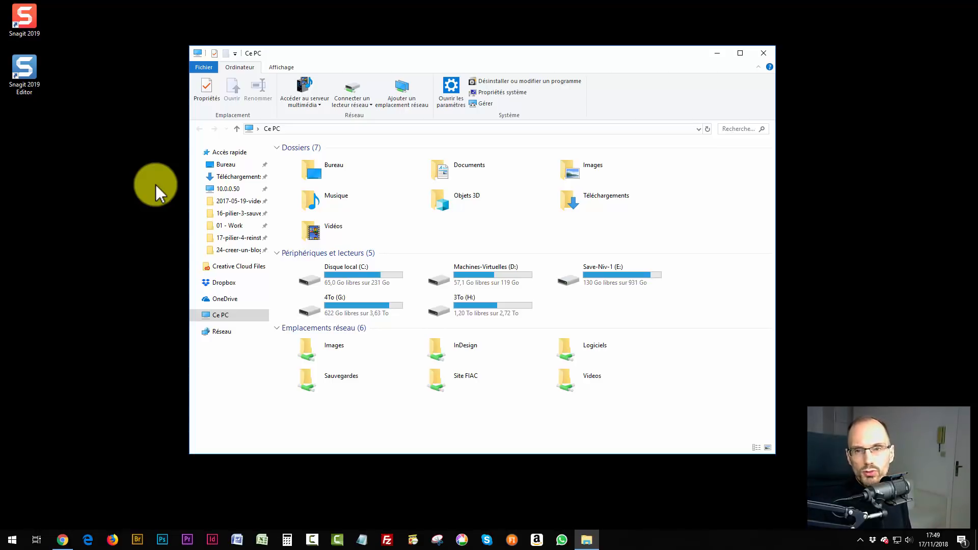
key("Print")
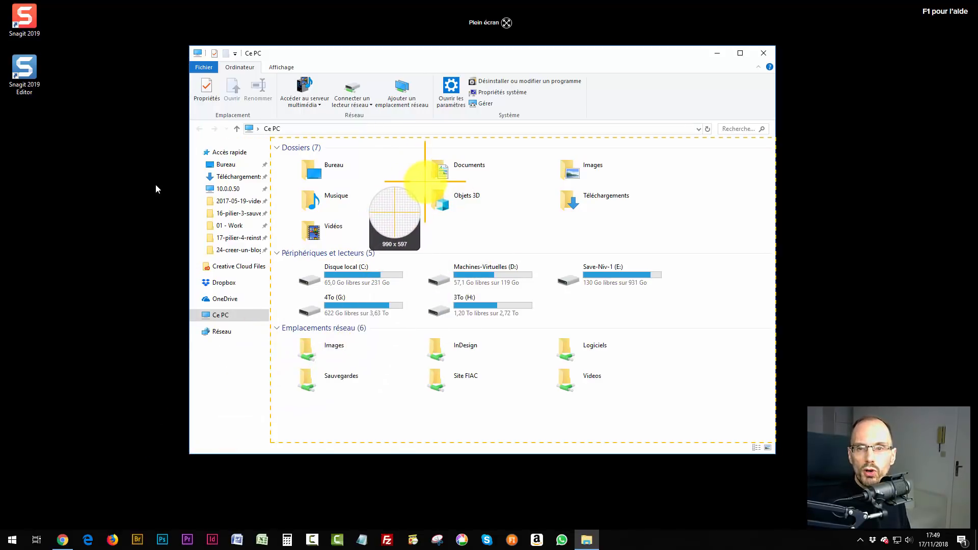
Draw a 158 x 73 capture zone around the Objets 3D folder.
left_click_drag(426, 182, 505, 219)
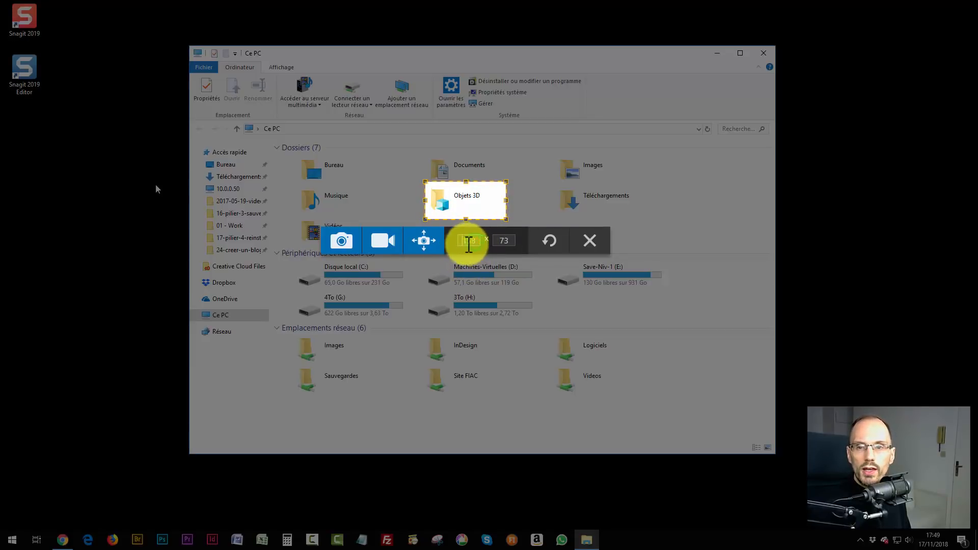
Resize the capture zone to 200 x 100 px over Objets 3D and capture it.
left_click(468, 240)
type("200")
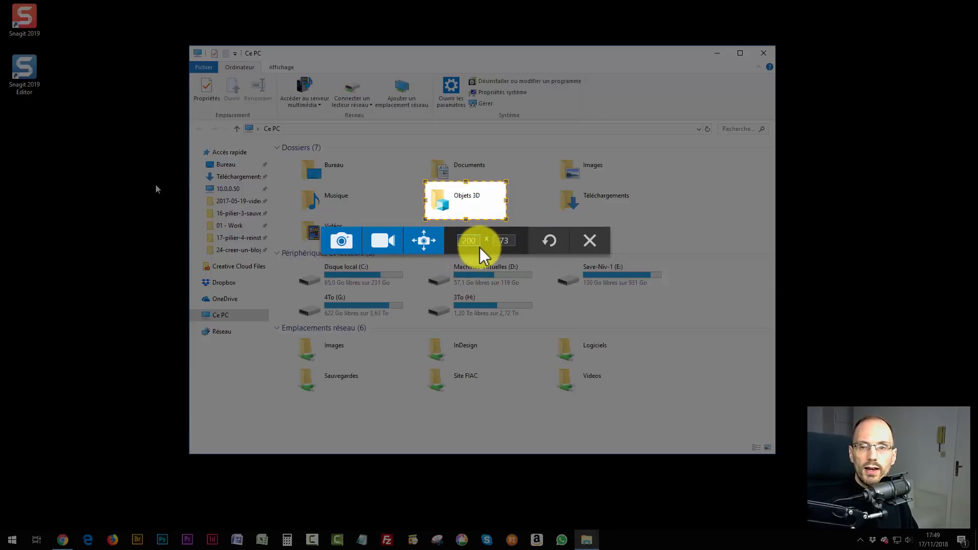
key("Tab")
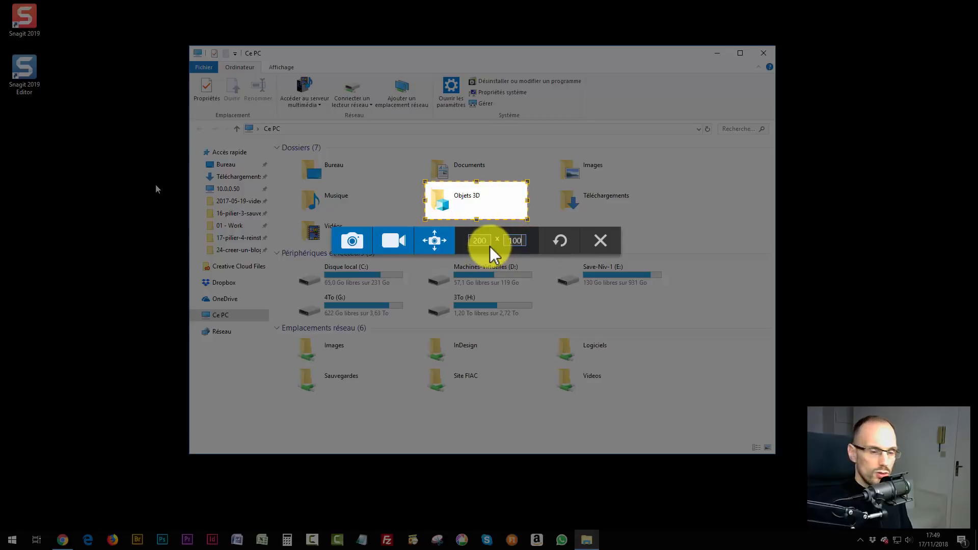
key("Return")
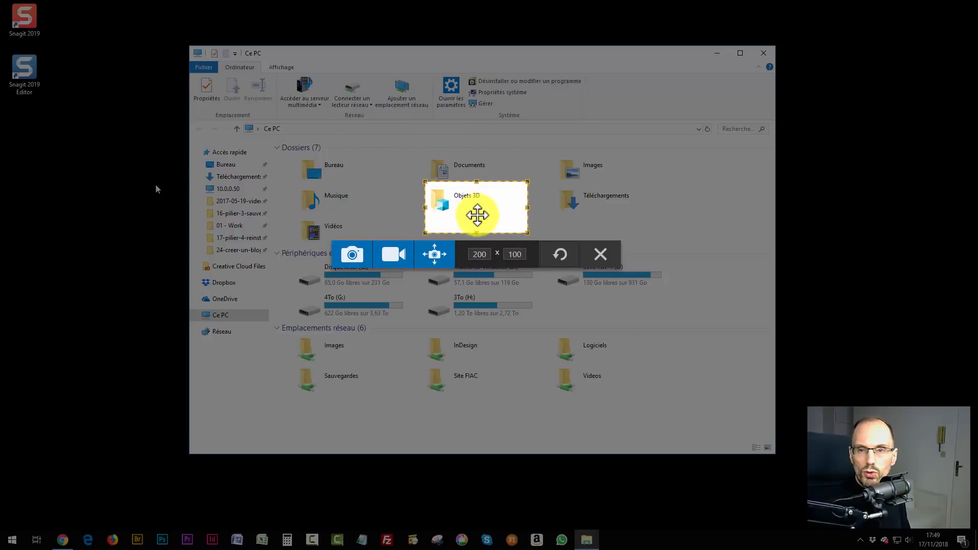
left_click_drag(478, 215, 465, 216)
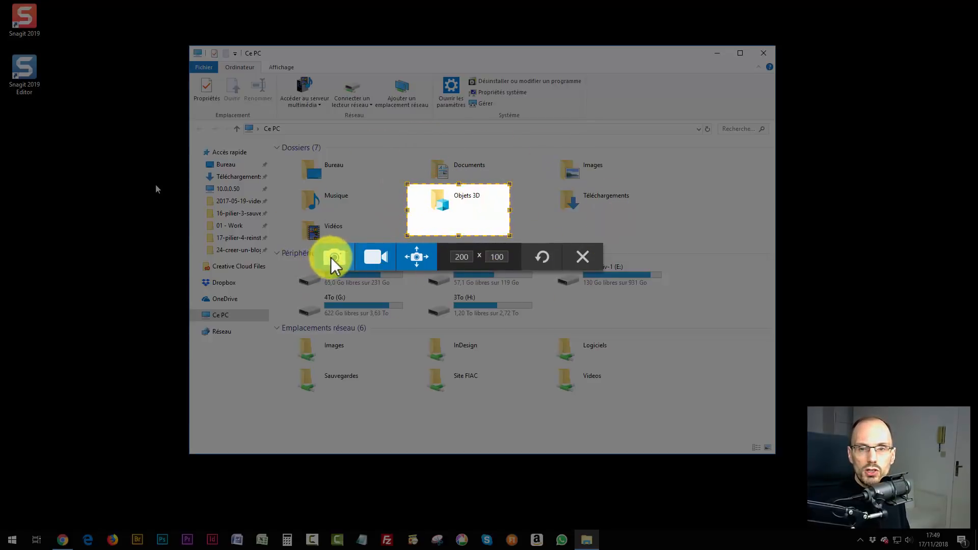
left_click(331, 258)
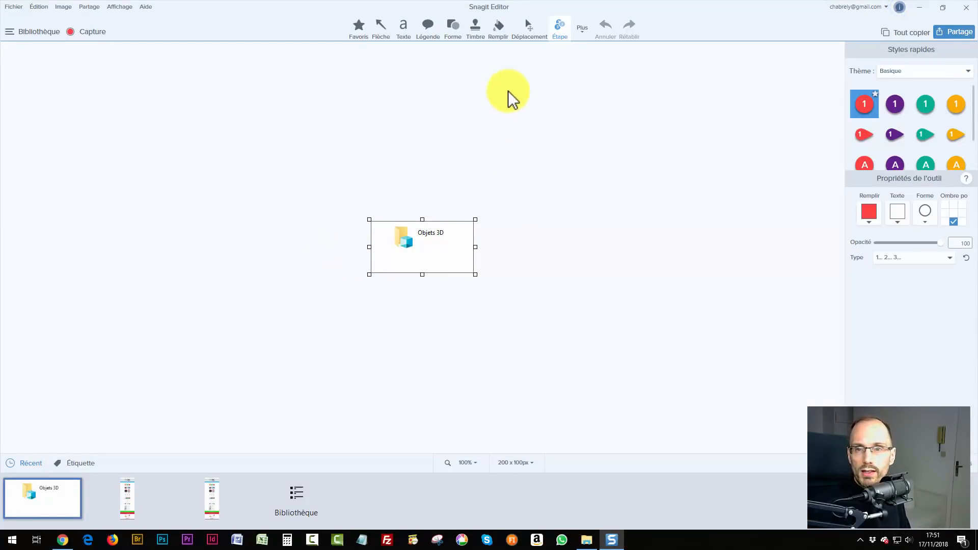
Minimize Snagit Editor and bring up the FIAC site in Chrome, then restore Snagit and close it.
left_click(919, 7)
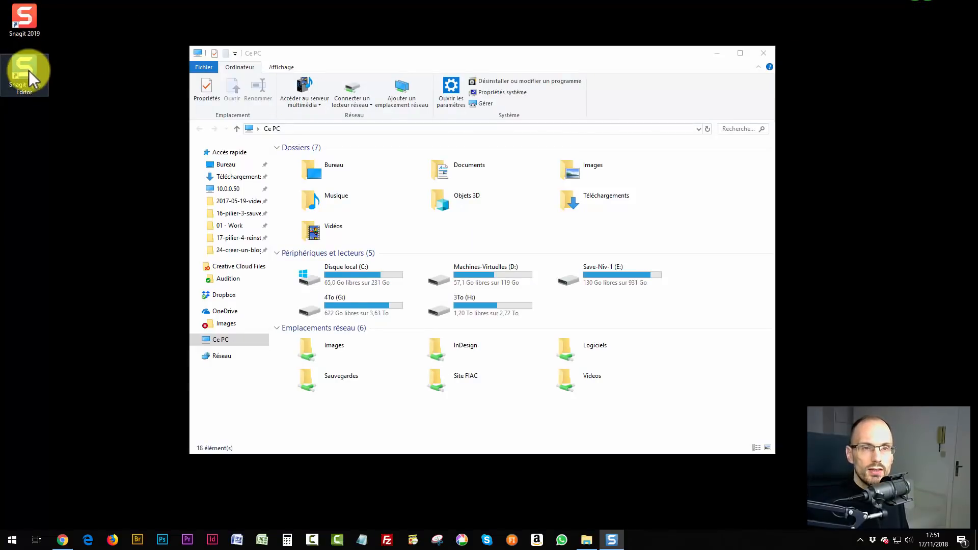
left_click(62, 540)
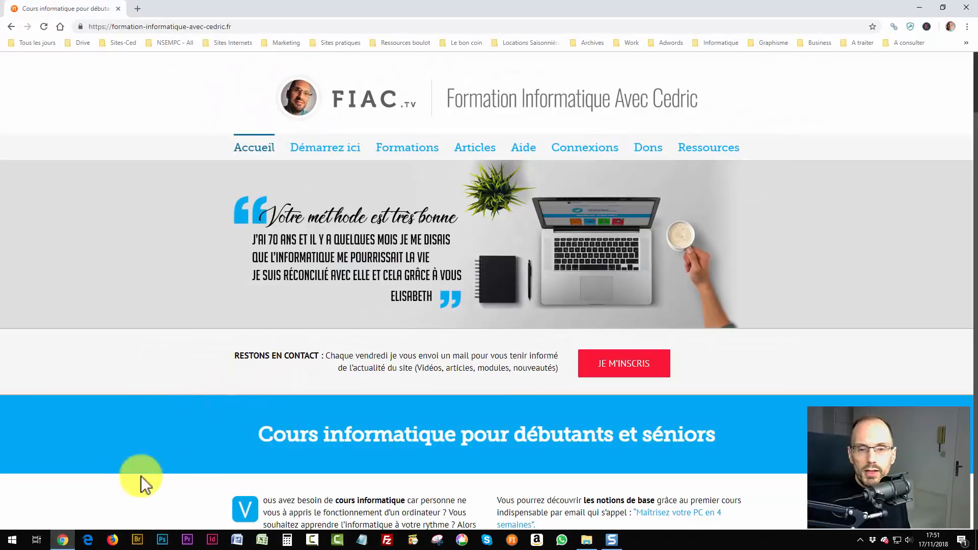
left_click(611, 539)
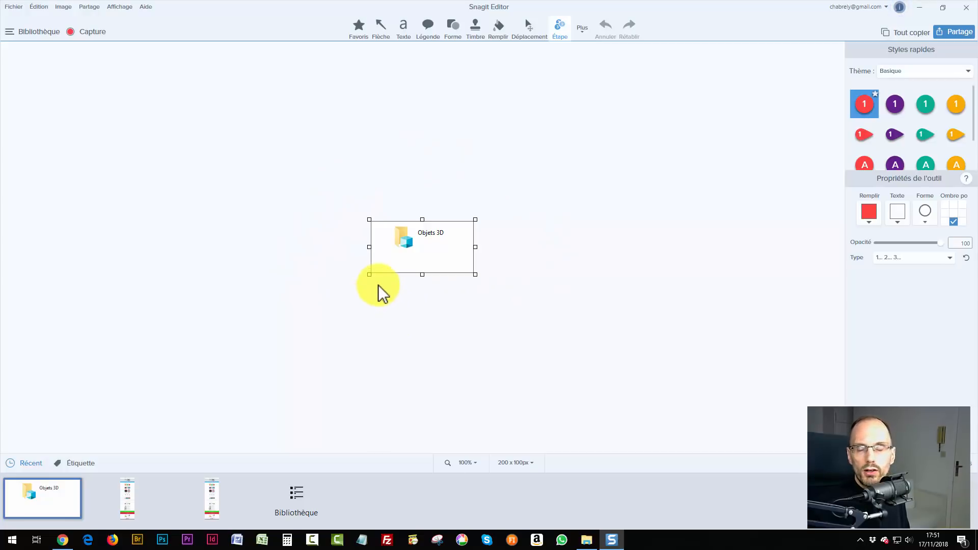
left_click(965, 8)
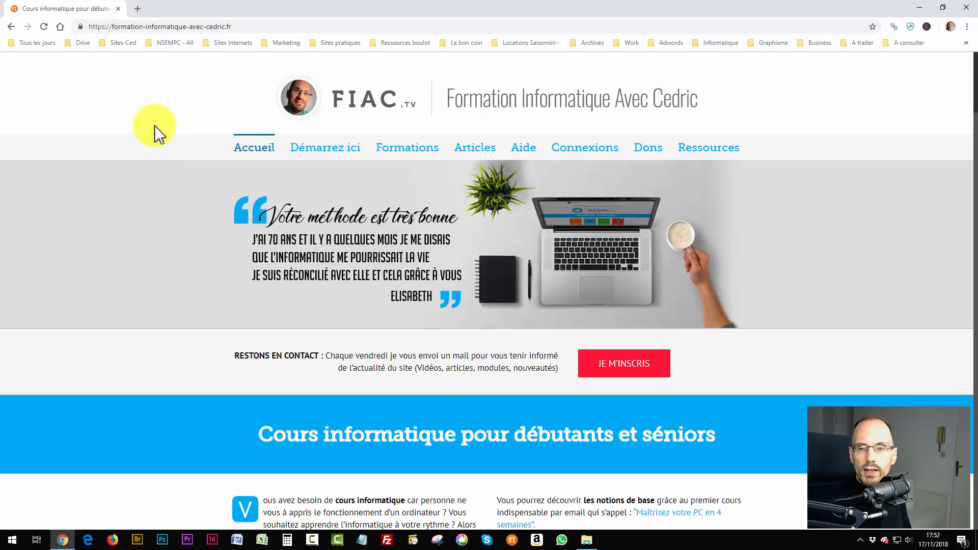
Scroll down the FIAC homepage and back up, then start a new Snagit capture with Print Screen.
scroll(149, 144, "down", 6)
scroll(148, 144, "down", 19)
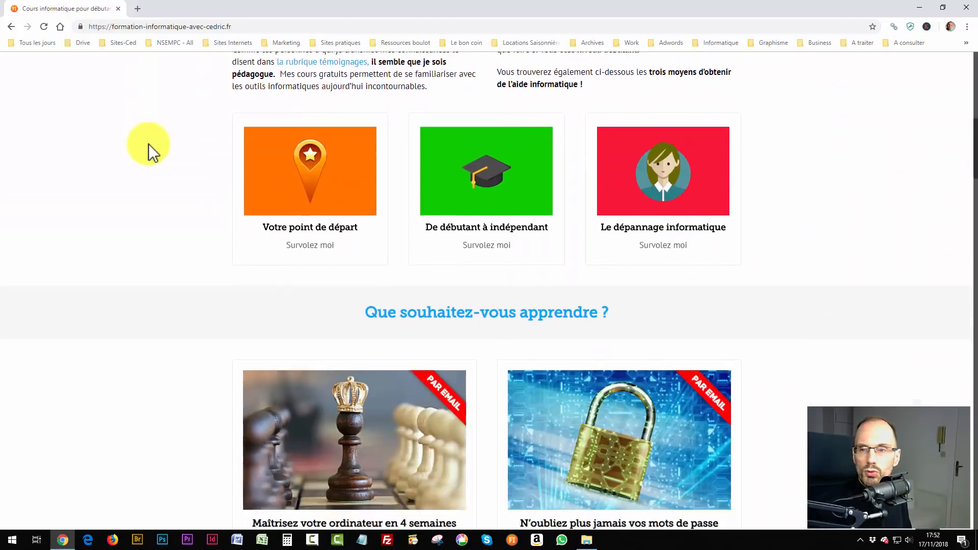
scroll(148, 144, "down", 20)
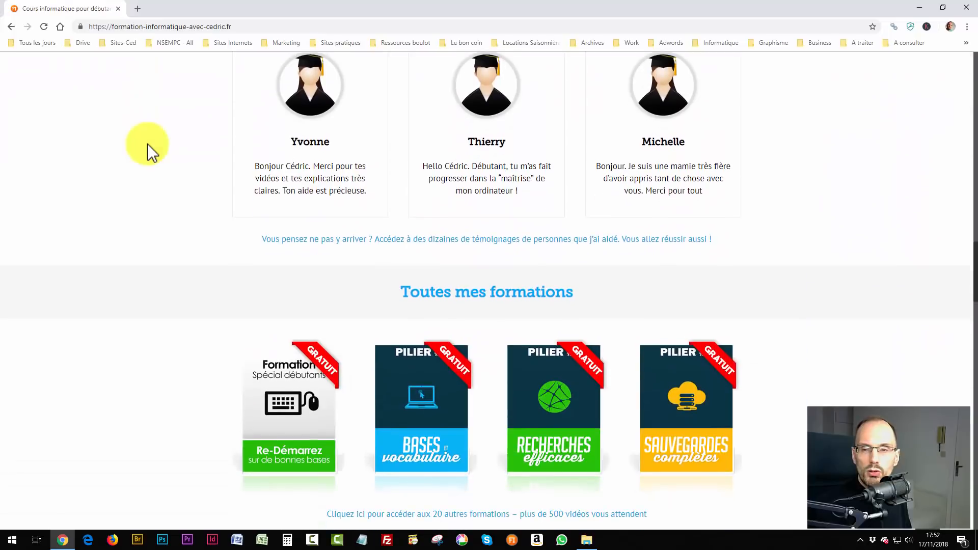
scroll(146, 142, "down", 20)
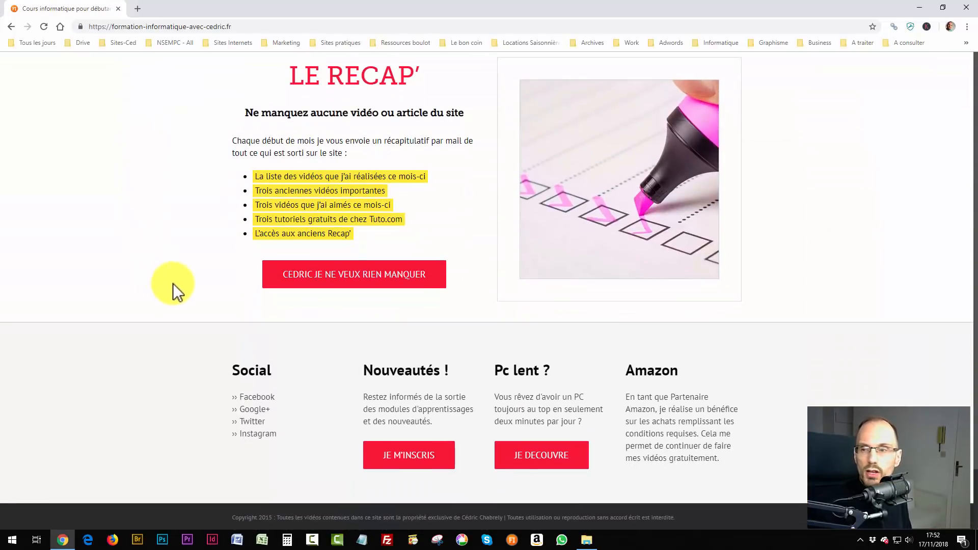
scroll(173, 284, "up", 20)
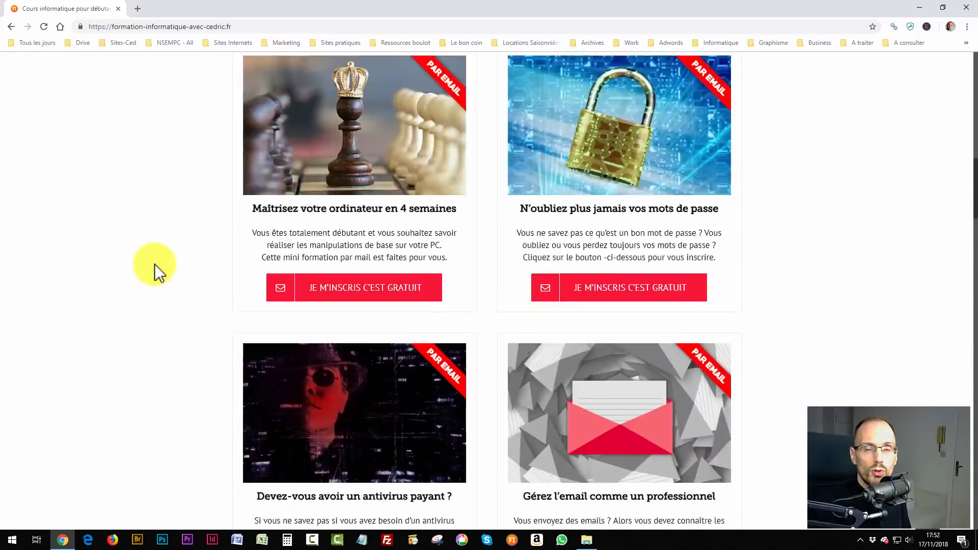
scroll(154, 264, "up", 10)
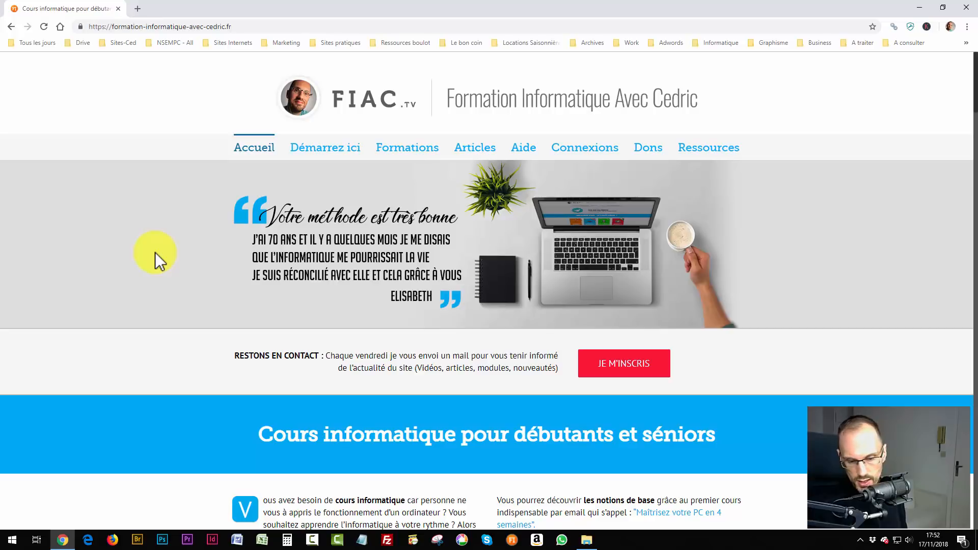
key("Print")
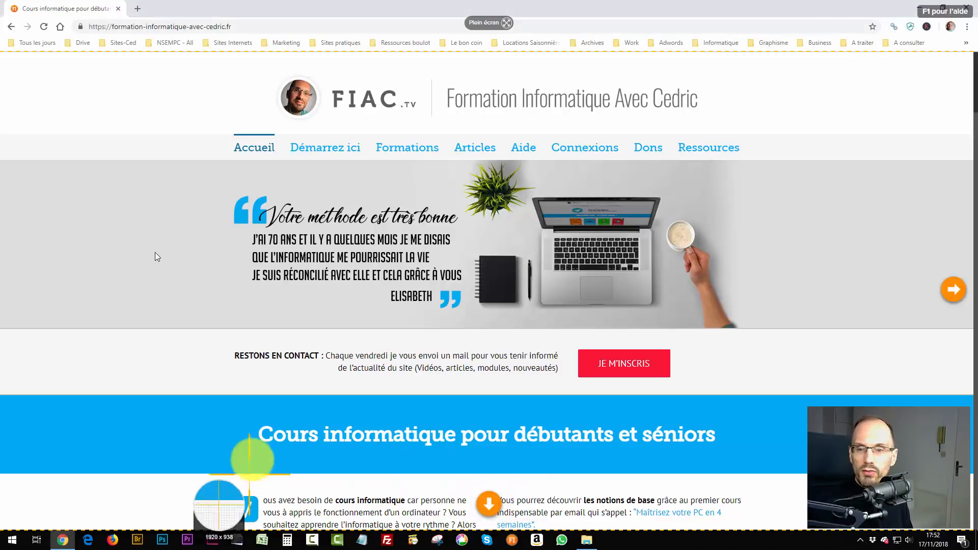
Capture the entire FIAC homepage as a vertical scrolling capture into Snagit Editor.
left_click(489, 505)
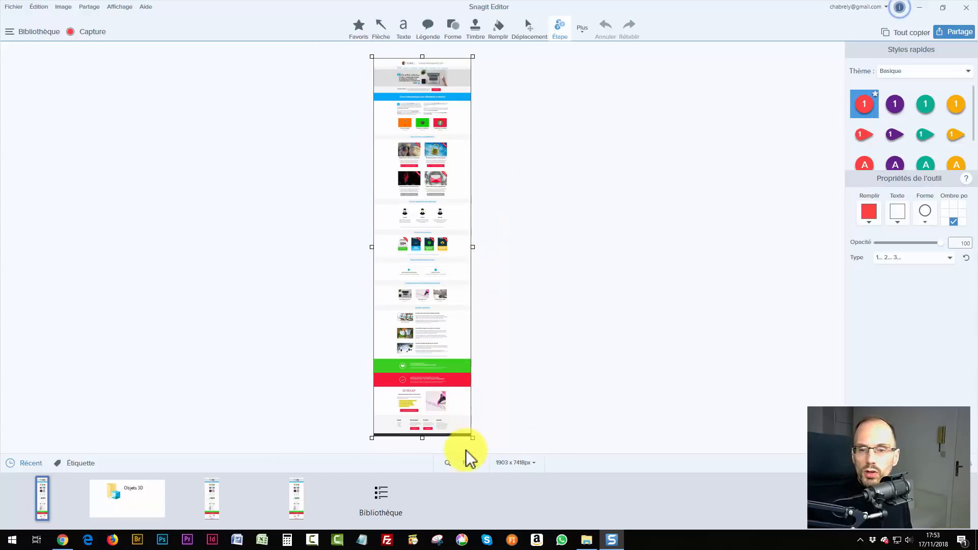
left_click(468, 463)
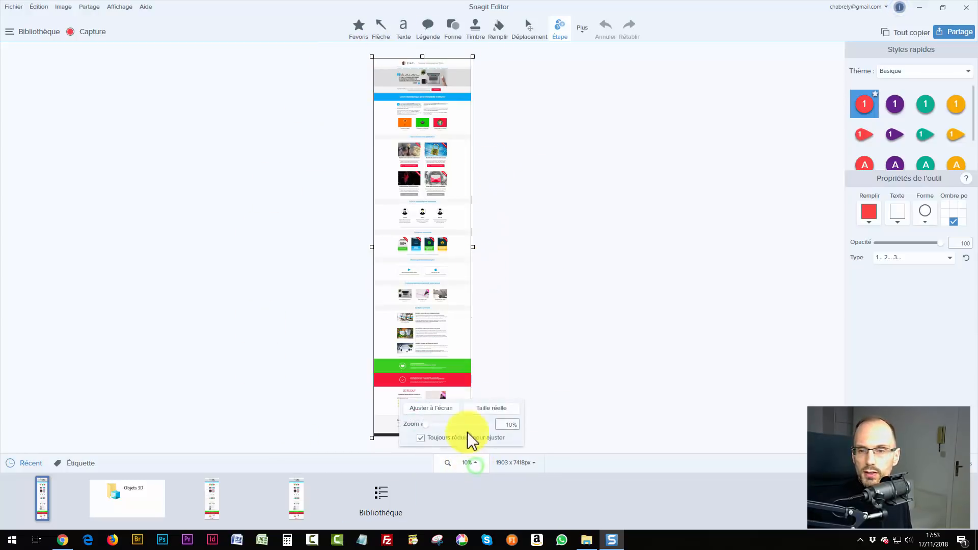
left_click_drag(504, 424, 522, 428)
type("50")
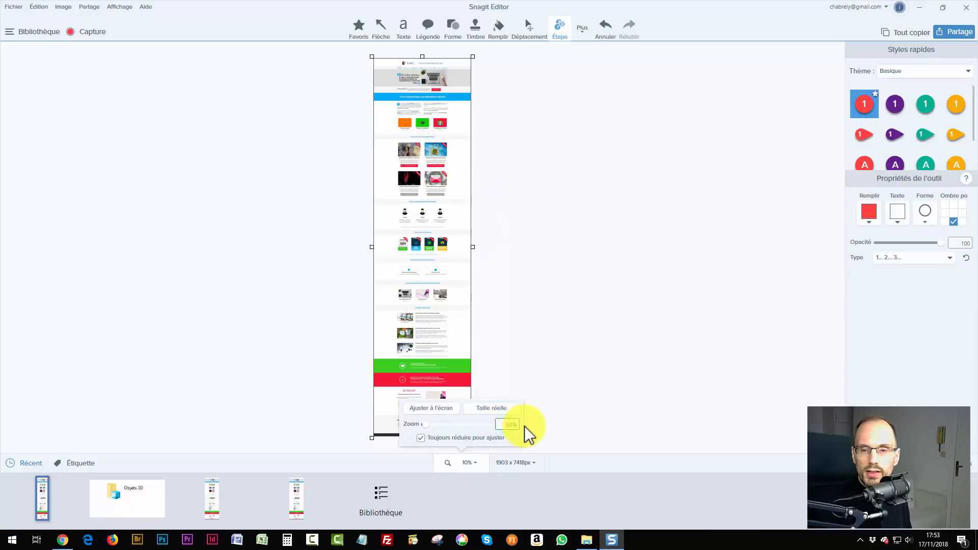
key("Return")
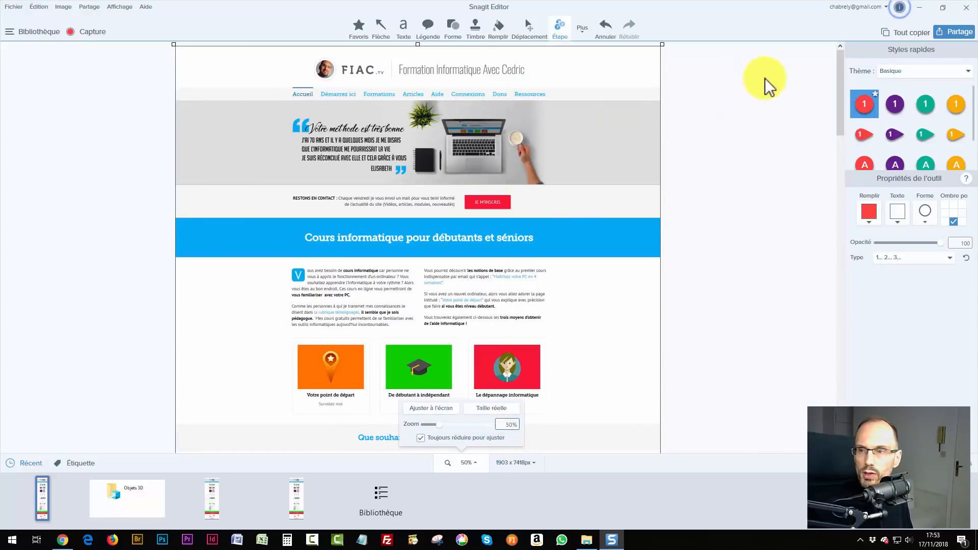
left_click_drag(842, 128, 832, 61)
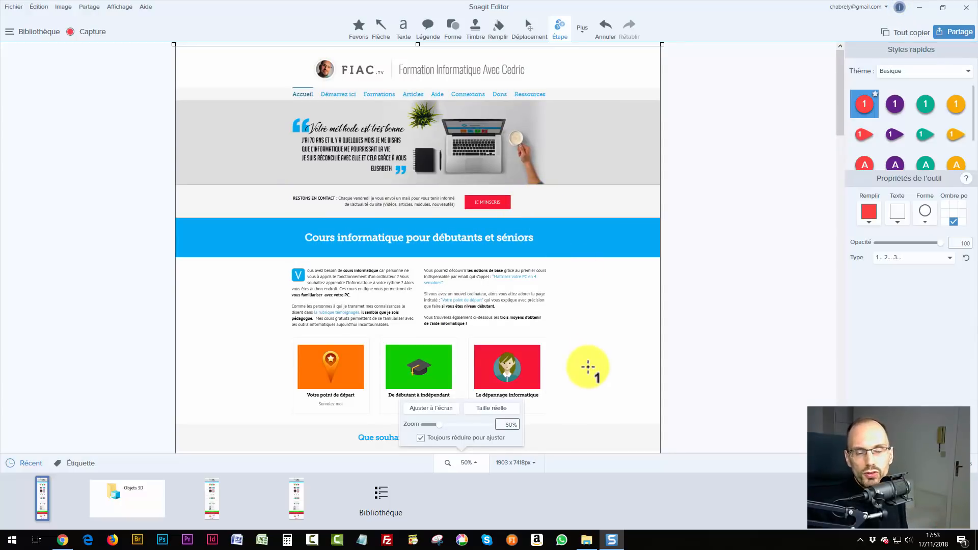
scroll(555, 235, "down", 3)
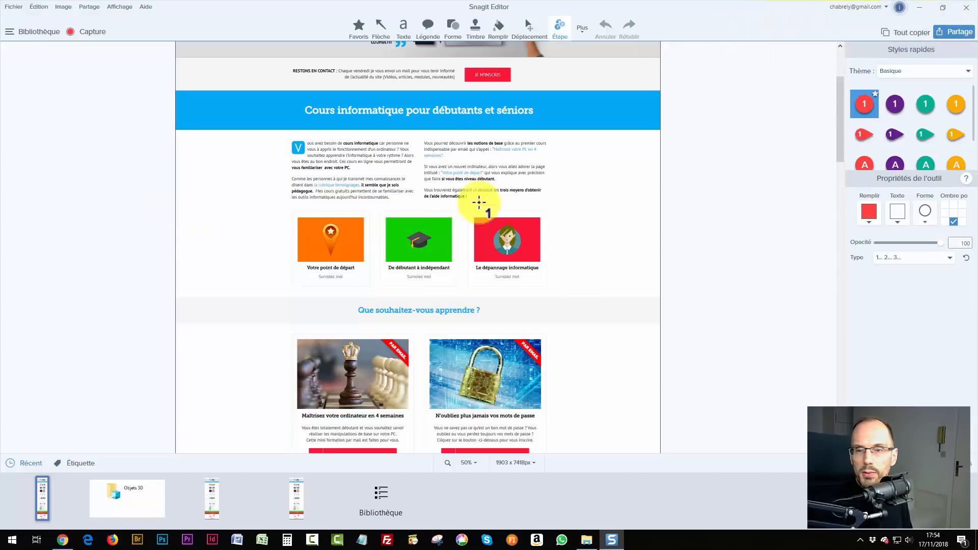
Minimise Snagit Editor and Chrome, and bring File Explorer into focus.
left_click(920, 8)
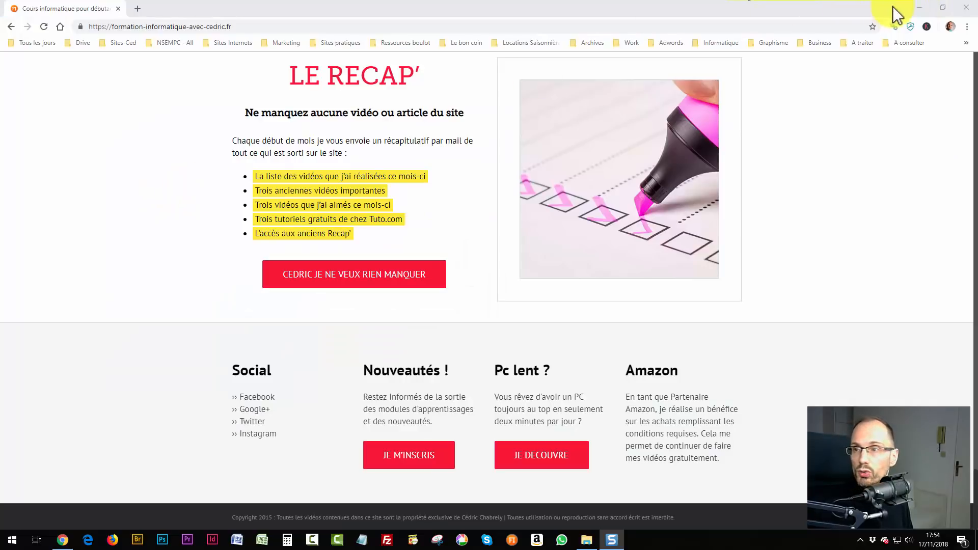
left_click(920, 8)
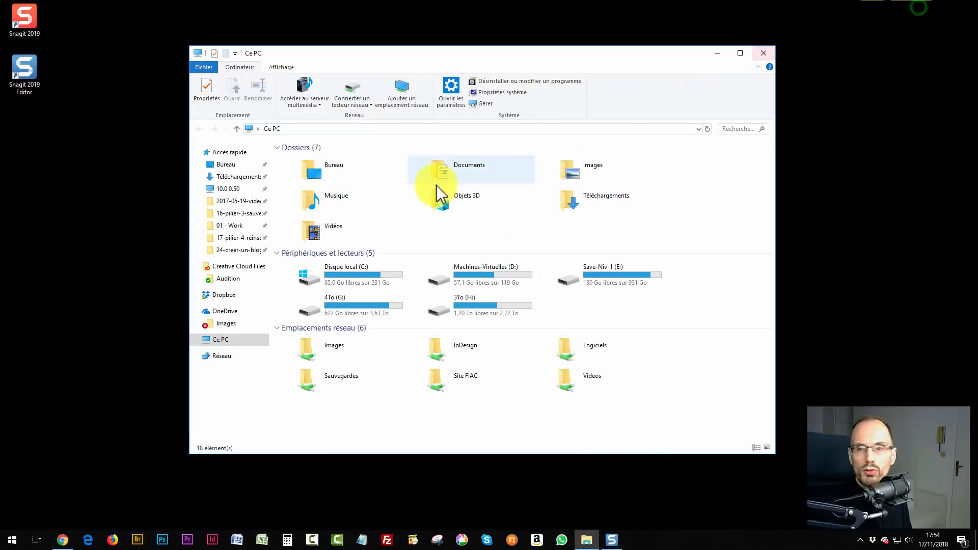
left_click(400, 56)
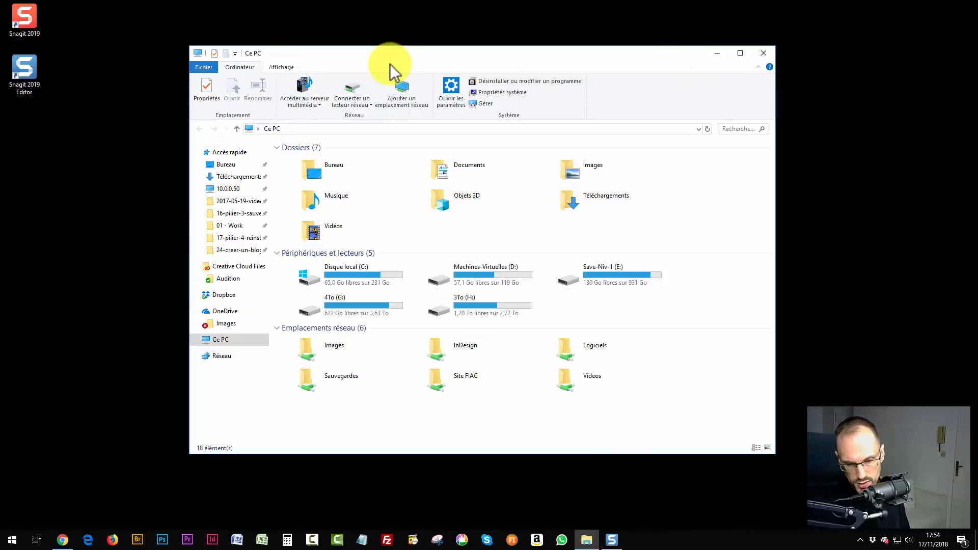
Start a Snagit capture and cancel it, then minimise Chrome and close File Explorer.
key("Print")
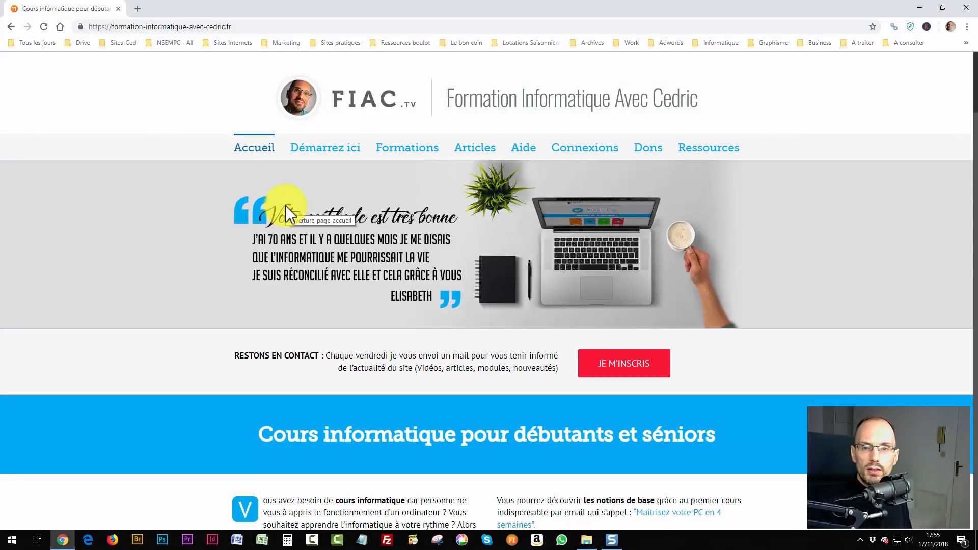
key("Print")
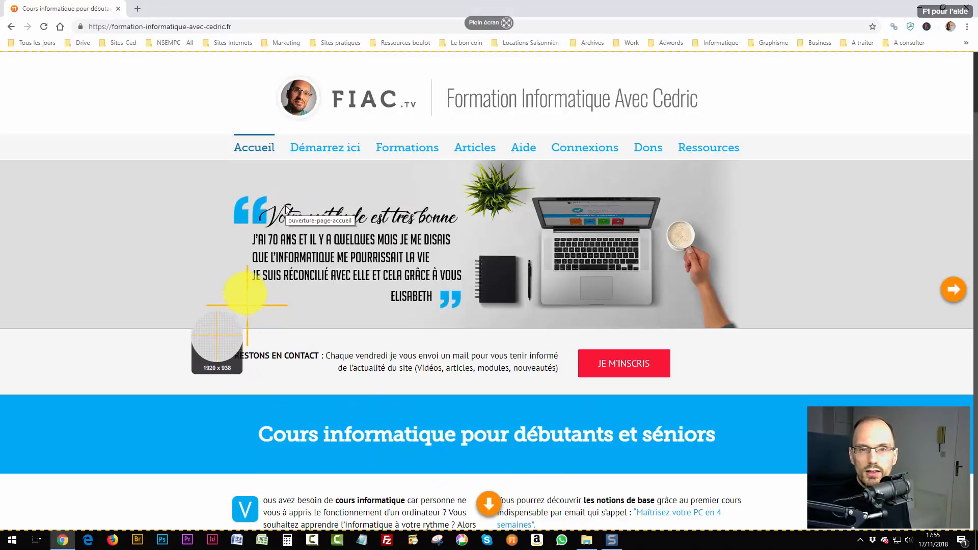
key("Escape")
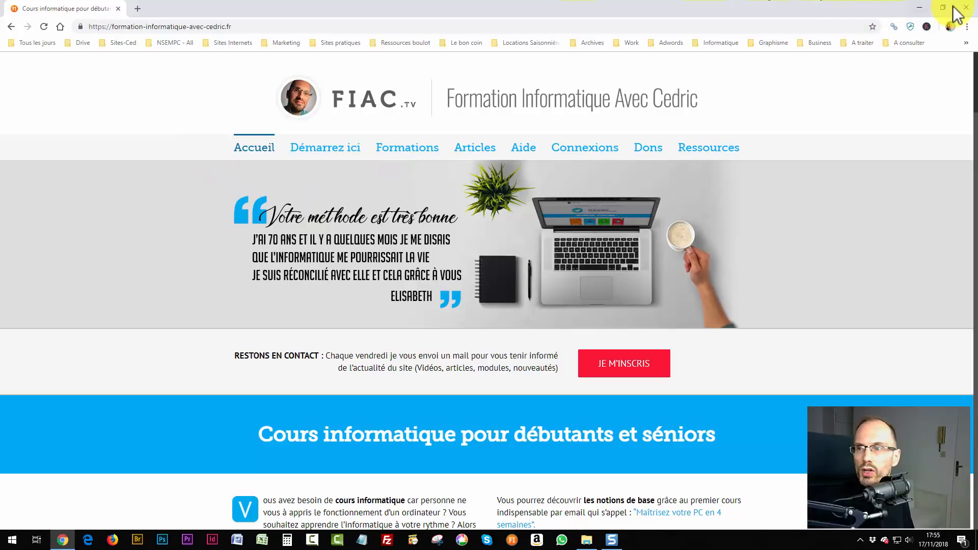
left_click(919, 7)
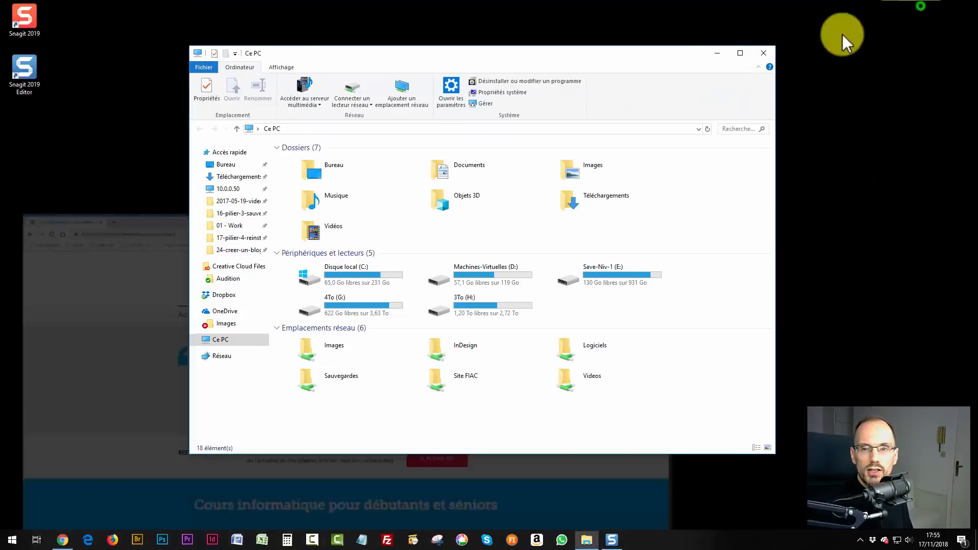
left_click(770, 51)
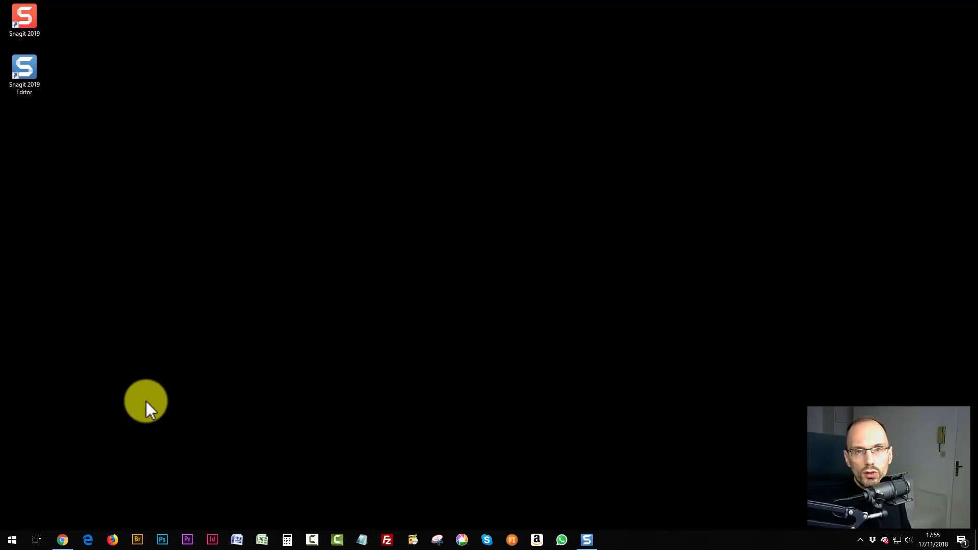
Bring Snagit Editor back and hide, then reshow, the Recent captures tray.
left_click(588, 537)
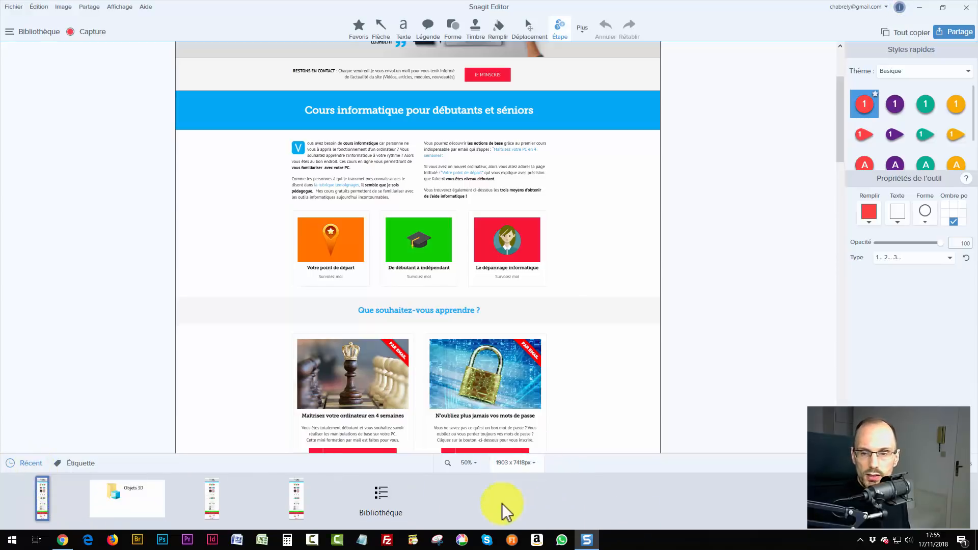
left_click(30, 464)
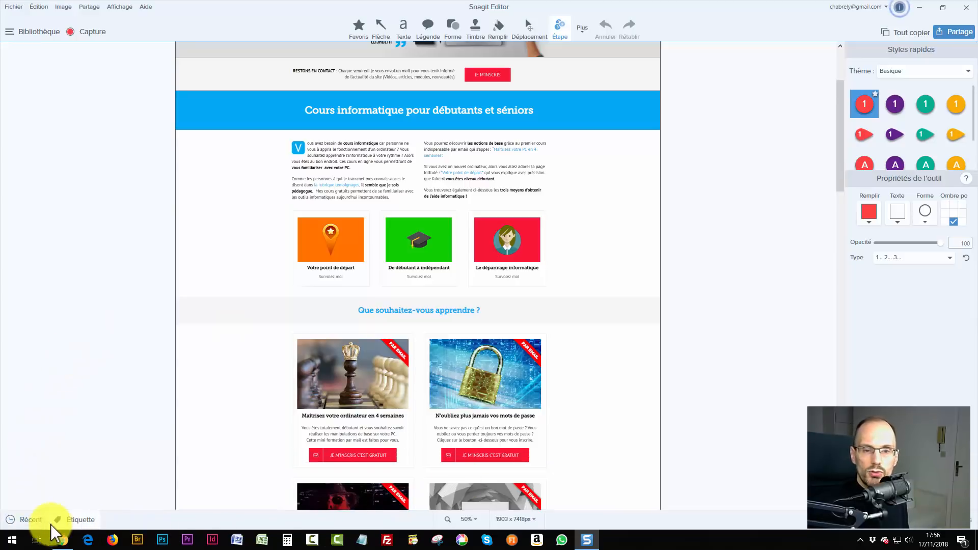
left_click(31, 520)
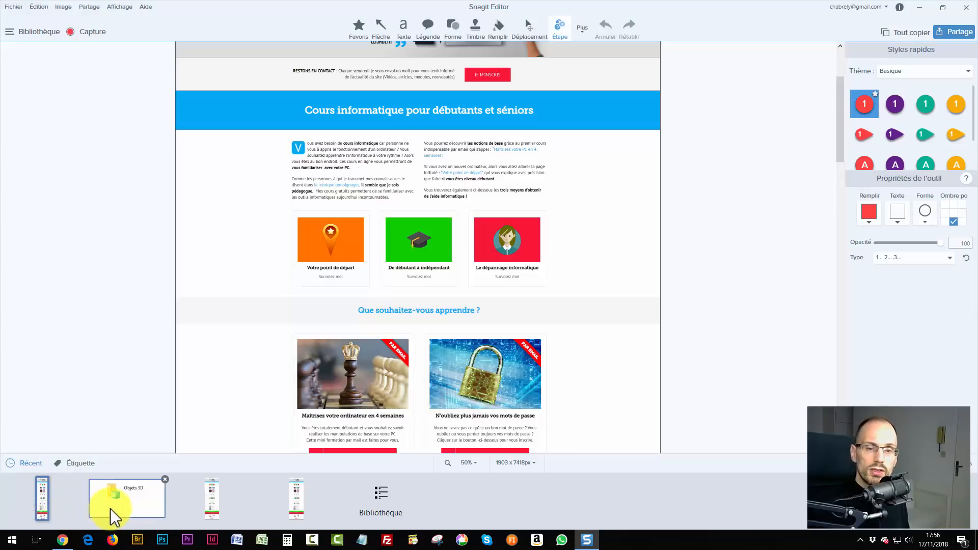
Preview the Objets 3D and webpage captures in turn, ending on the original webpage capture.
left_click(133, 509)
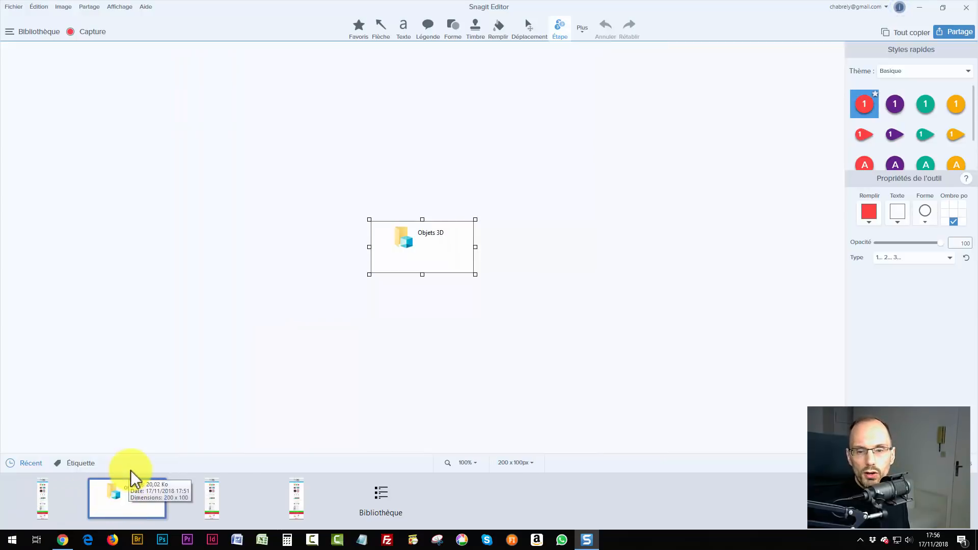
left_click(298, 505)
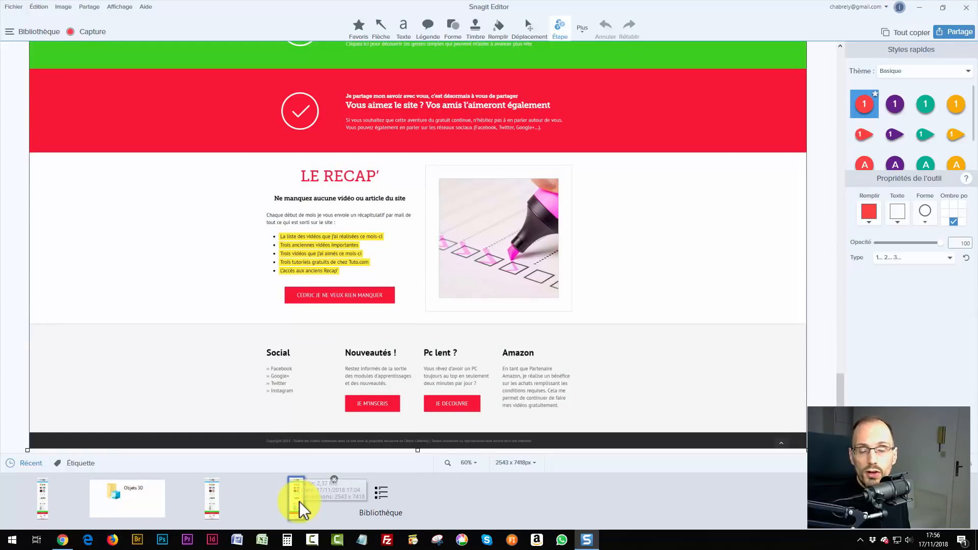
left_click(210, 510)
left_click(116, 504)
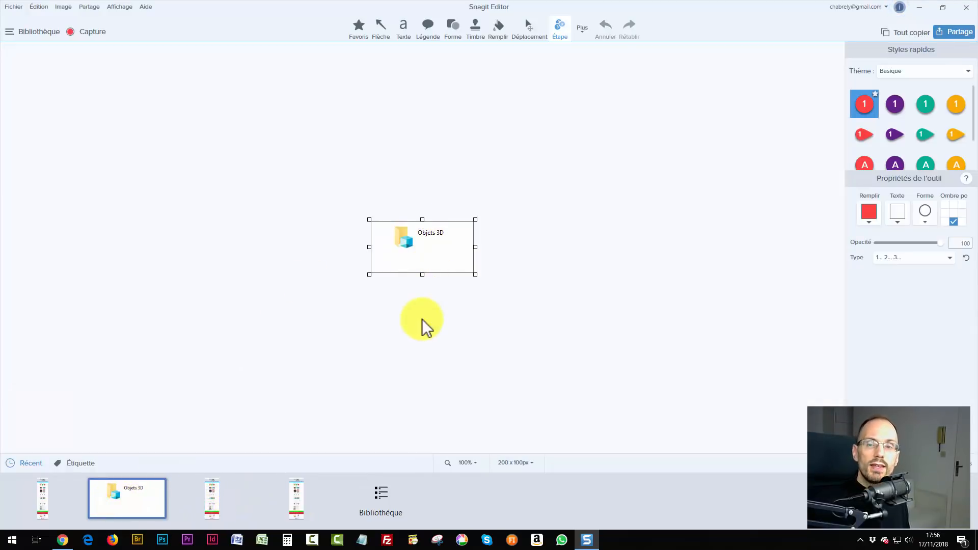
left_click(41, 512)
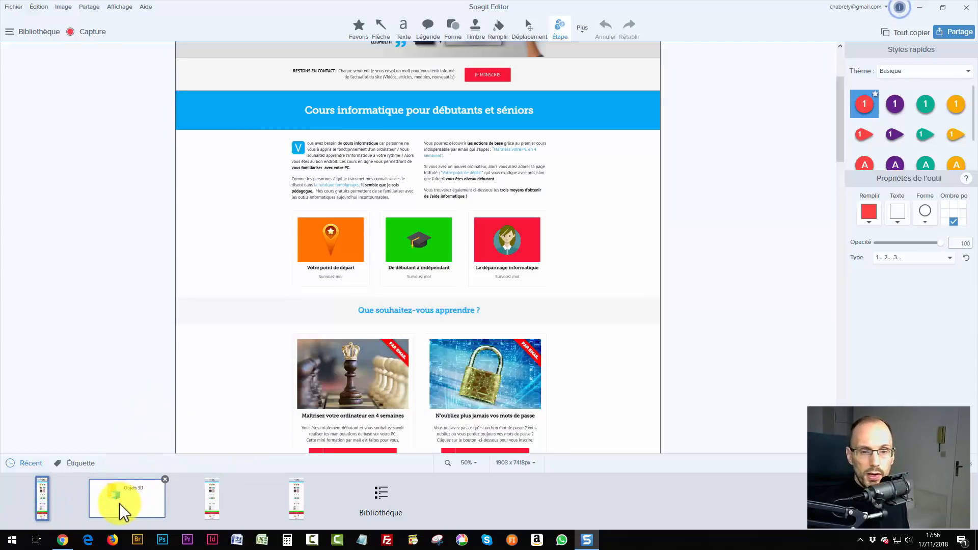
left_click(130, 500)
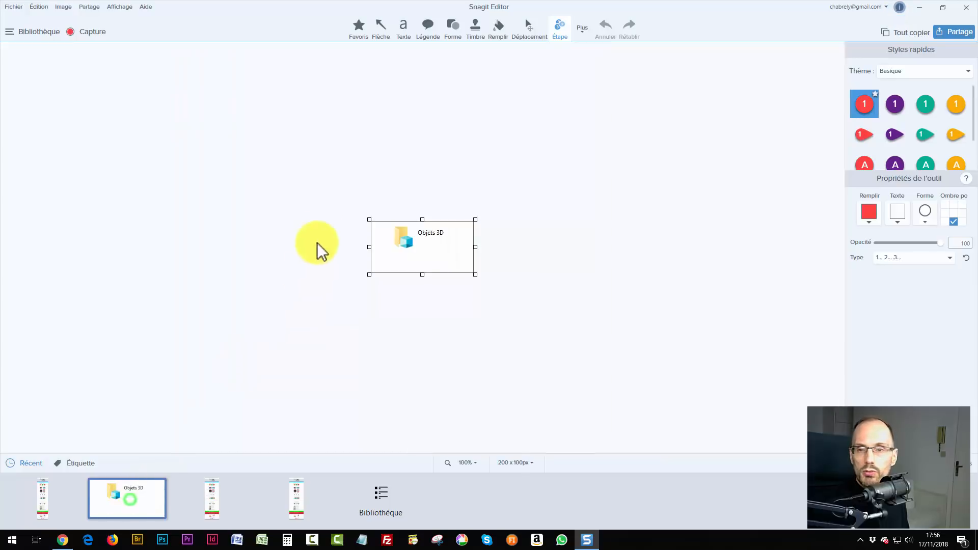
left_click(66, 491)
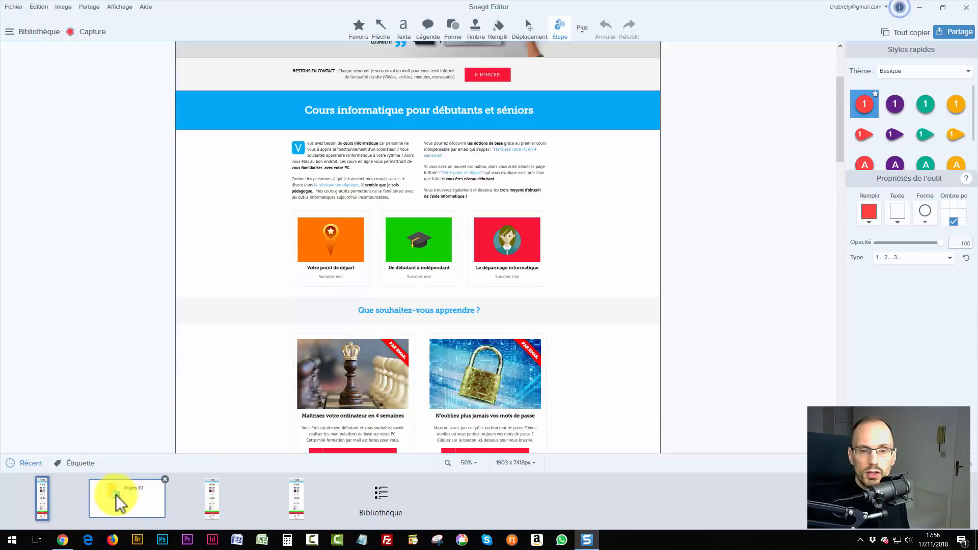
Drop the Objets 3D capture onto the webpage capture as an image and move it higher.
left_click_drag(116, 494, 226, 240)
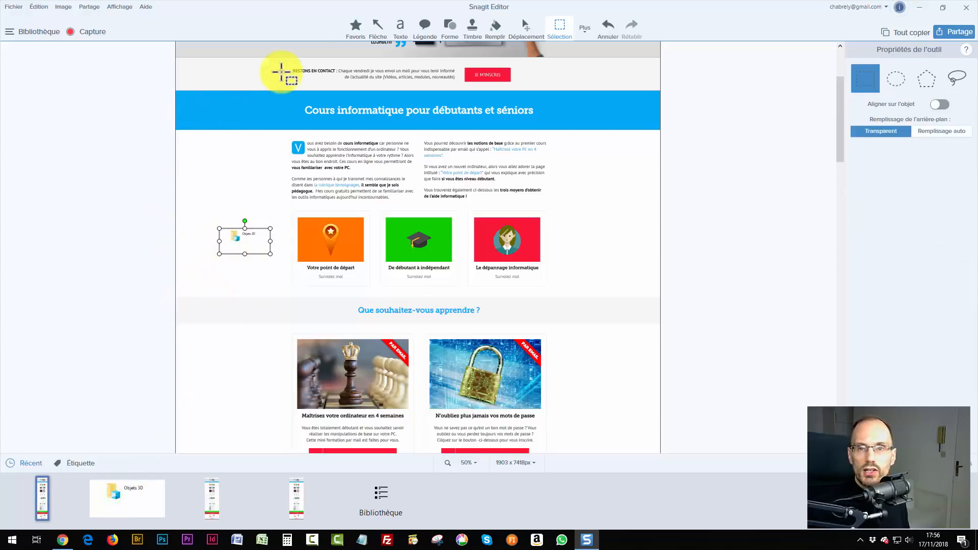
left_click(183, 243)
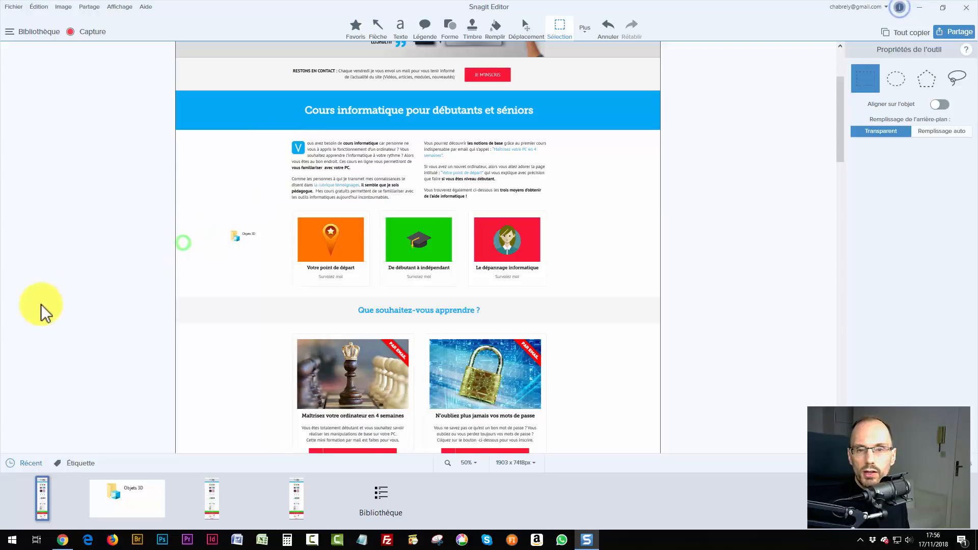
left_click_drag(235, 239, 223, 172)
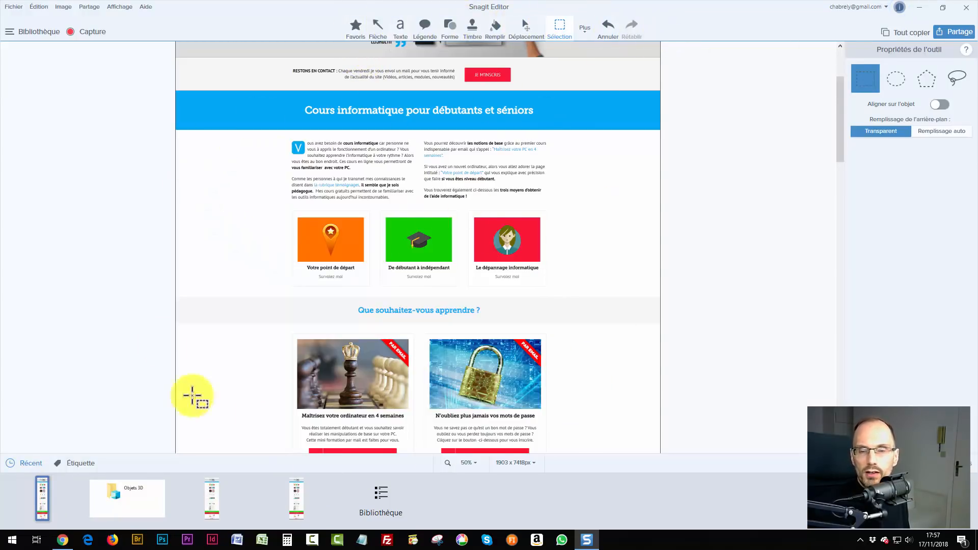
Scroll the canvas to the top and open the extra tools list (Flou, Simplifier, Rogner, Gomme).
left_click_drag(839, 135, 837, 49)
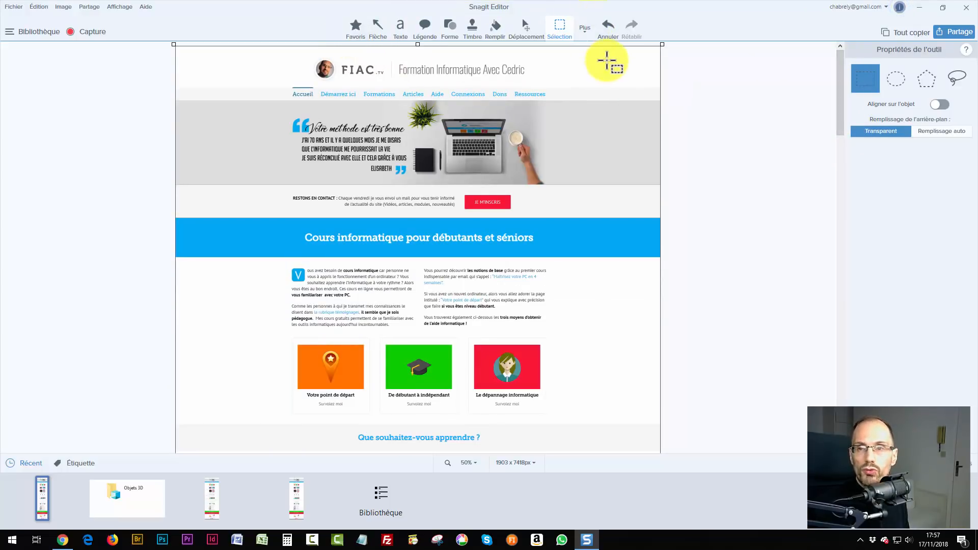
left_click(584, 29)
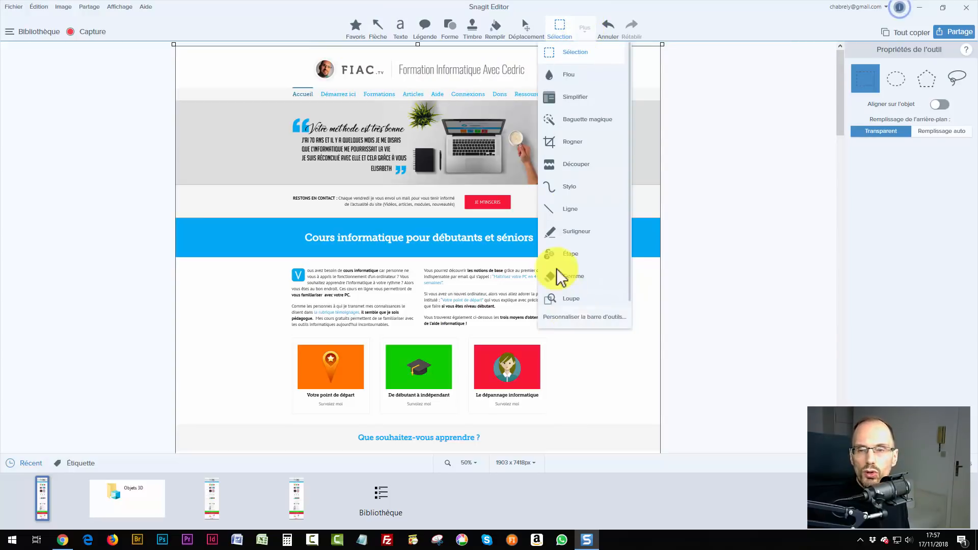
left_click(316, 26)
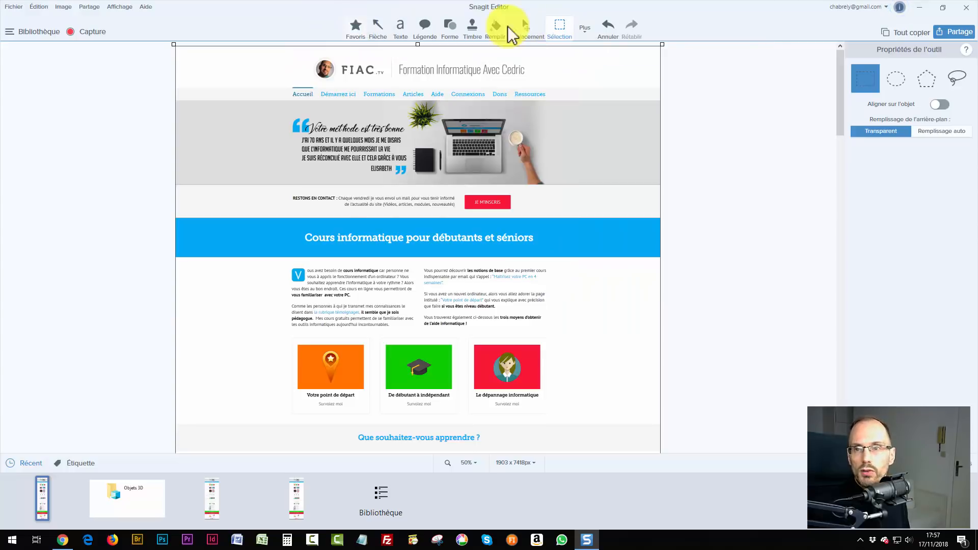
left_click(585, 29)
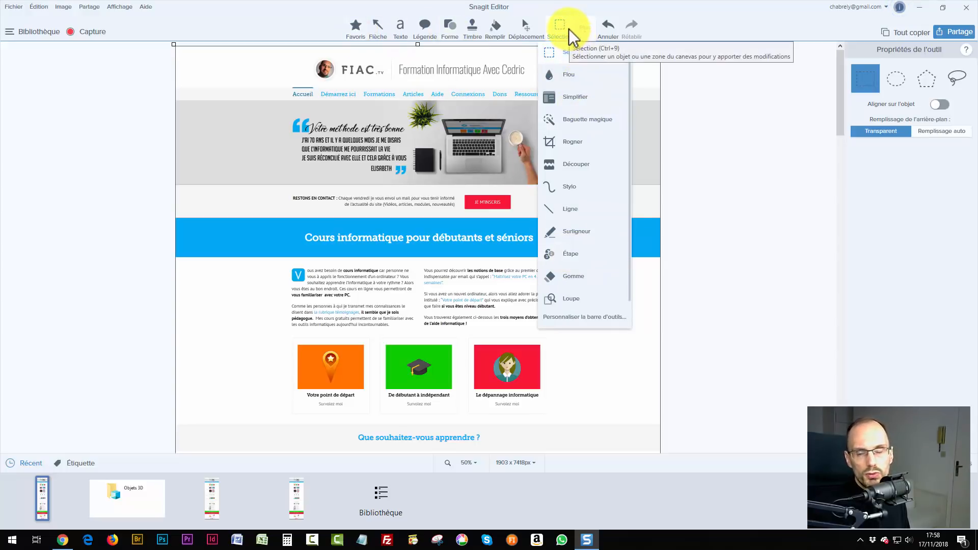
Customise the toolbar by dragging the Étape tool into the main tools.
left_click(574, 319)
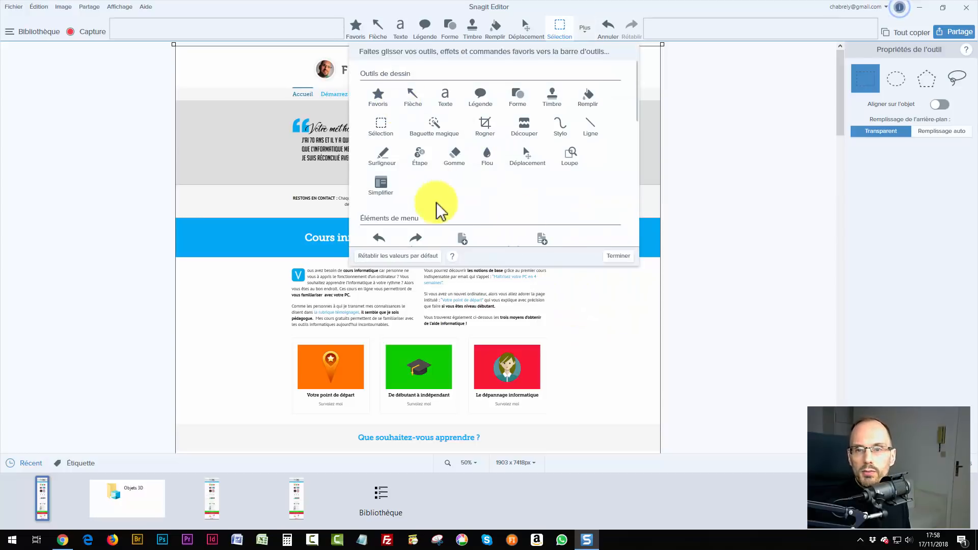
scroll(444, 191, "down", 3)
scroll(436, 182, "up", 3)
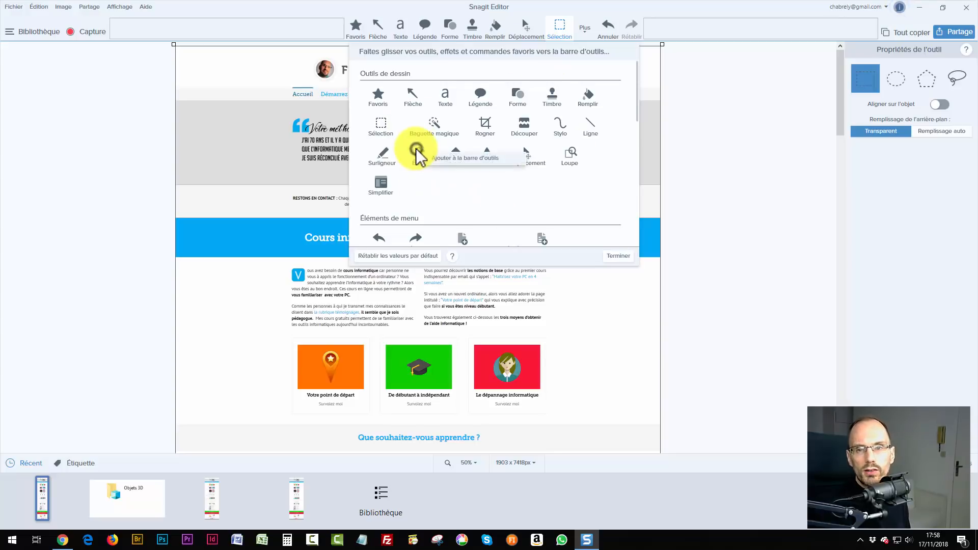
left_click_drag(416, 153, 543, 40)
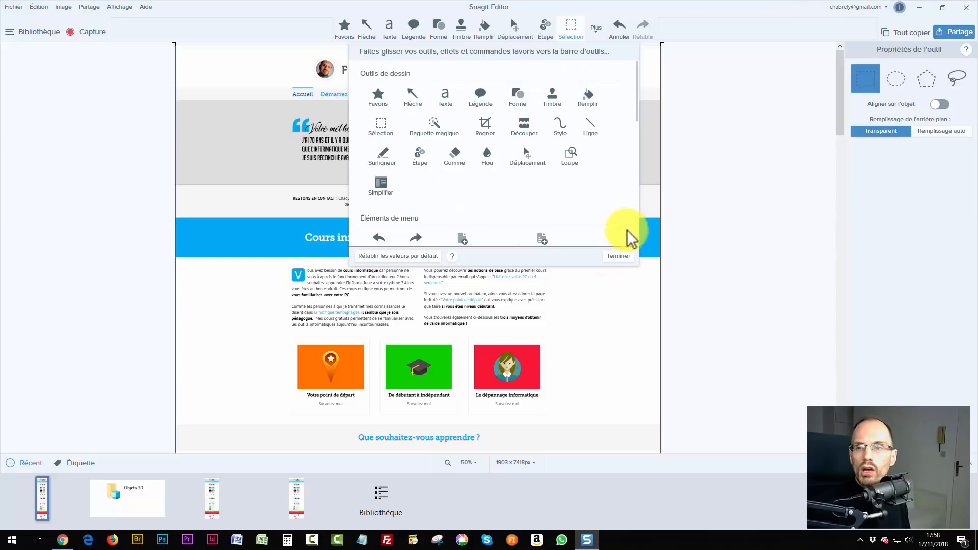
left_click(619, 257)
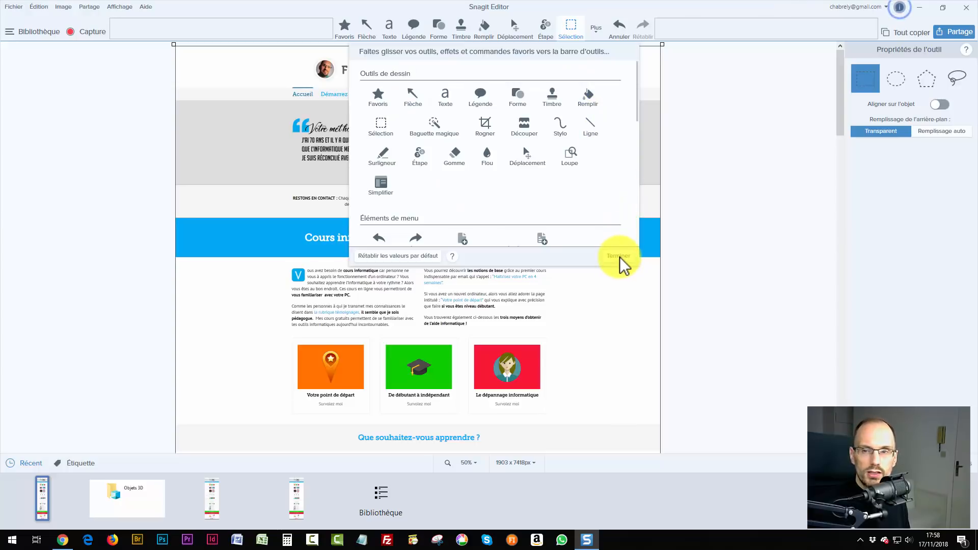
Reset the favourite tools to defaults, add the step-numbering tool, and click Terminer.
left_click(395, 256)
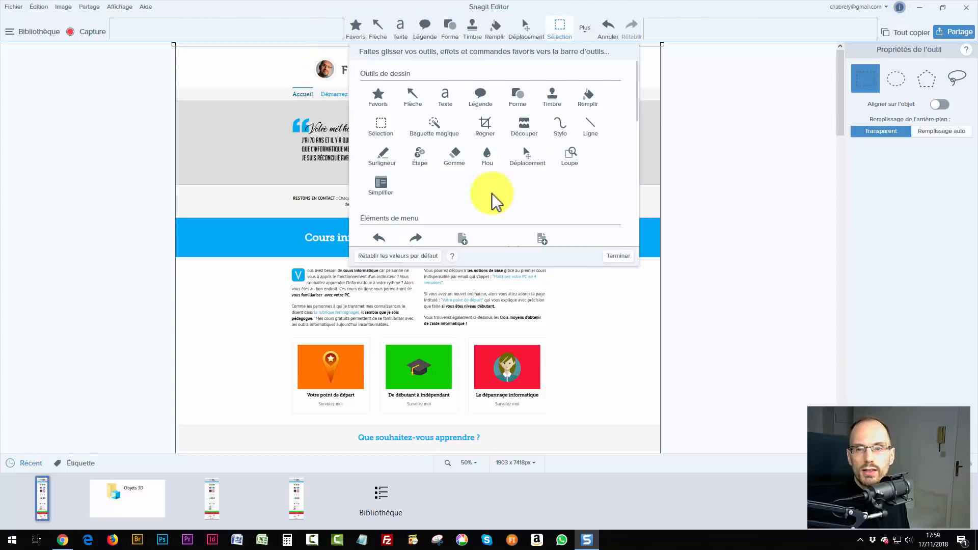
left_click(453, 167)
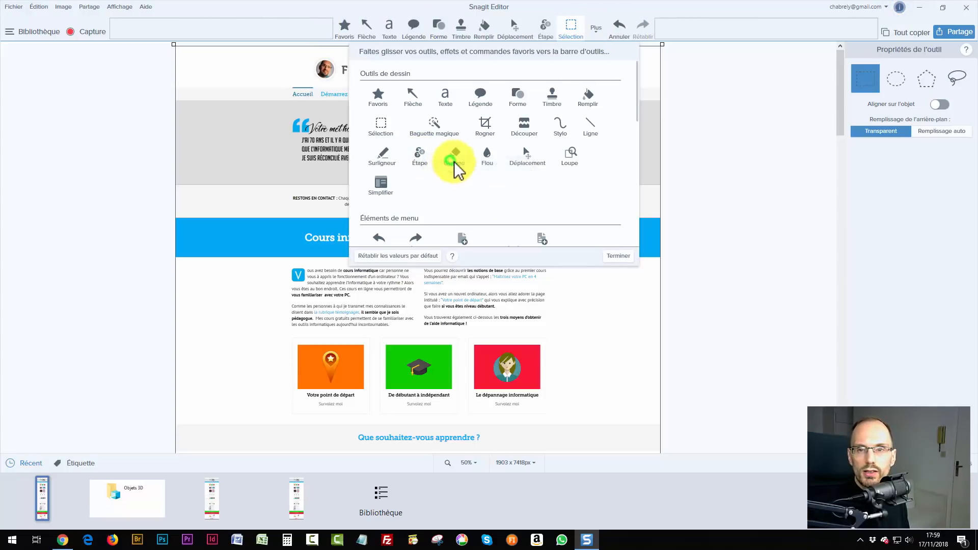
left_click(618, 256)
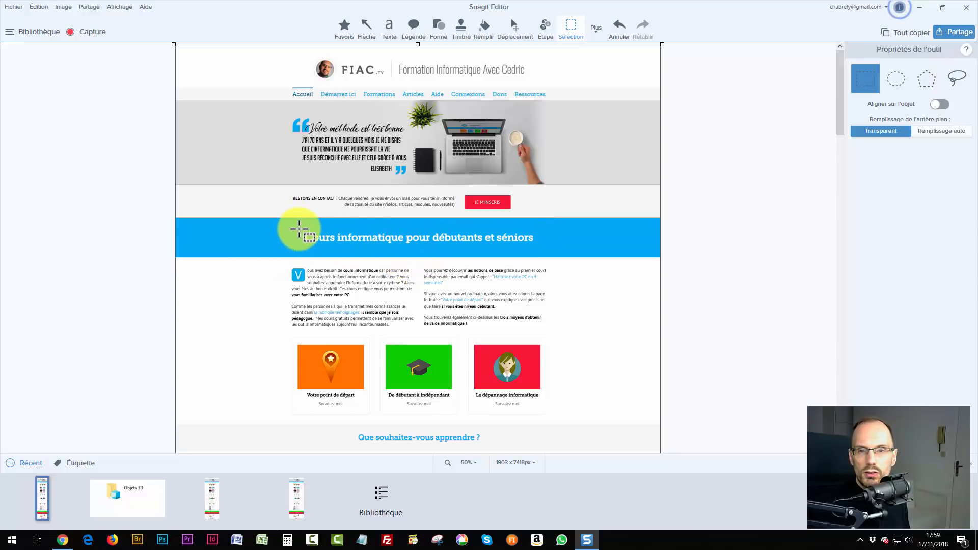
With Remplissage auto on, move the banner heading and Je m'inscris button to the right.
left_click_drag(299, 228, 538, 252)
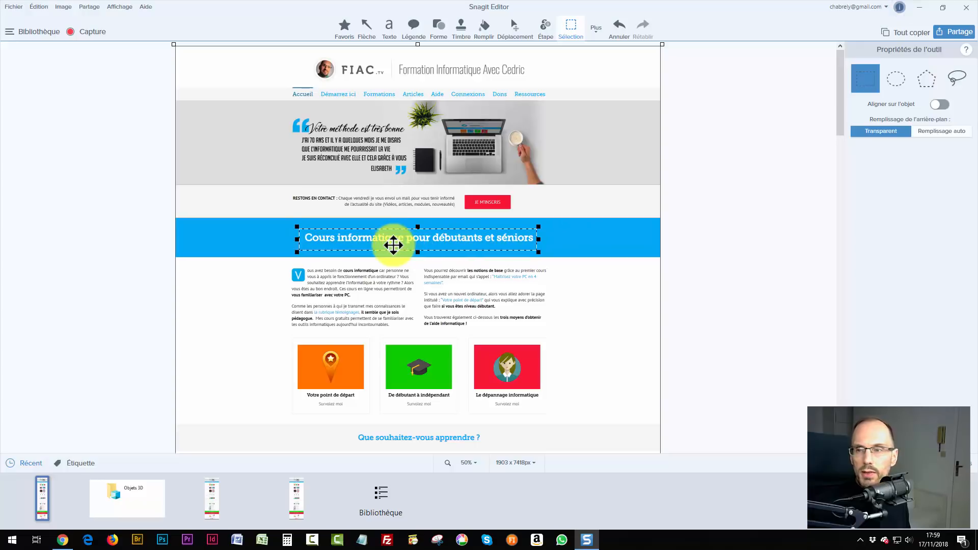
left_click(937, 134)
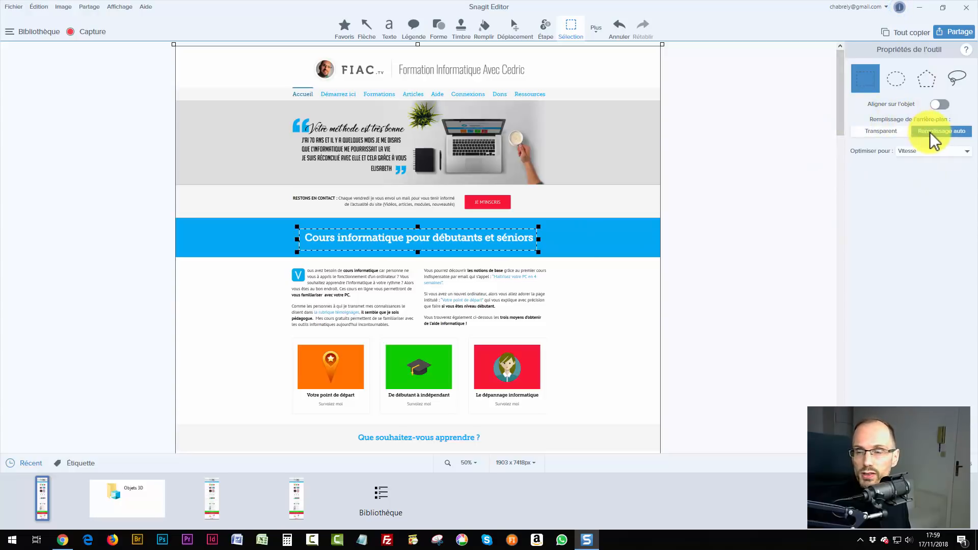
left_click_drag(503, 236, 565, 247)
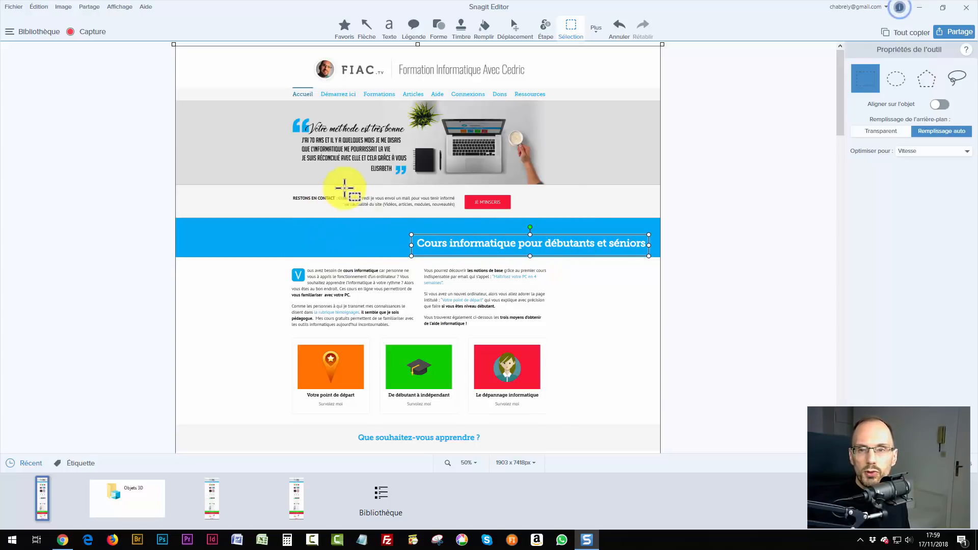
left_click_drag(460, 190, 513, 215)
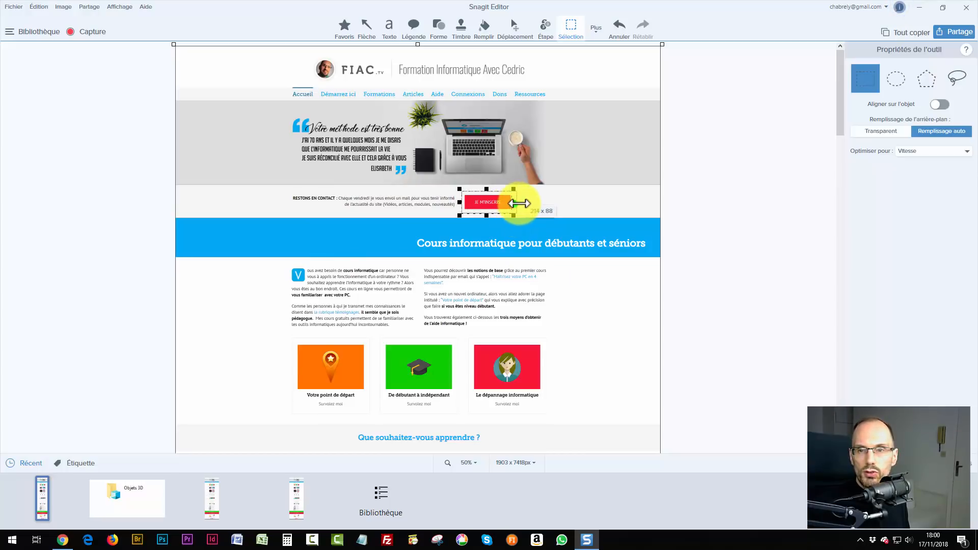
left_click_drag(475, 201, 529, 203)
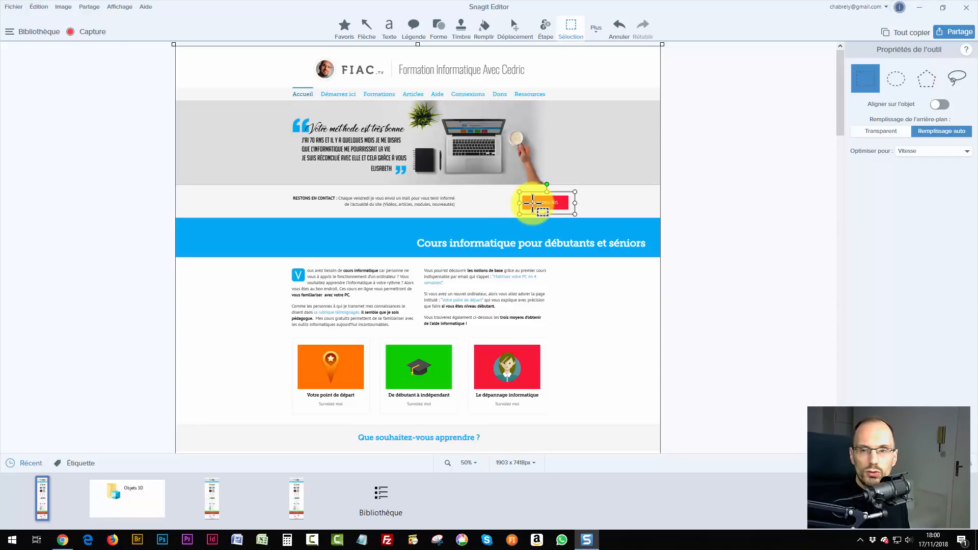
left_click_drag(533, 203, 531, 203)
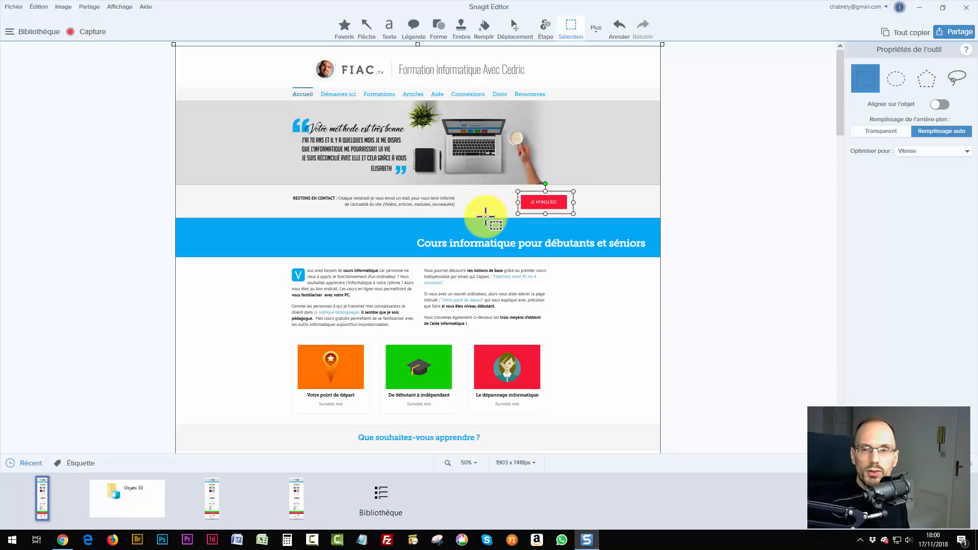
Move the RESTONS EN CONTACT text block and the intro paragraph to the left.
left_click_drag(284, 191, 462, 213)
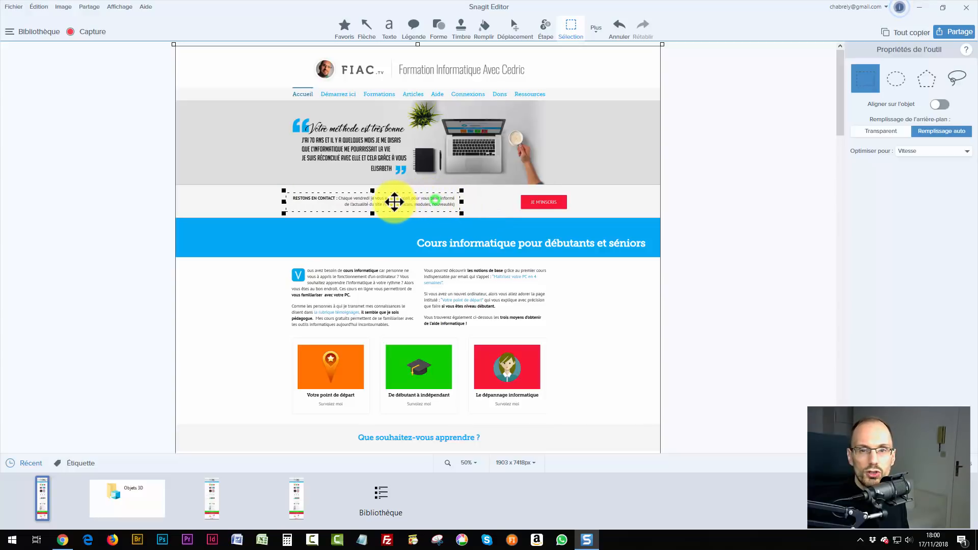
left_click_drag(380, 202, 373, 202)
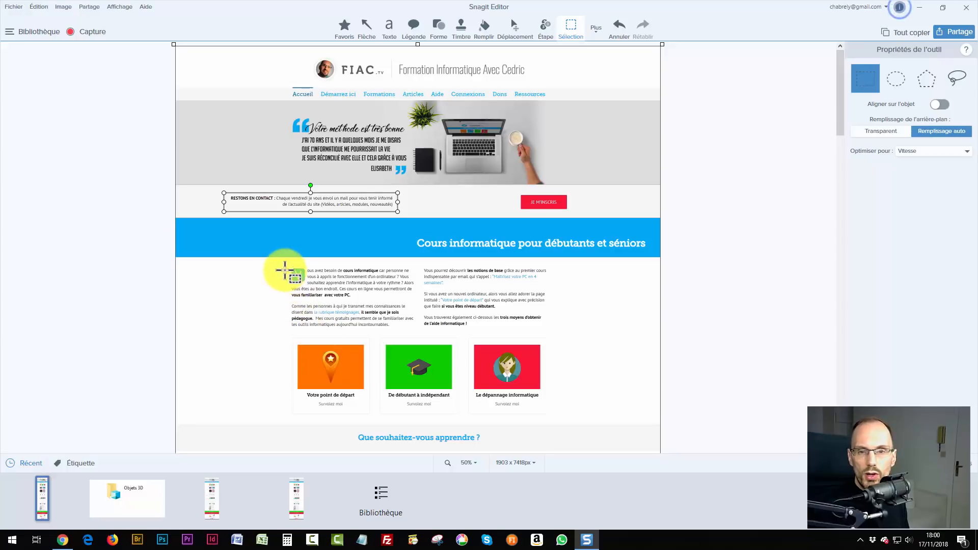
left_click_drag(284, 263, 419, 335)
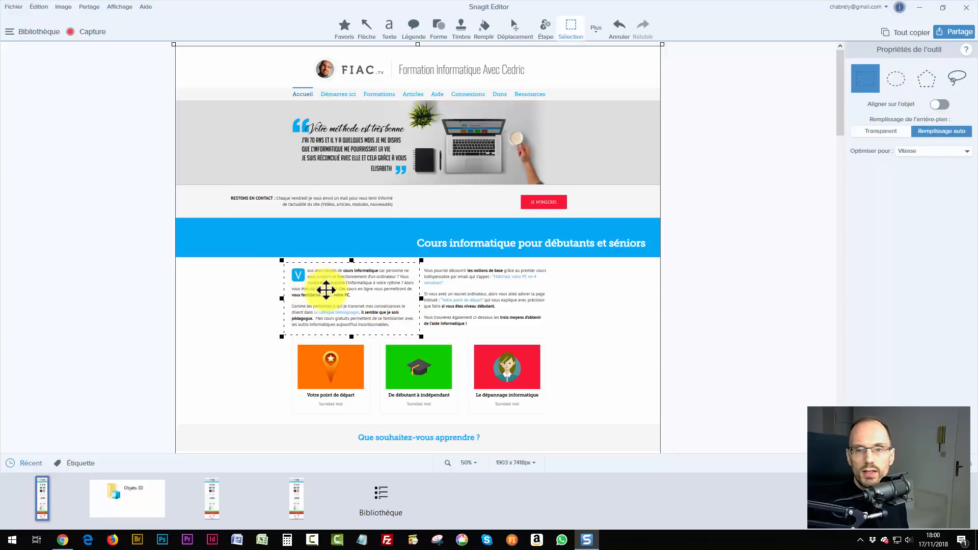
left_click_drag(349, 295, 282, 300)
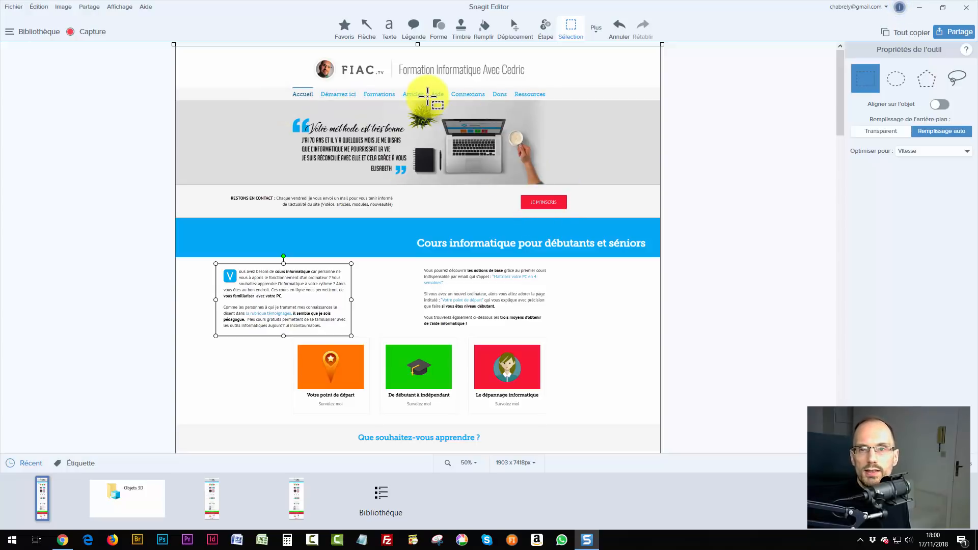
Place red step markers 1–4 down the right margin and drag them into a column.
left_click(544, 28)
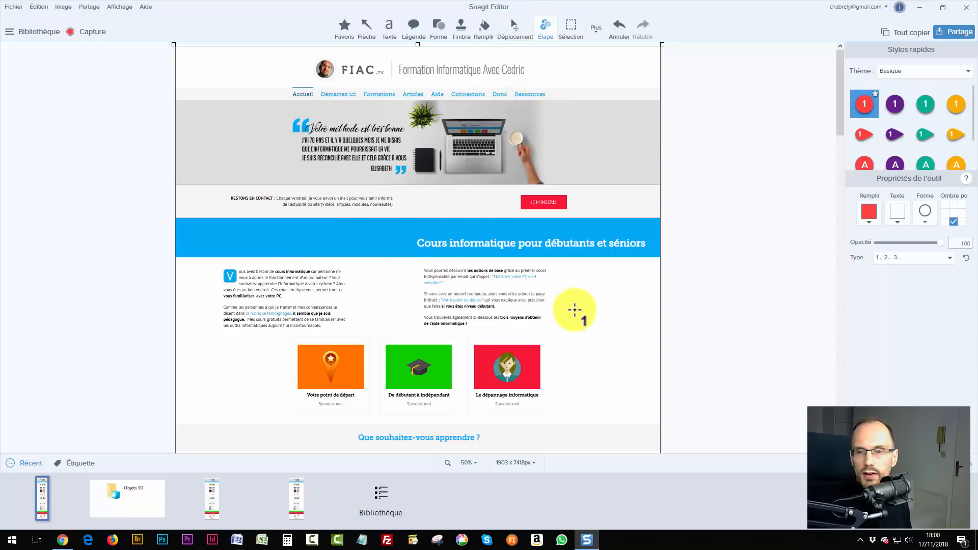
left_click(568, 278)
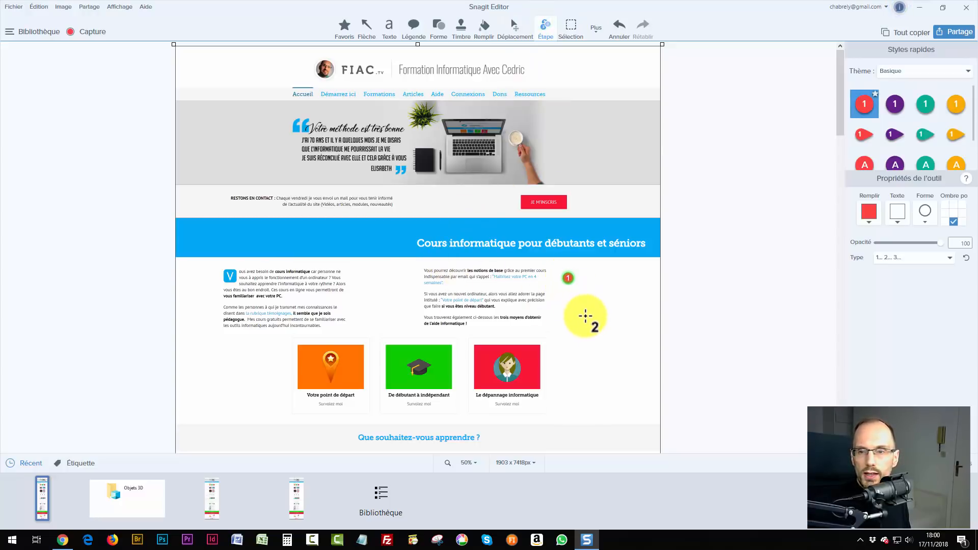
left_click(586, 313)
left_click(580, 348)
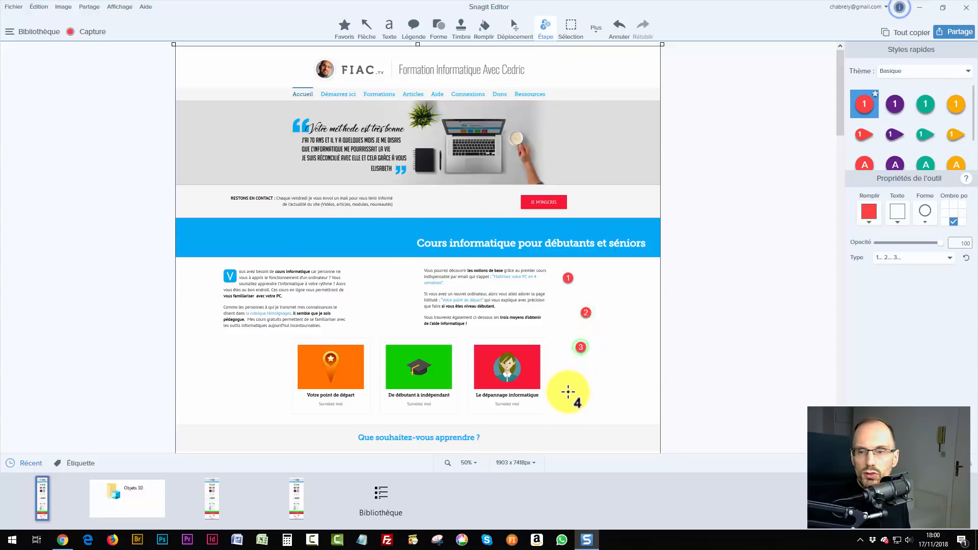
left_click(568, 396)
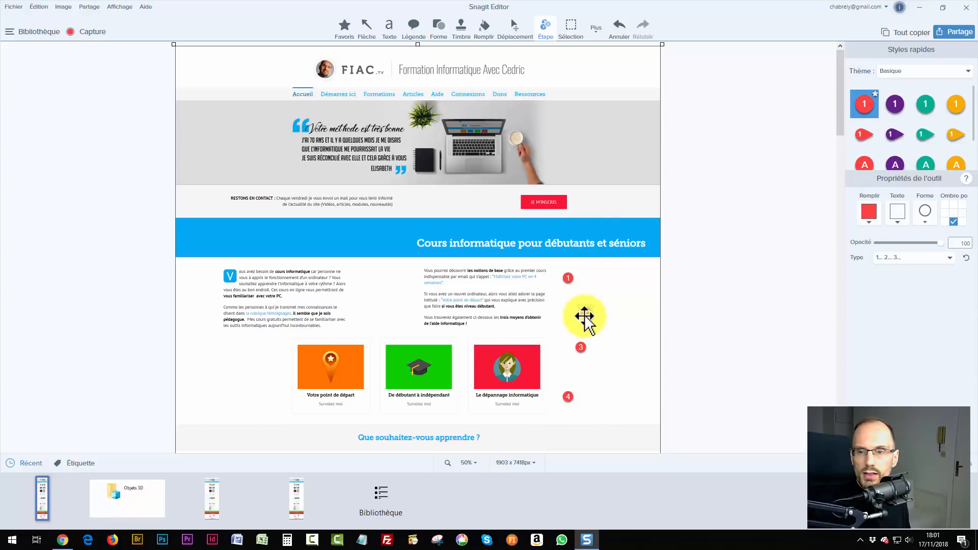
left_click_drag(586, 313, 568, 310)
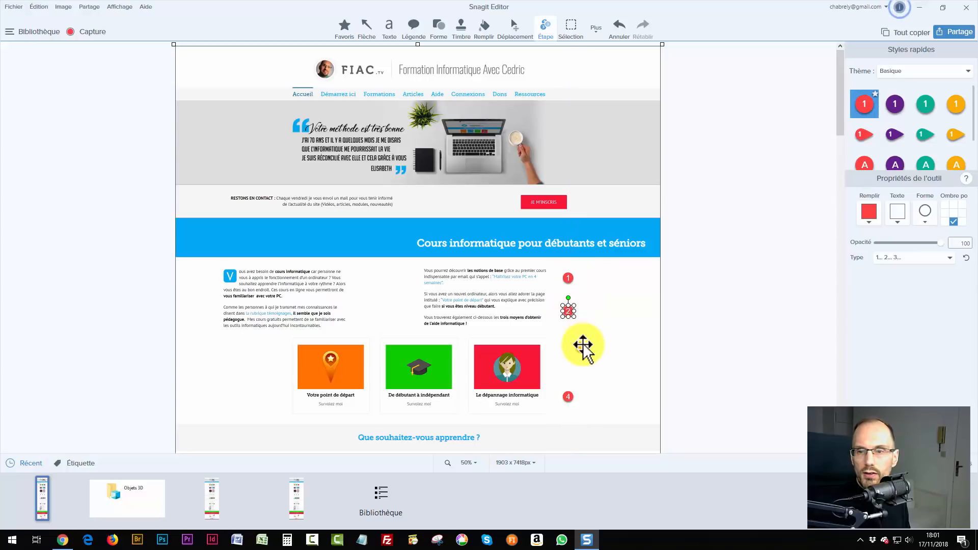
left_click_drag(581, 350, 568, 350)
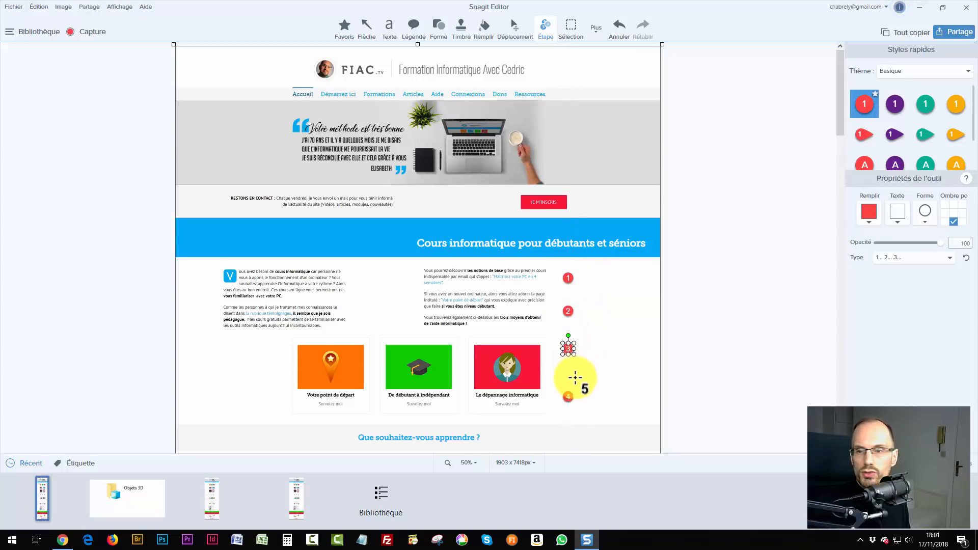
left_click_drag(571, 397, 568, 389)
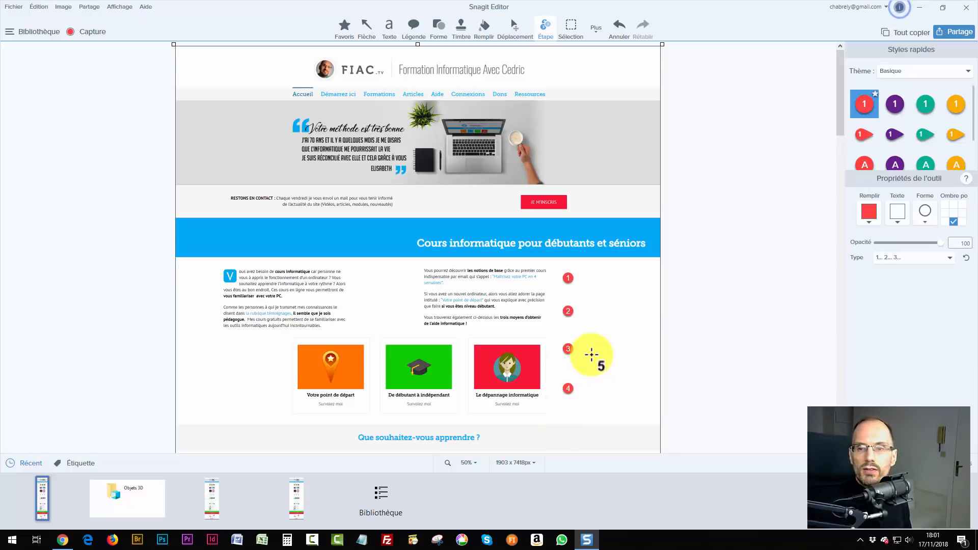
Toggle Alignement sur le canevas, snap marker 4 under marker 3, and add marker 5.
right_click(593, 322)
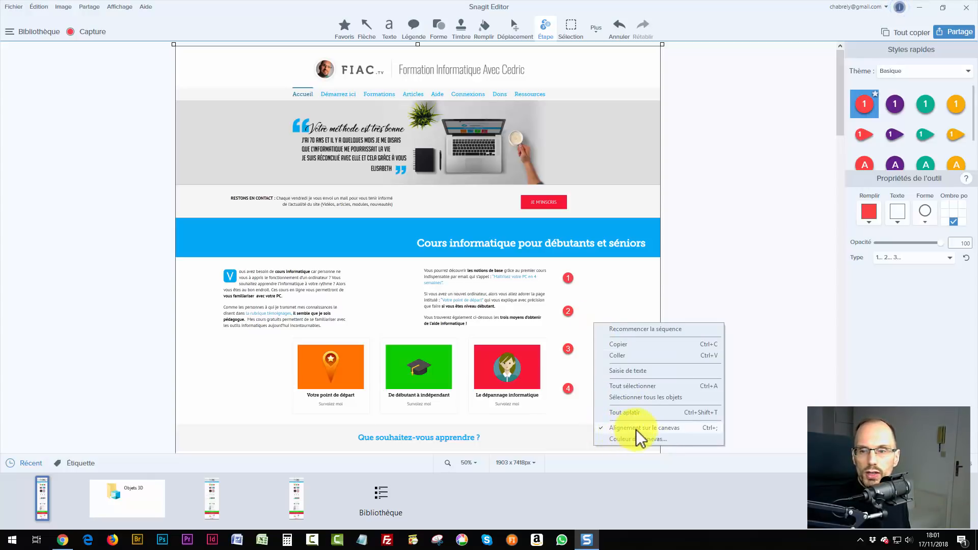
left_click(671, 428)
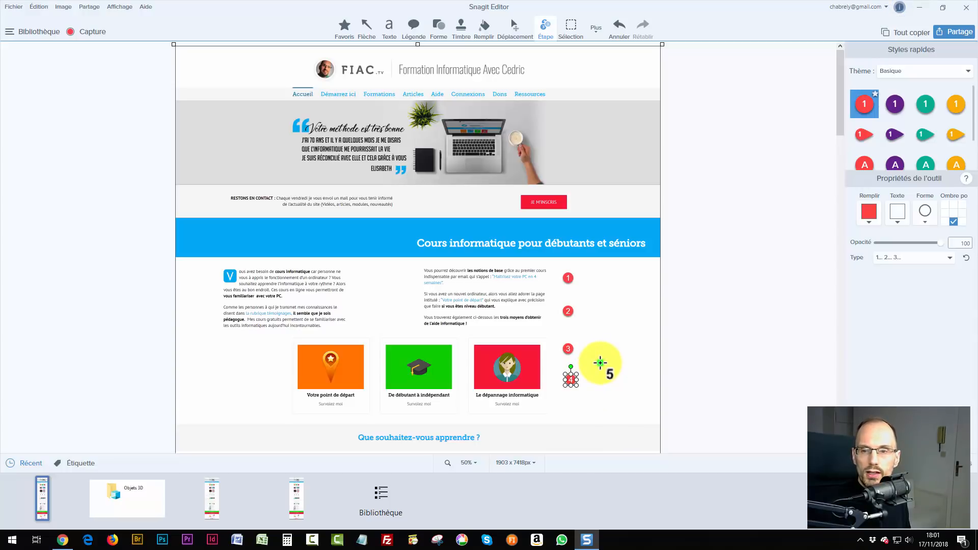
left_click(600, 362)
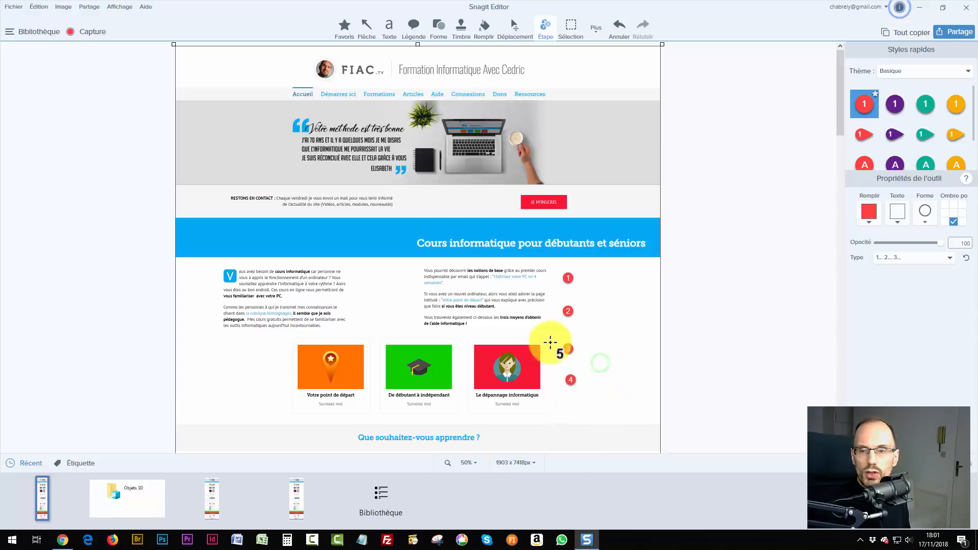
right_click(601, 326)
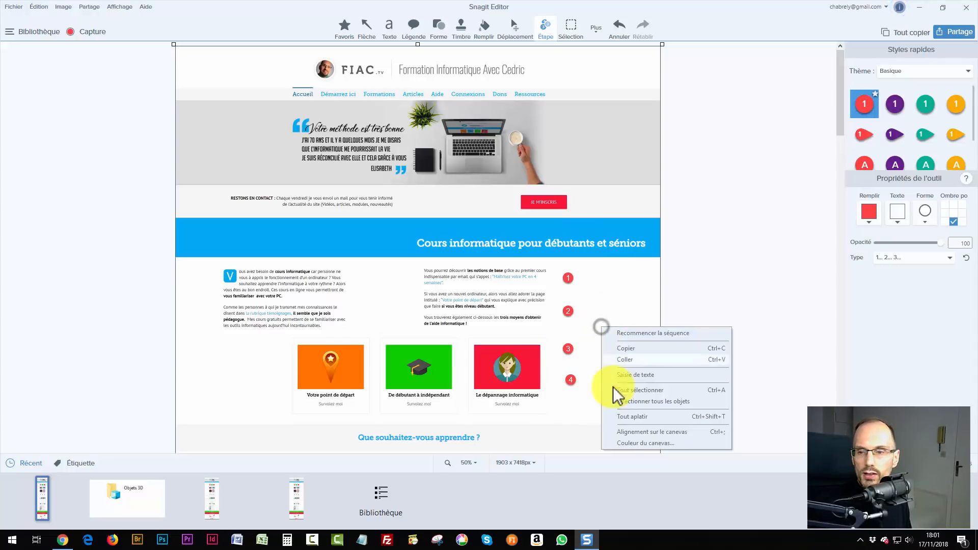
left_click(636, 435)
left_click_drag(568, 377, 568, 374)
key("Escape")
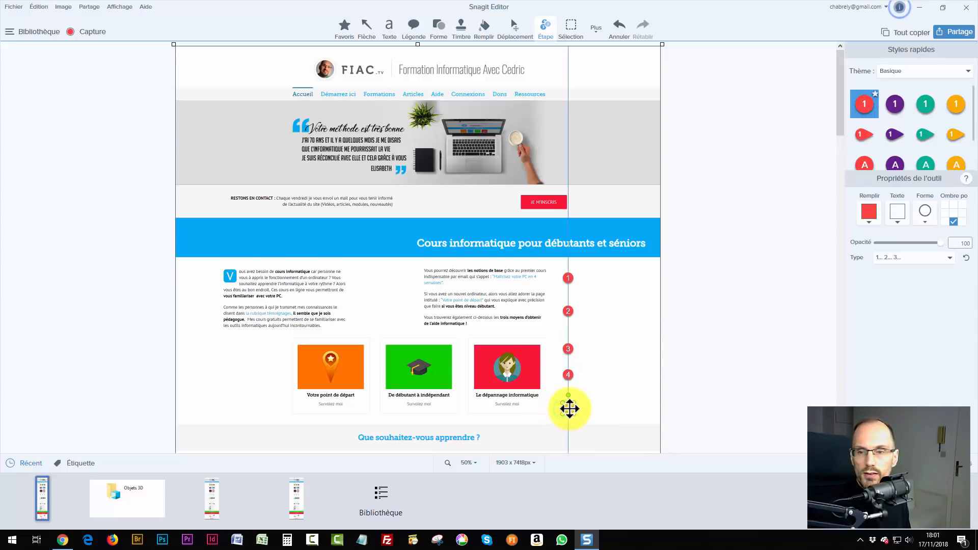
left_click(568, 407)
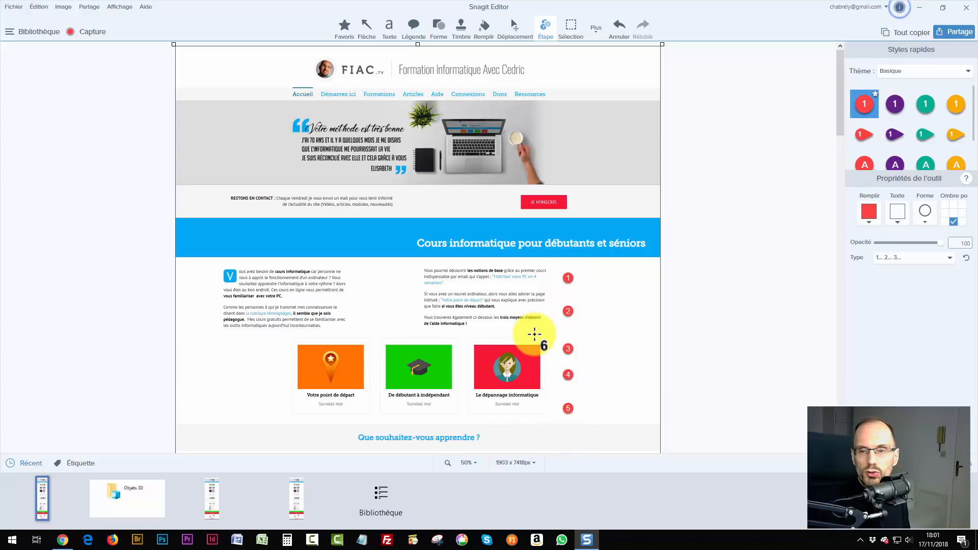
Place step markers 6 and 7 beside the 'Que souhaitez-vous apprendre' heading and the course images.
scroll(550, 373, "down", 1)
scroll(550, 373, "down", 3)
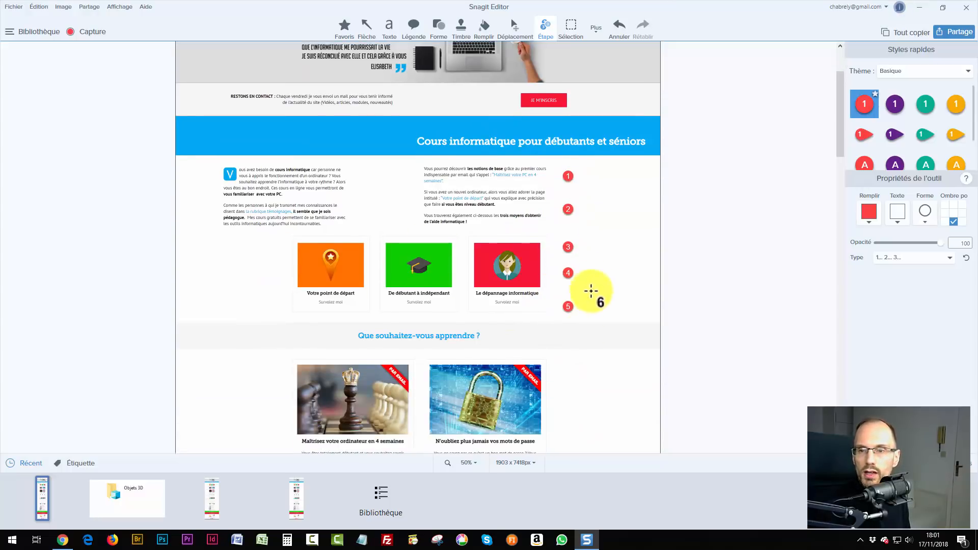
left_click(567, 335)
left_click(568, 367)
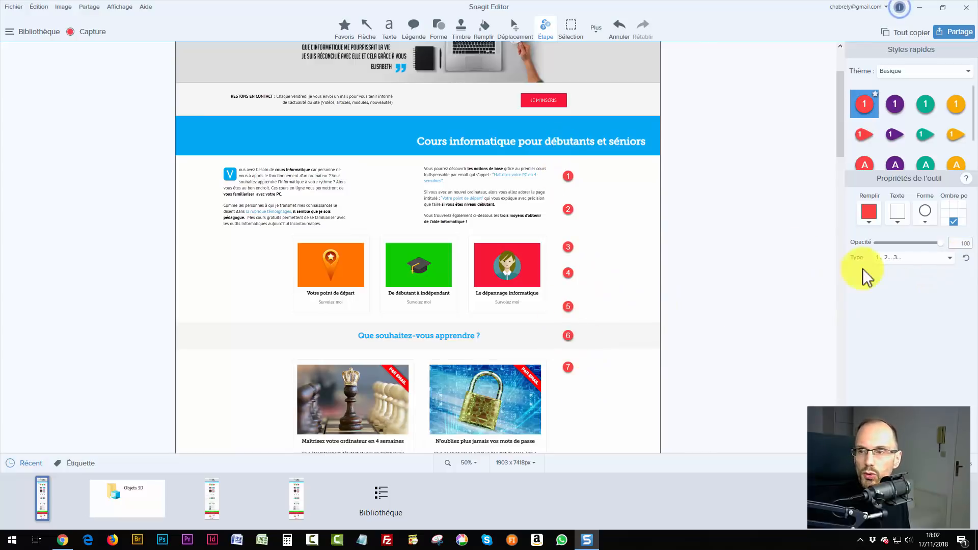
Restart numbering and place new markers 1–4 in a second column, keeping the '1.. 2.. 3..' style.
left_click(966, 258)
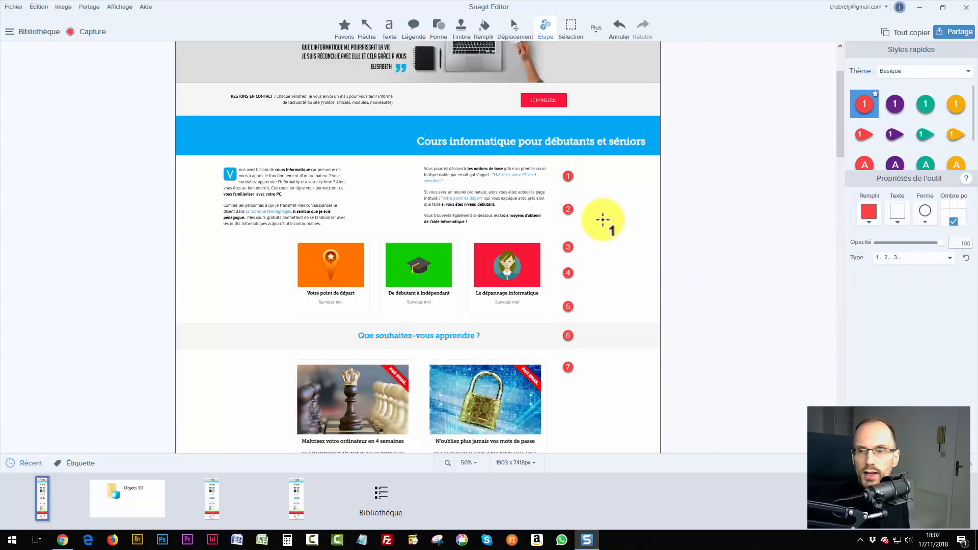
left_click(600, 220)
left_click(600, 241)
left_click(600, 263)
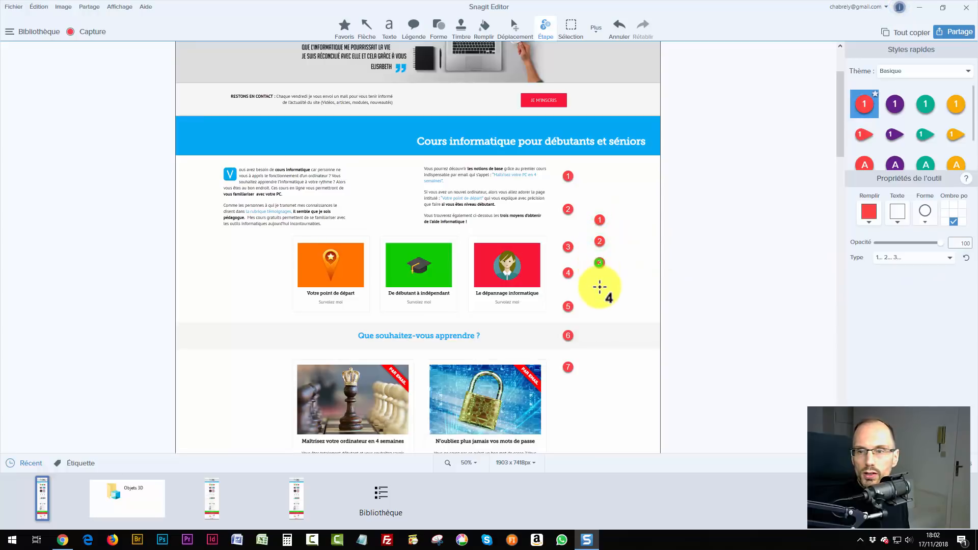
left_click(600, 287)
left_click(896, 260)
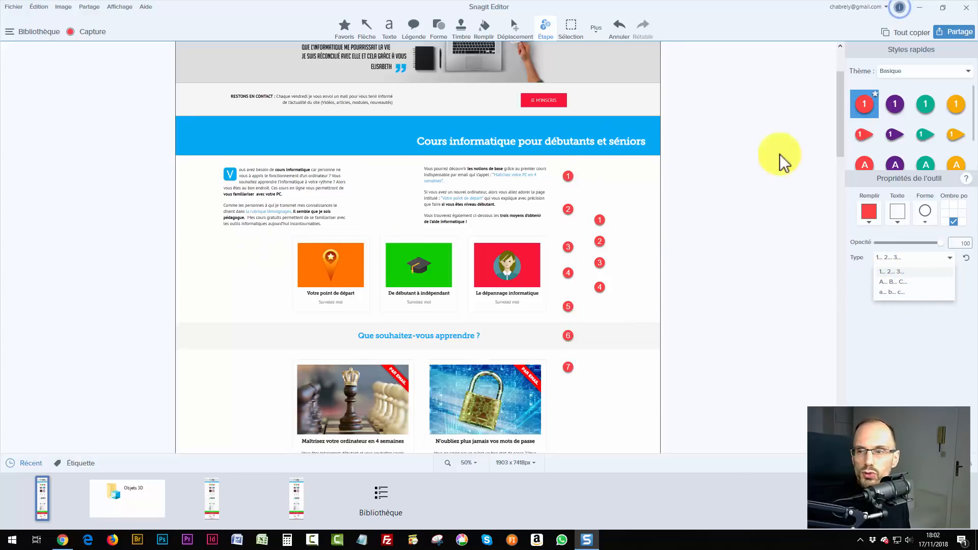
left_click(614, 200)
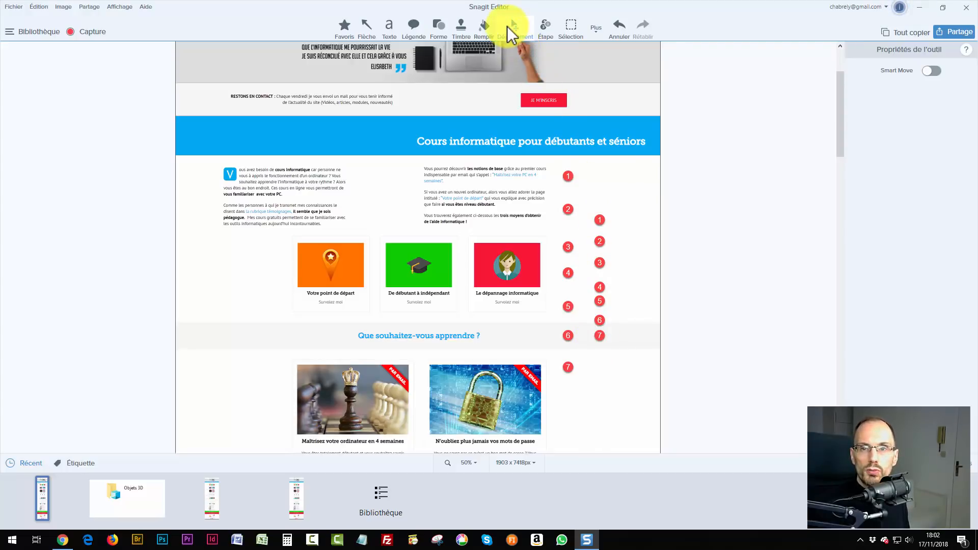
Marquee-select the right-hand column of step markers and delete it.
left_click(513, 28)
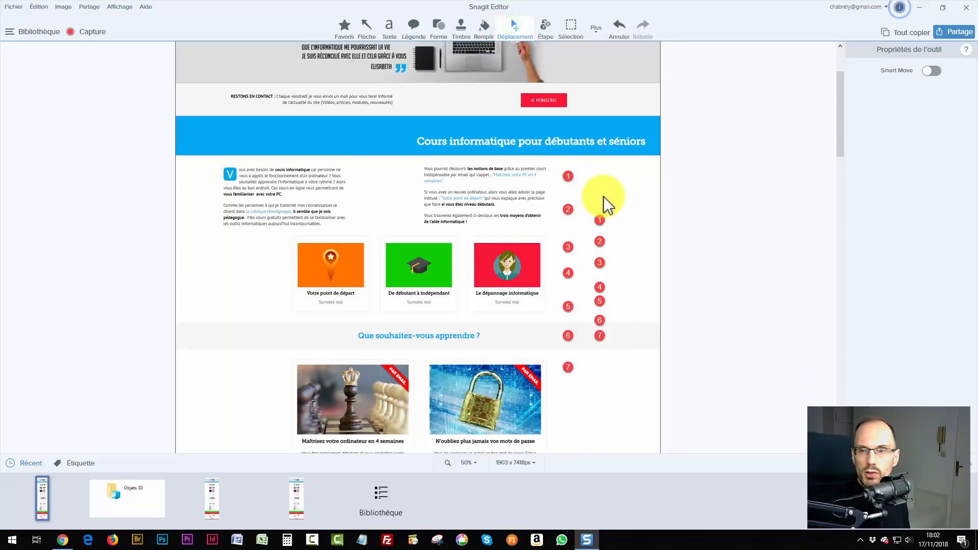
left_click_drag(618, 195, 585, 343)
key("Delete")
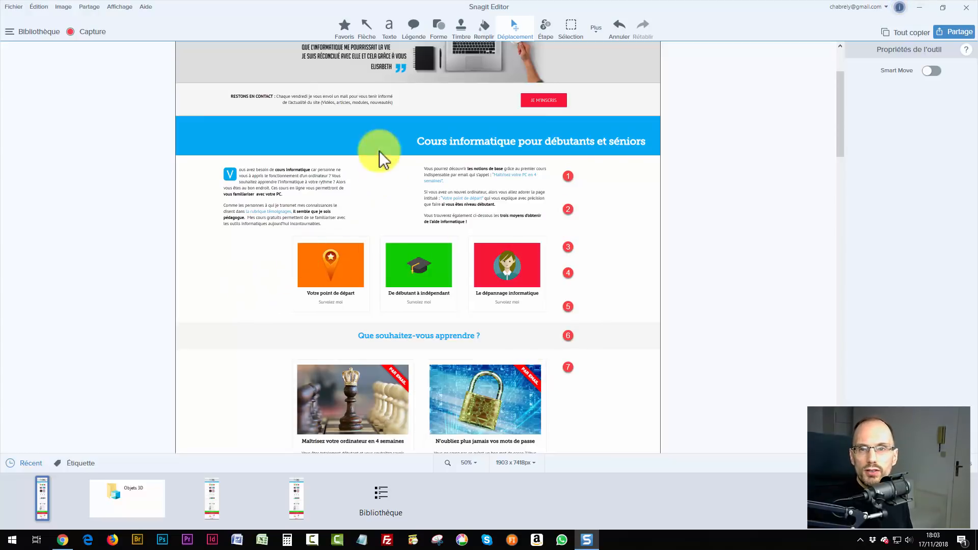
Draw a red callout left of the orange card and a rectangle beside the 'Que souhaitez-vous apprendre ?' heading.
left_click(413, 28)
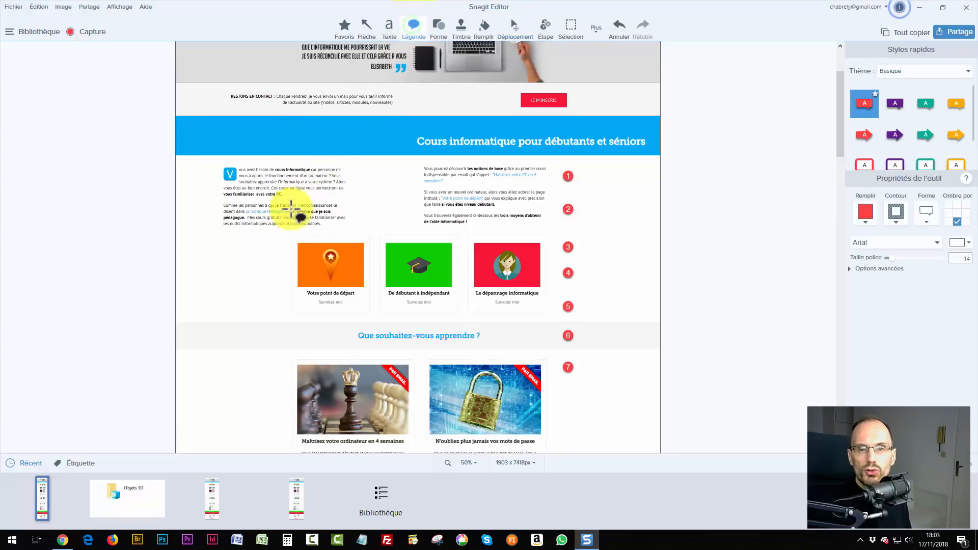
mouse_move(206, 250)
left_mouse_down()
mouse_move(273, 310)
mouse_move(281, 301)
left_mouse_up()
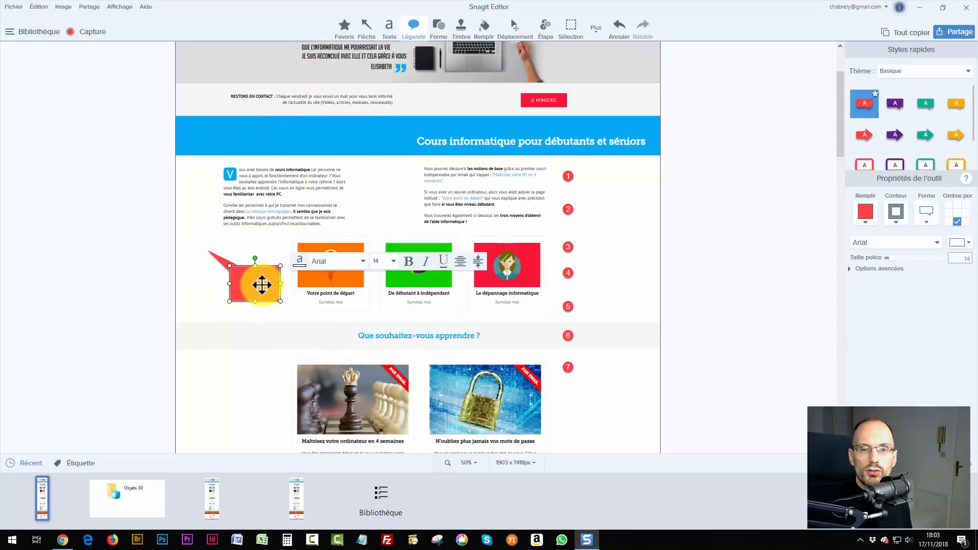
left_click(433, 28)
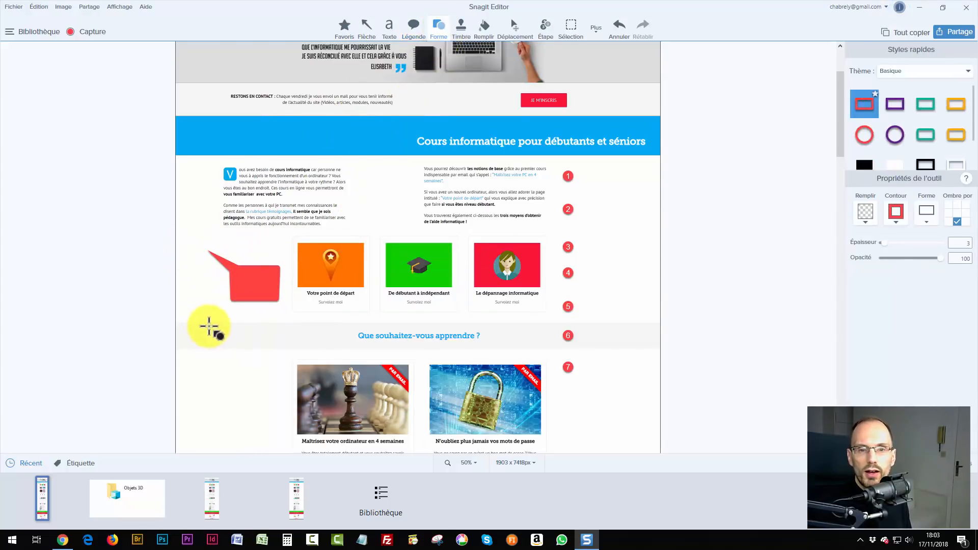
left_click_drag(209, 326, 263, 372)
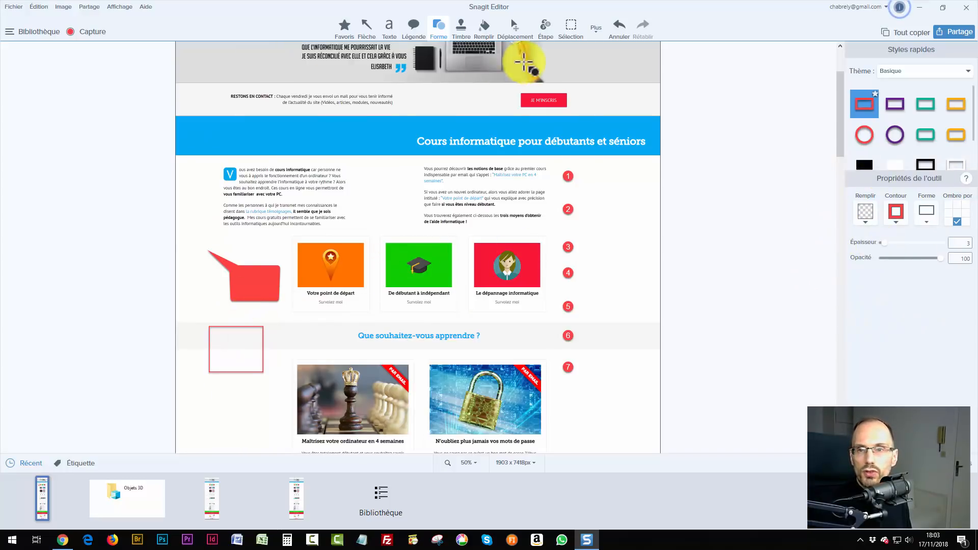
left_click(518, 28)
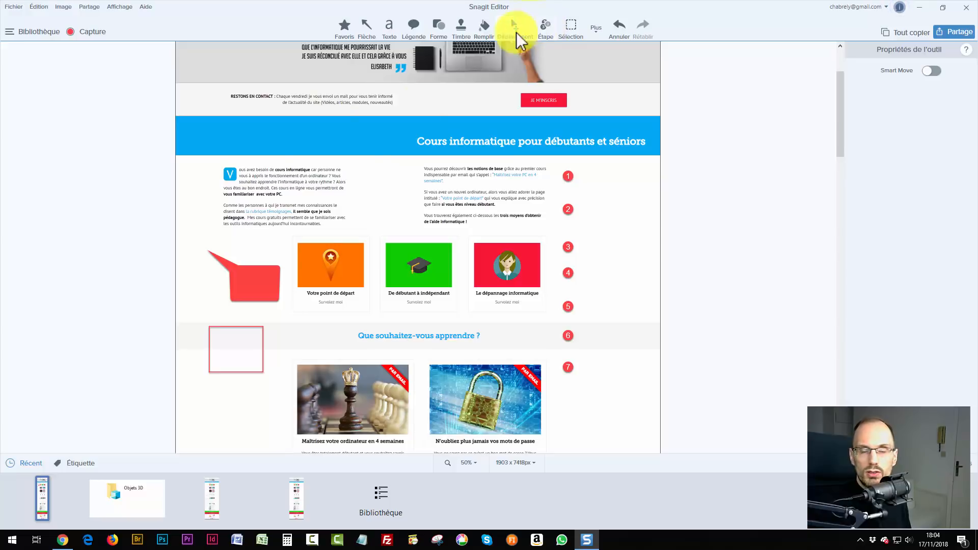
Fill the empty rectangle with the blue hex colour 00aaef.
left_click(260, 329)
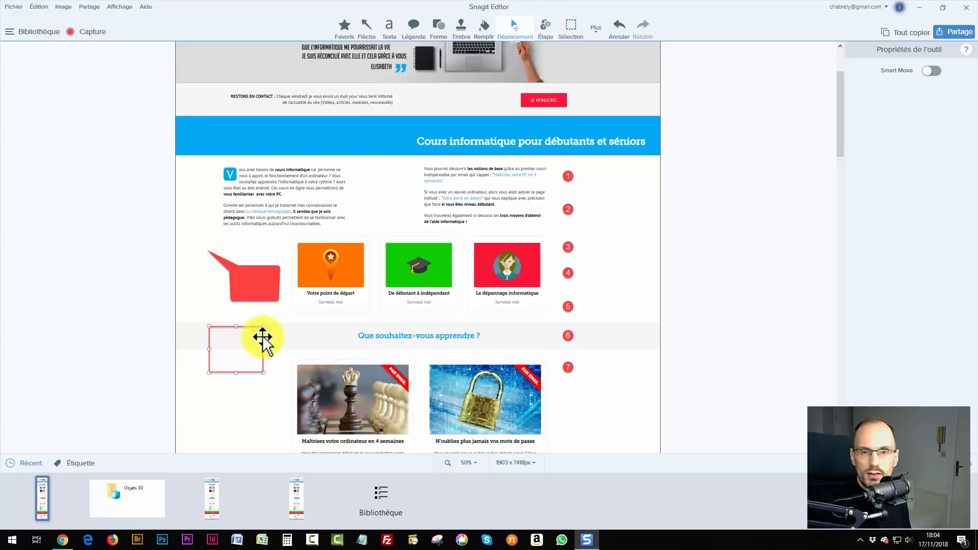
left_click(263, 338)
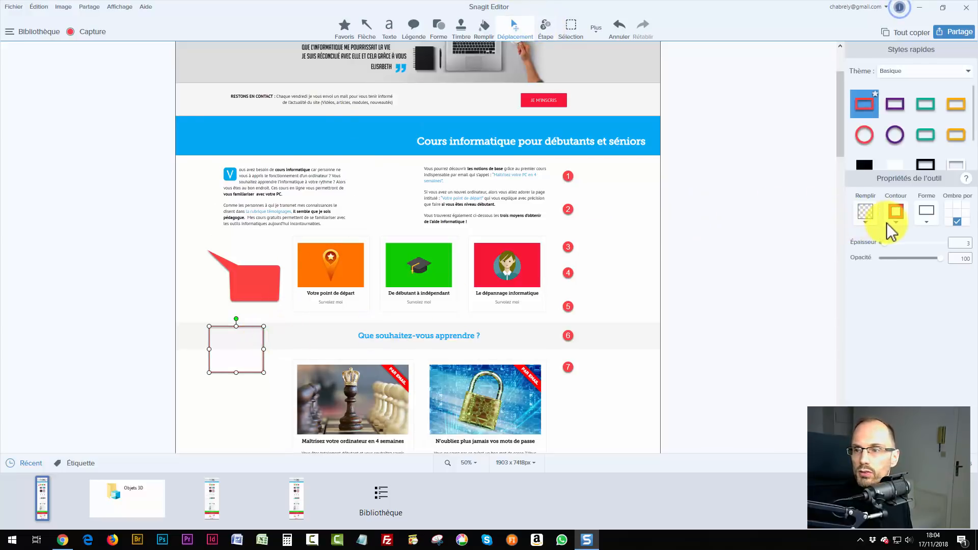
left_click(866, 223)
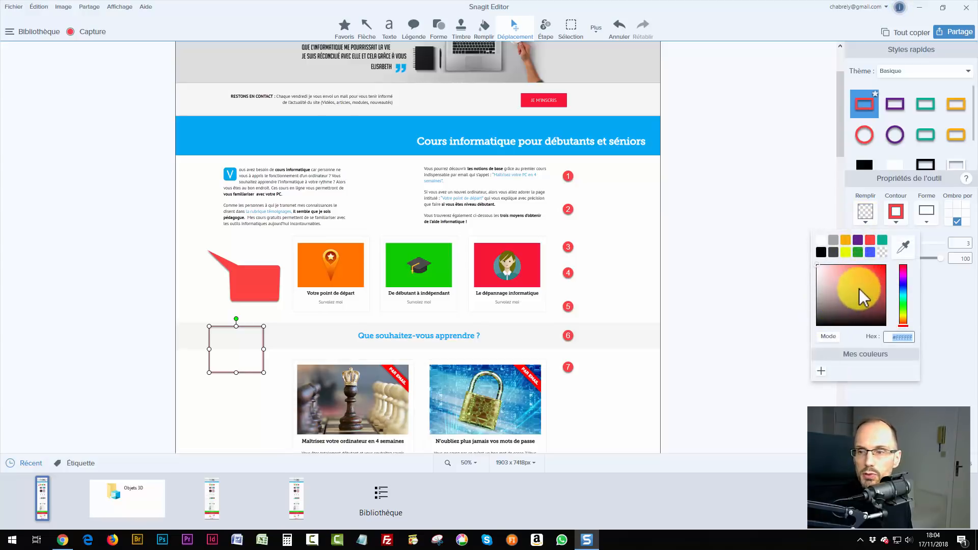
left_click(878, 271)
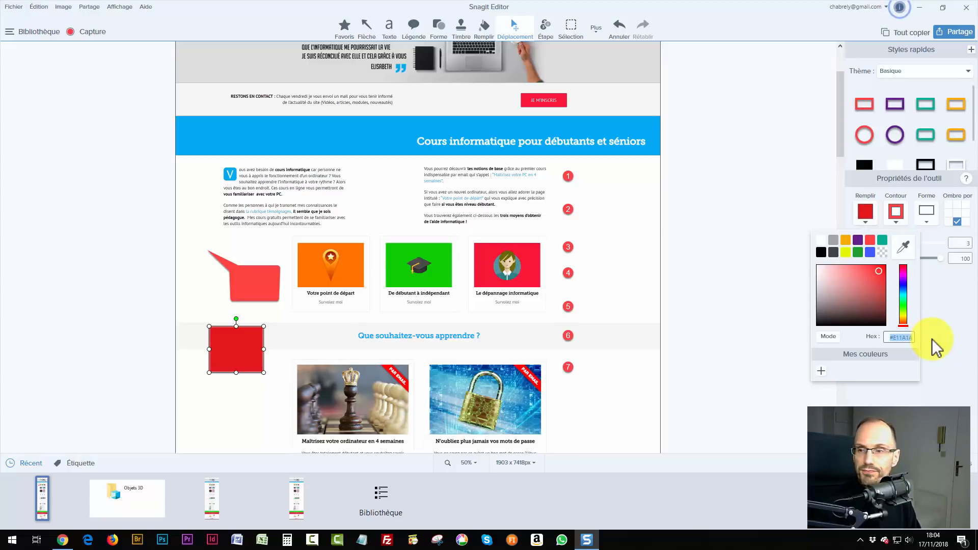
key("BackSpace")
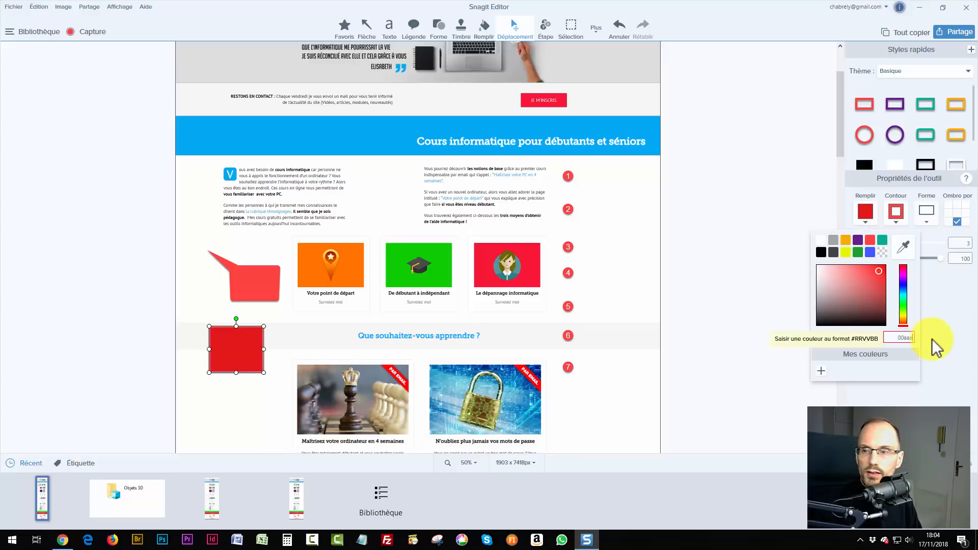
type("00aaef")
key("Return")
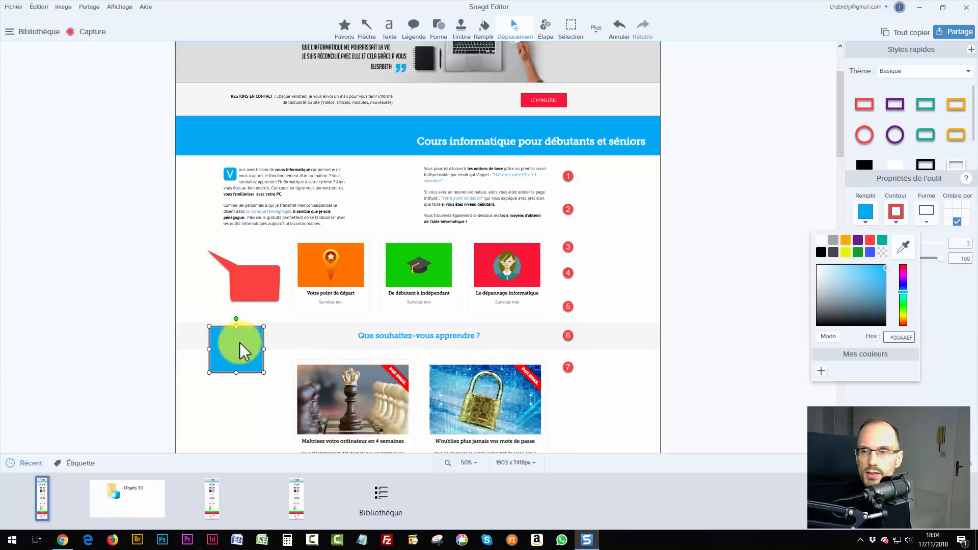
Save the blue to Mes couleurs, then change the fill to green and save that too.
left_click(830, 337)
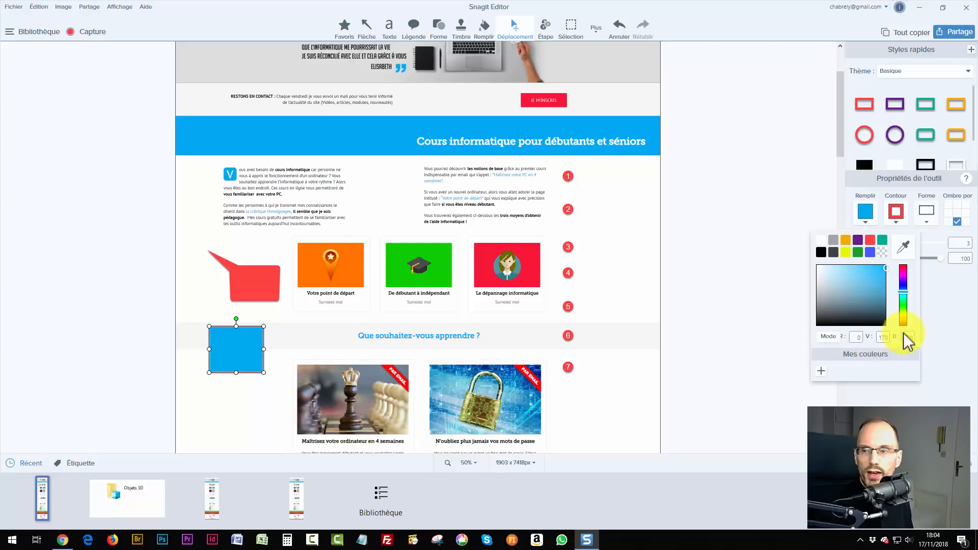
left_click(830, 338)
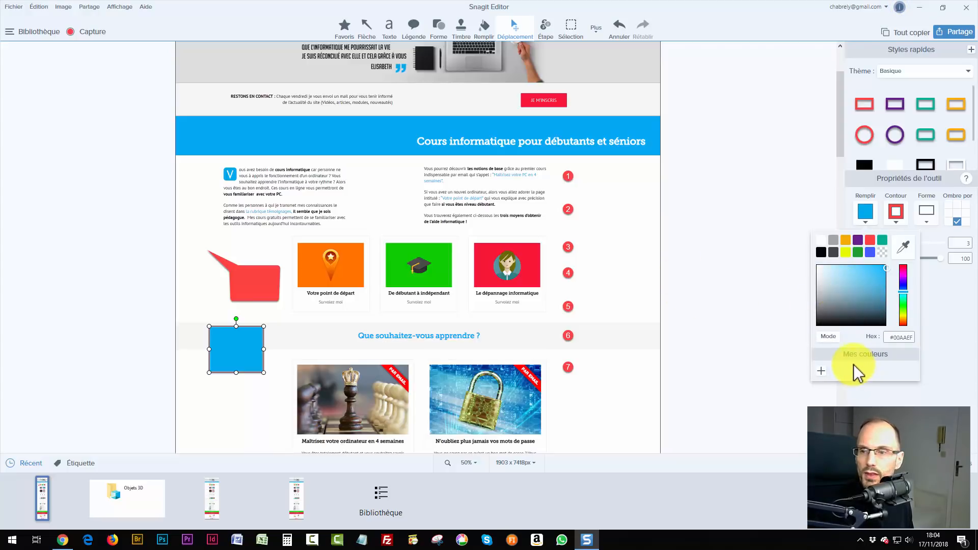
left_click(821, 371)
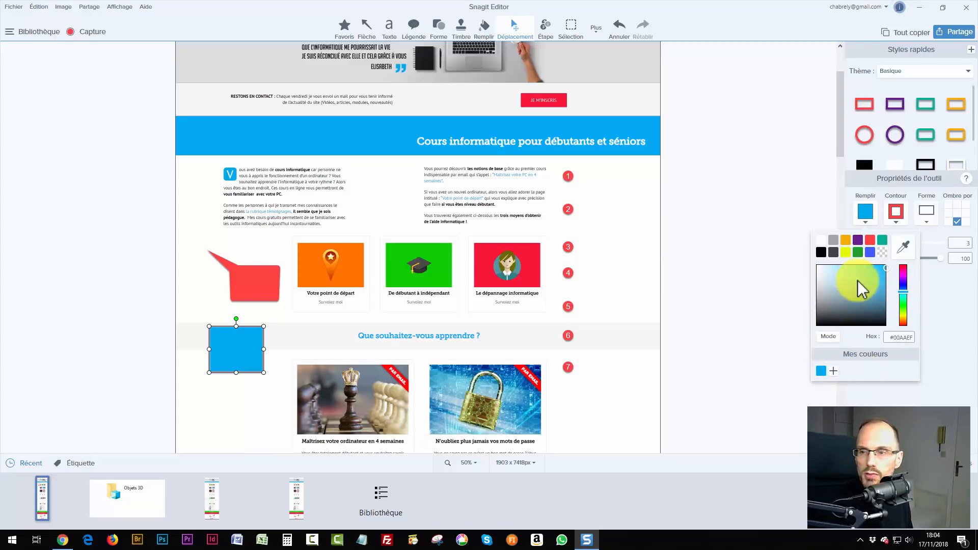
left_click(874, 275)
left_click(902, 300)
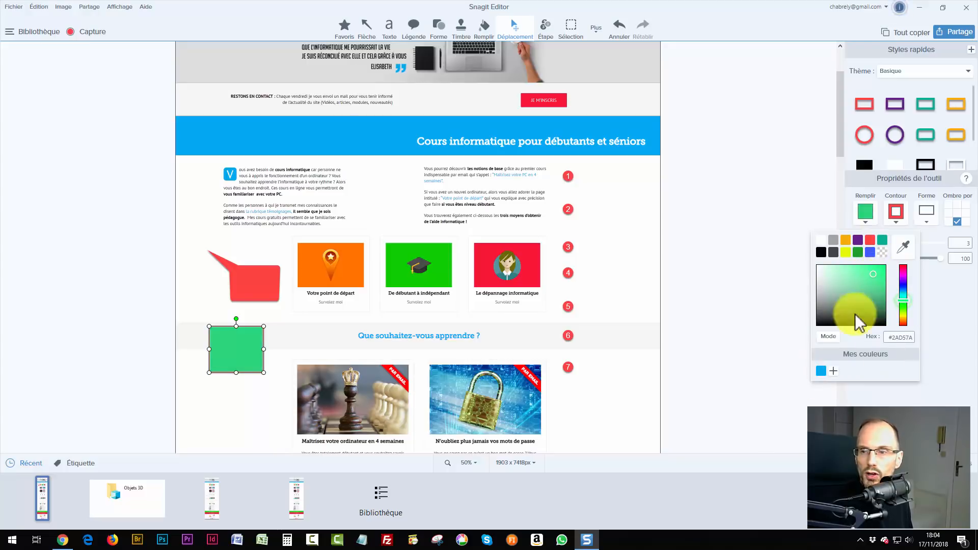
left_click(834, 372)
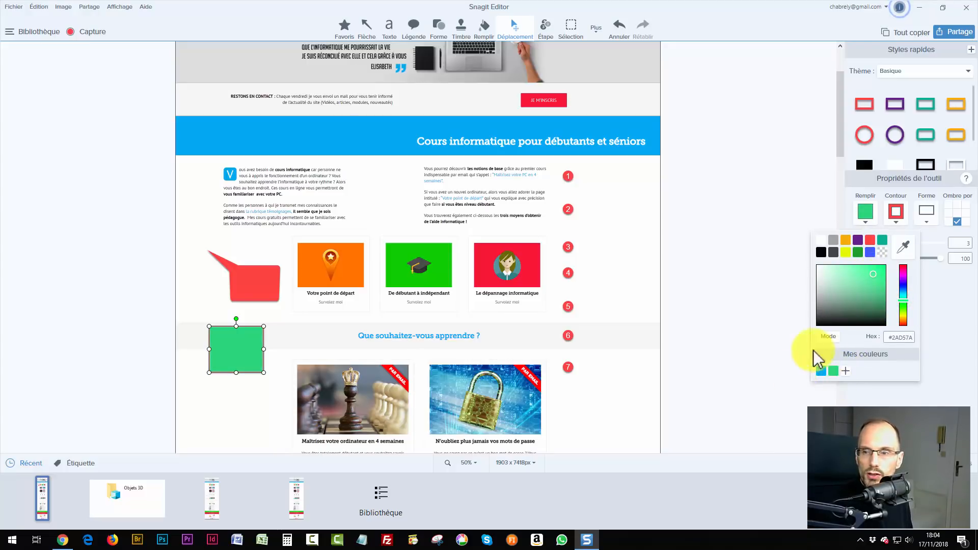
left_click(769, 236)
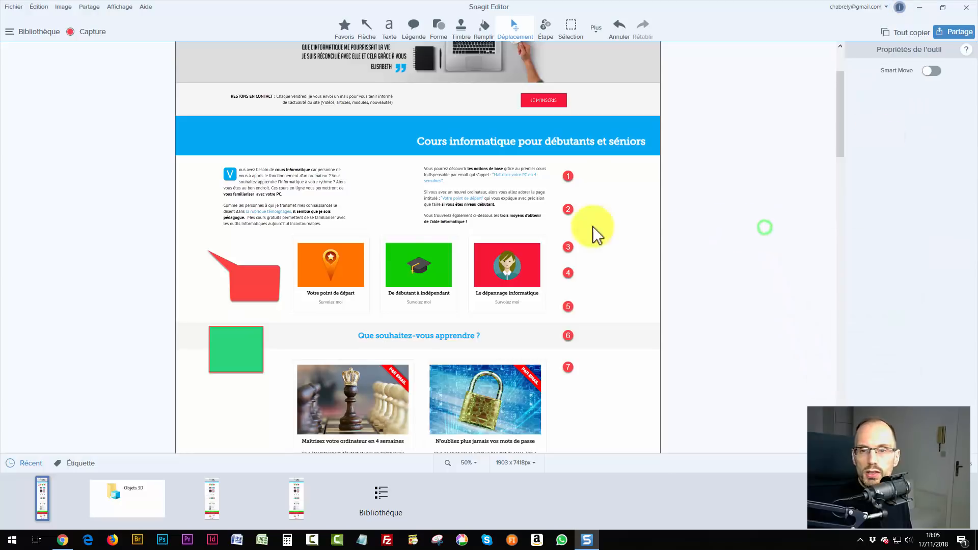
Fill the red callout with the saved green and turn it into a cloud shape.
left_click(264, 282)
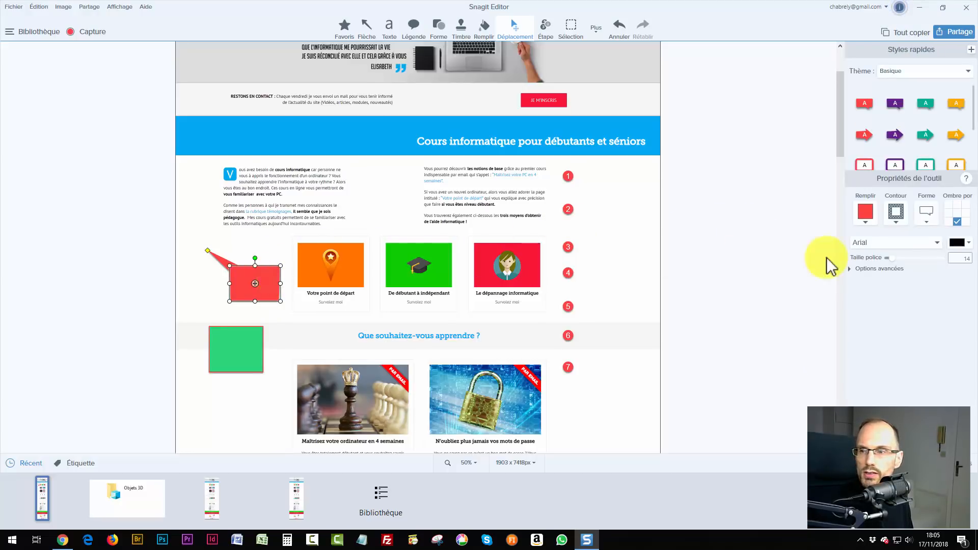
left_click(866, 211)
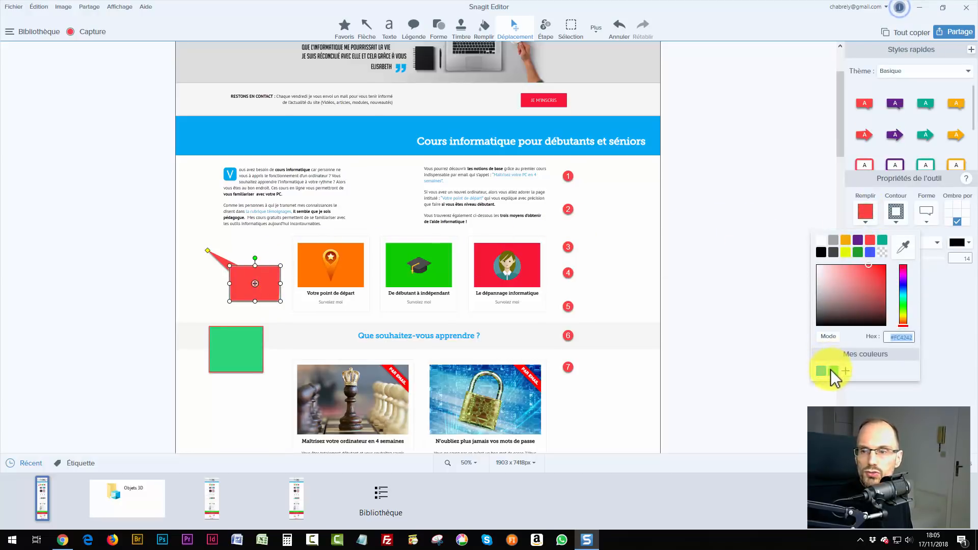
left_click(834, 371)
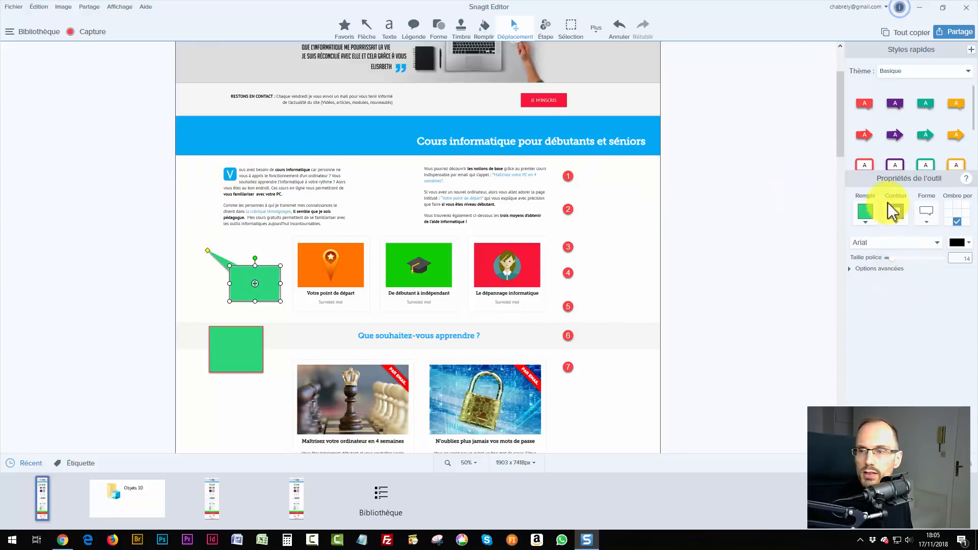
left_click(928, 226)
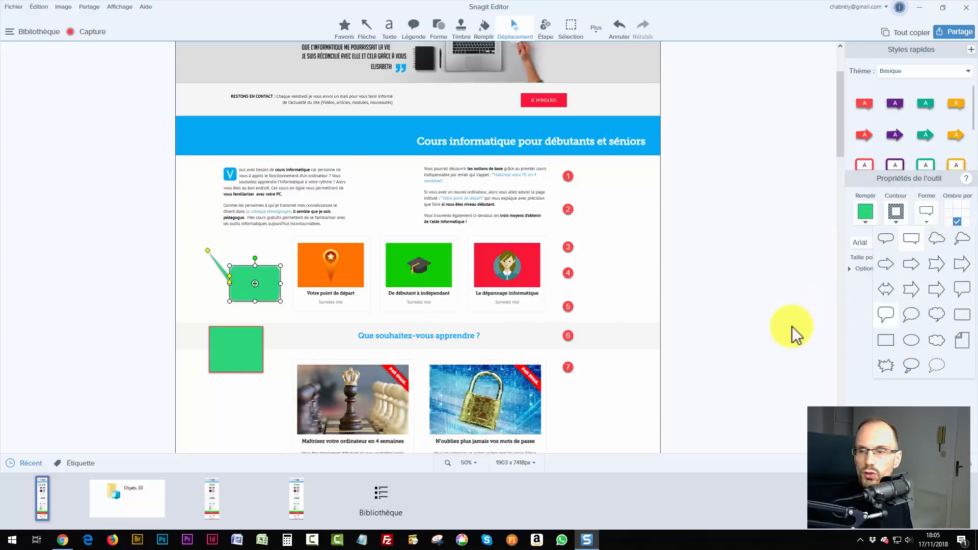
left_click(887, 240)
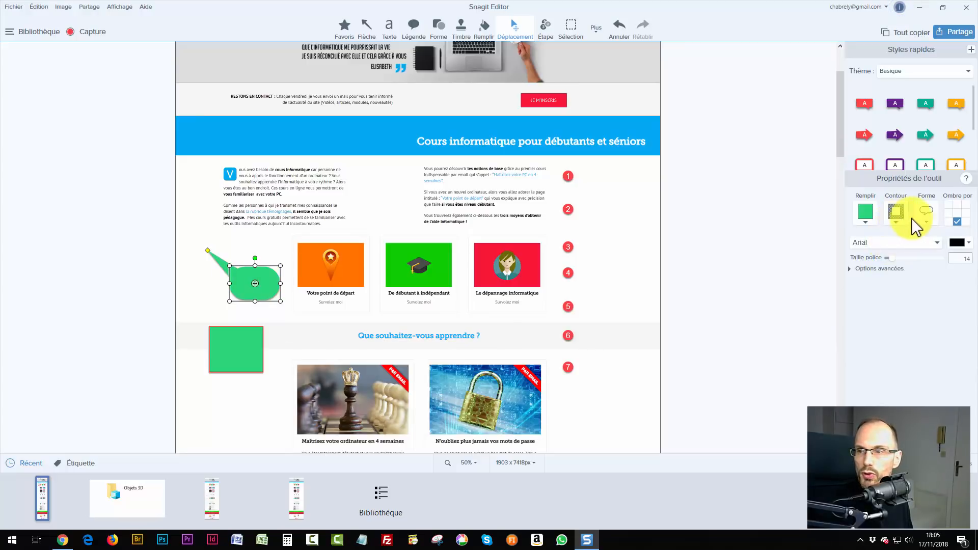
left_click(929, 222)
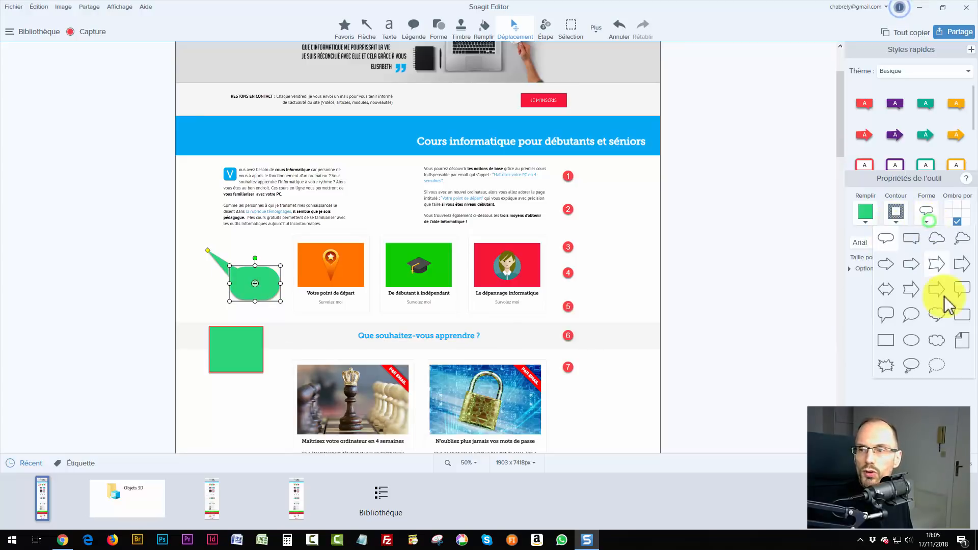
left_click(955, 246)
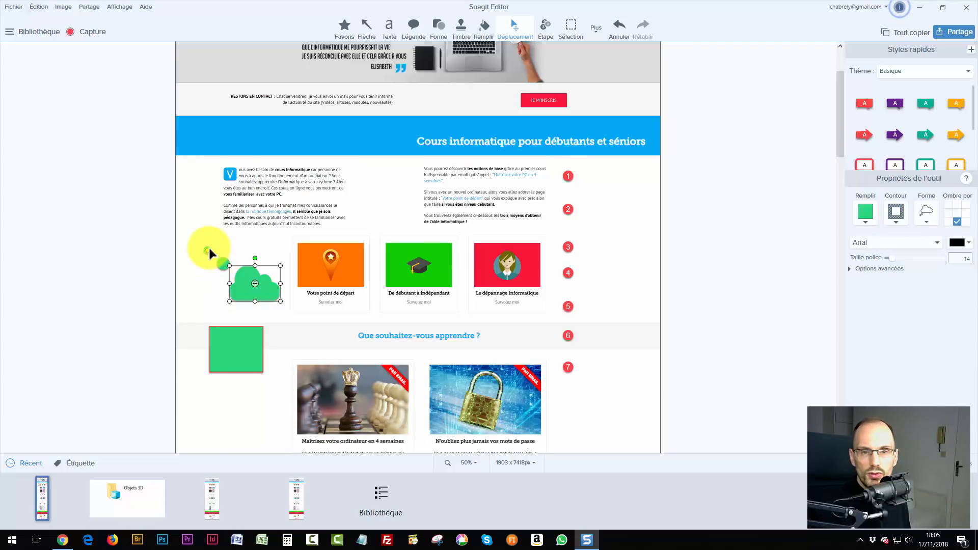
Angle the cloud's tail down-left, place the cloud left of the orange card, and add a drop shadow.
mouse_move(207, 250)
left_mouse_down()
mouse_move(217, 312)
mouse_move(567, 222)
left_mouse_up()
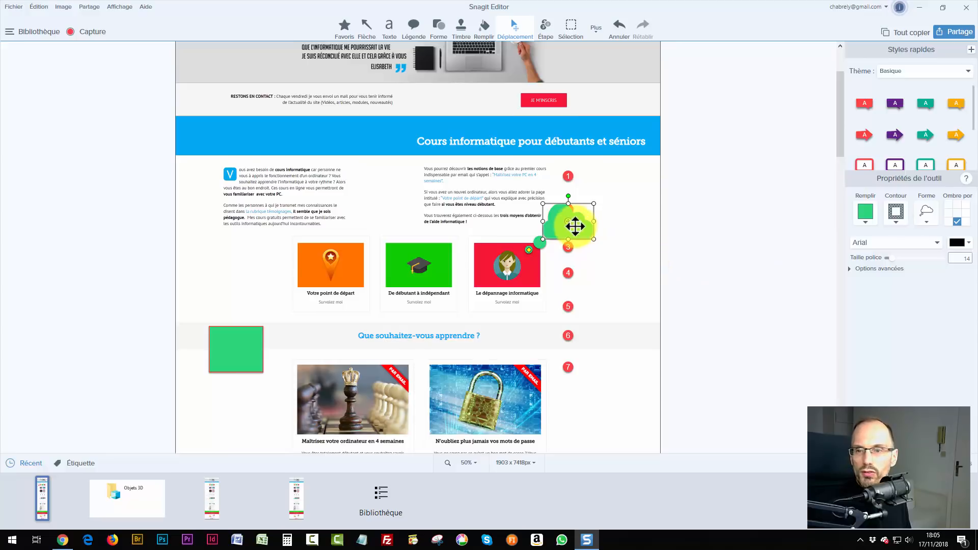
mouse_move(574, 226)
left_mouse_down()
mouse_move(240, 256)
mouse_move(238, 273)
left_mouse_up()
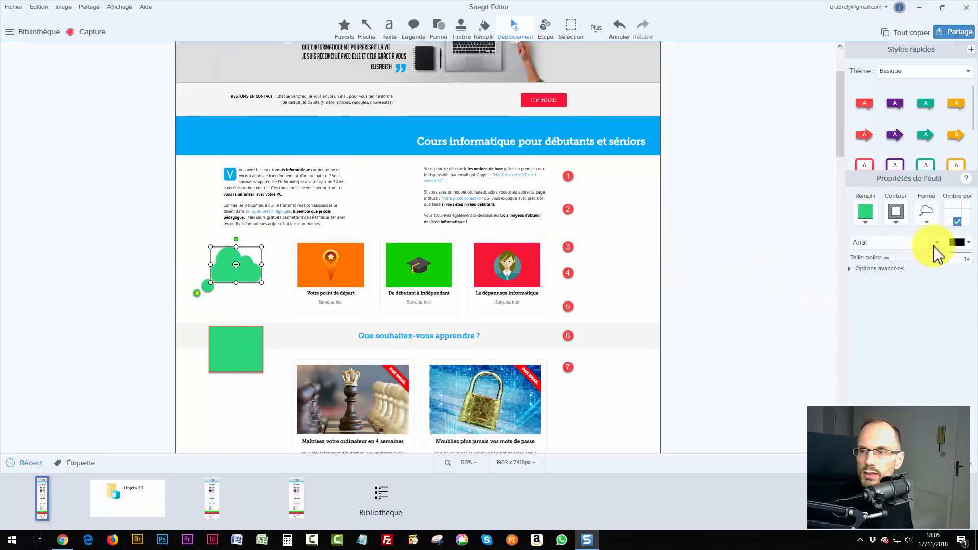
left_click(957, 222)
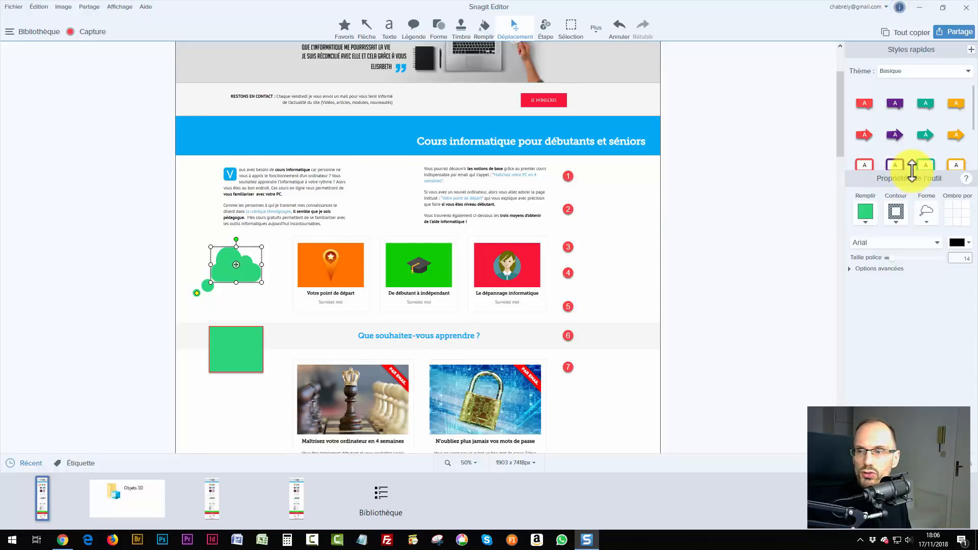
left_click_drag(912, 170, 911, 259)
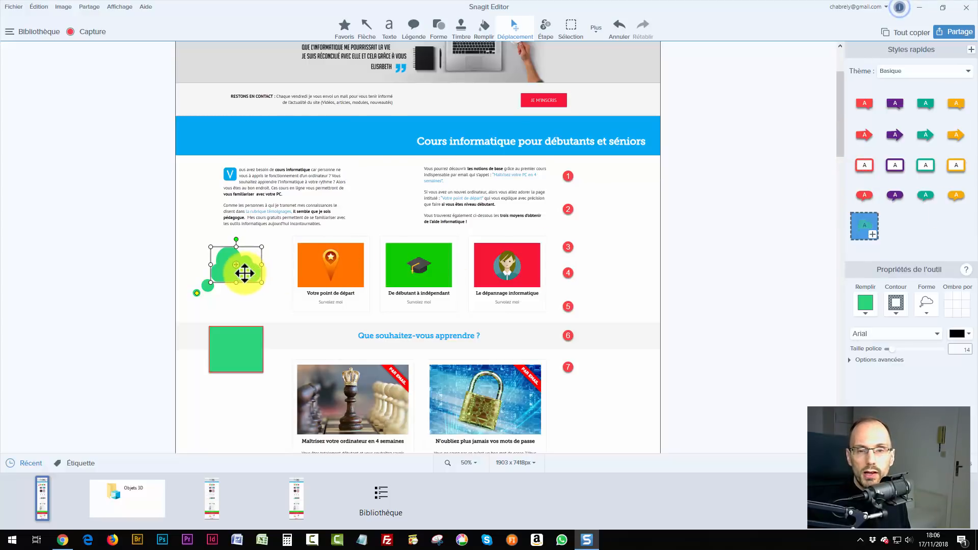
left_click_drag(245, 273, 249, 274)
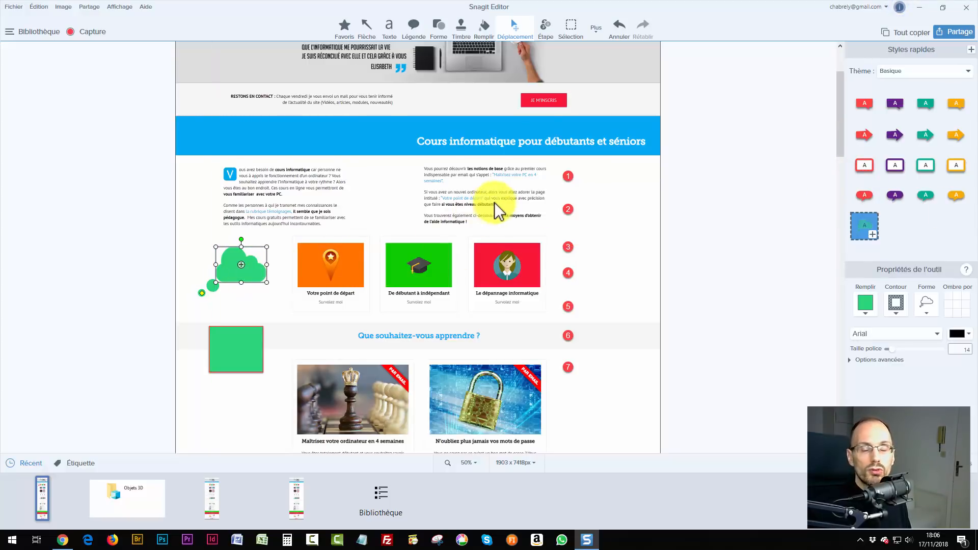
Restyle all seven step markers as purple circles numbered 1–7 using quick styles.
left_click(514, 27)
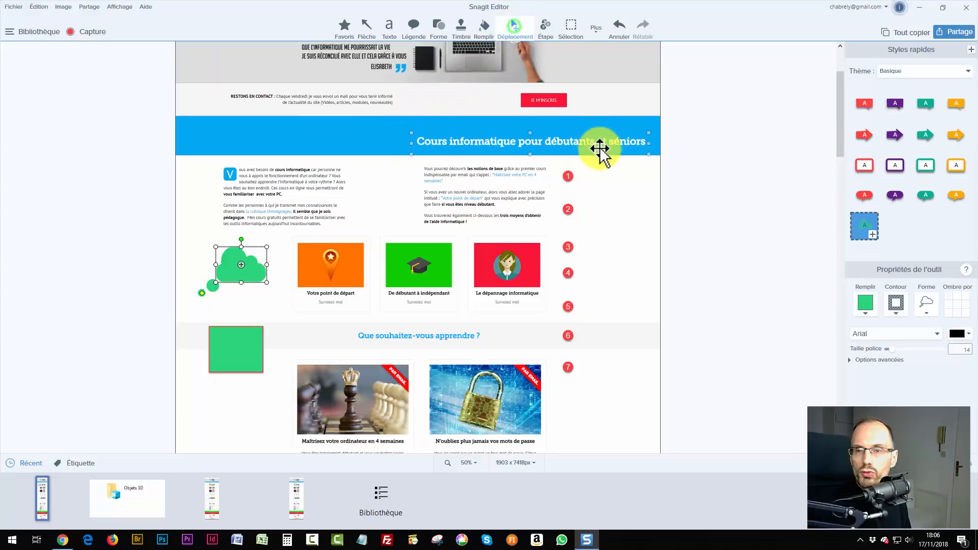
left_click_drag(591, 158, 536, 414)
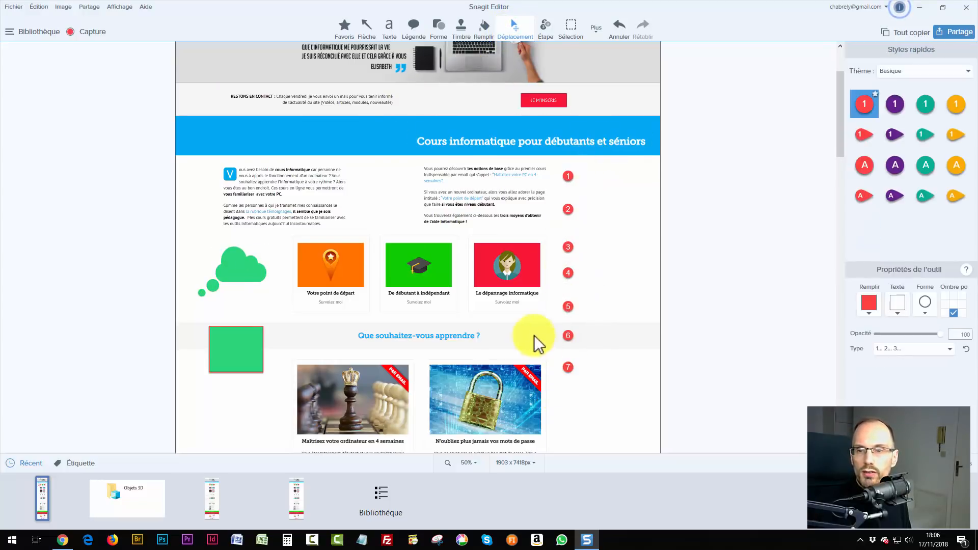
left_click_drag(534, 336, 633, 128)
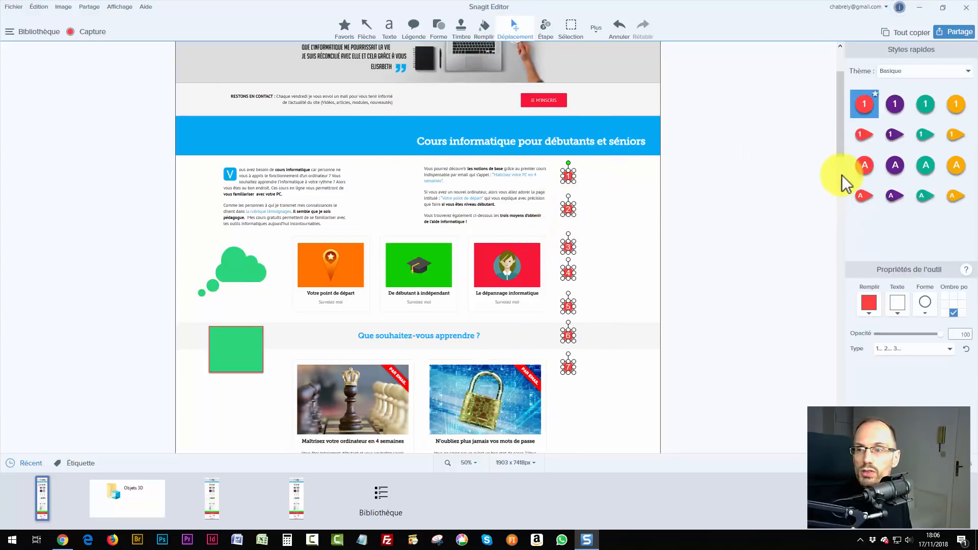
left_click(895, 166)
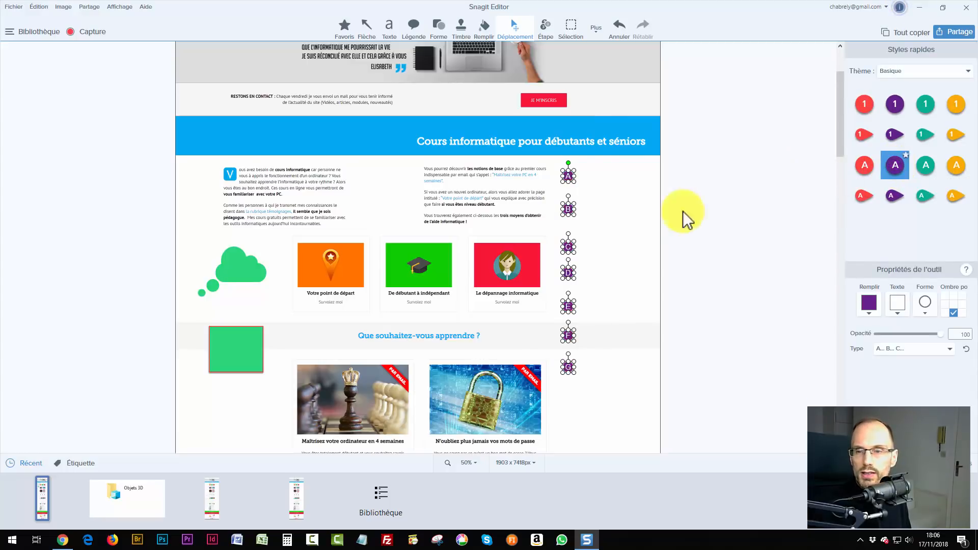
left_click(646, 224)
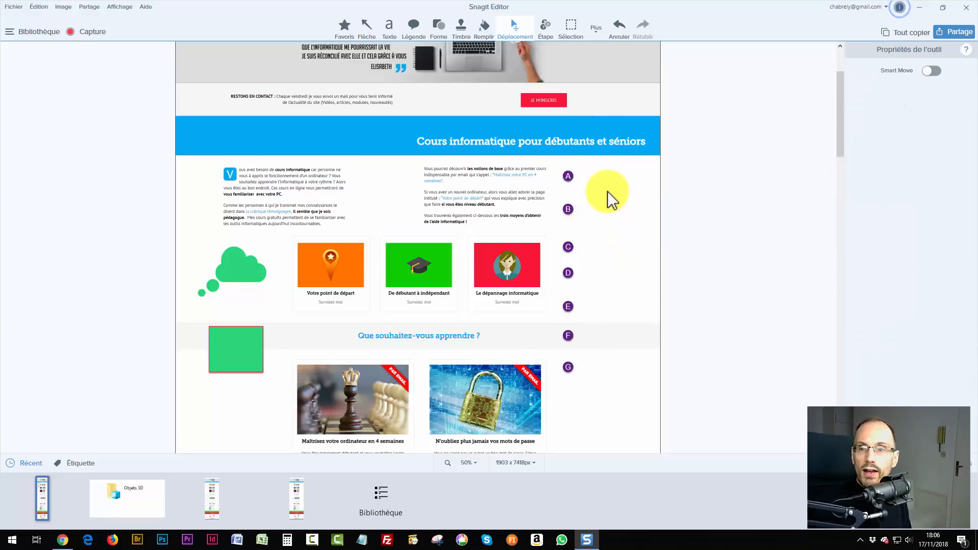
left_click_drag(596, 165, 559, 380)
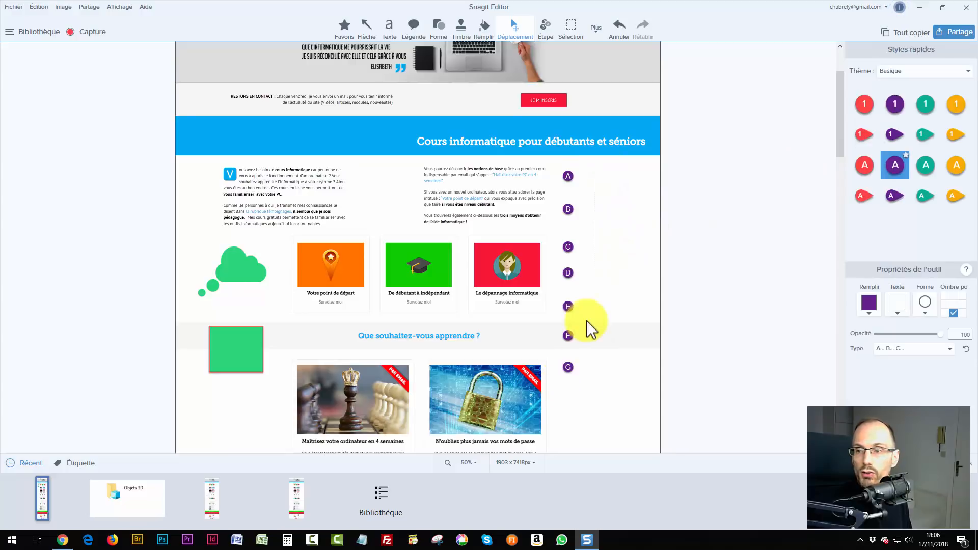
left_click(891, 103)
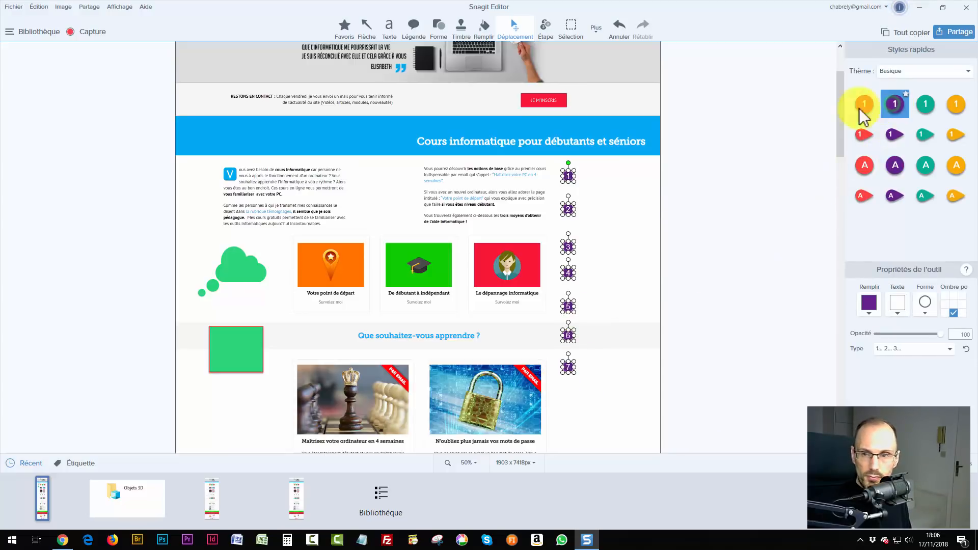
left_click(611, 244)
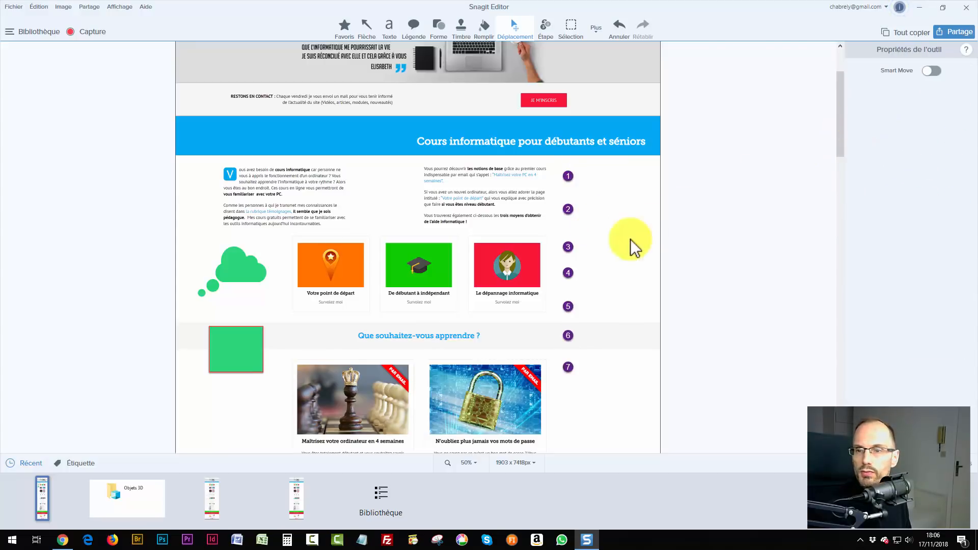
left_click(568, 208)
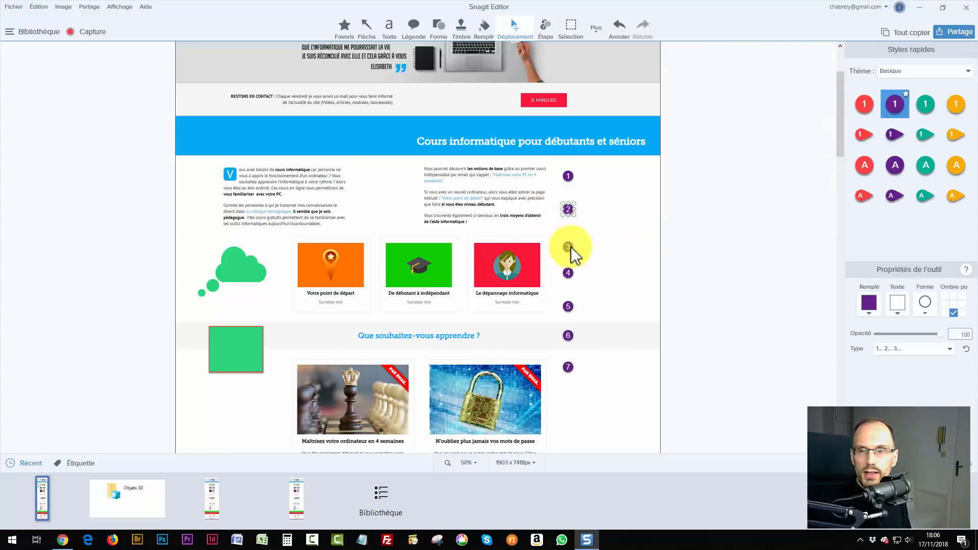
left_click(903, 72)
Start a new quick-style theme whose first style is coloured #00AAEF.
left_click(894, 96)
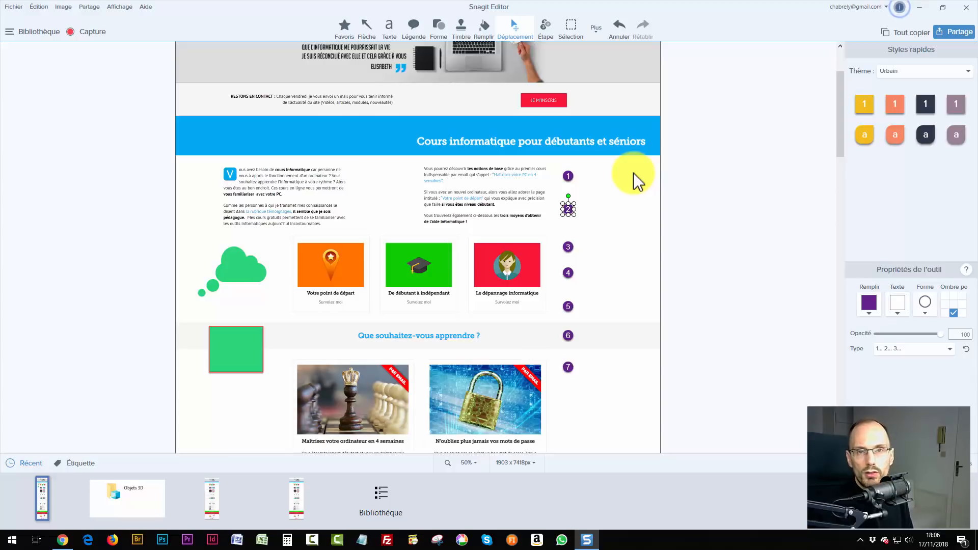
left_click(904, 73)
left_click(907, 109)
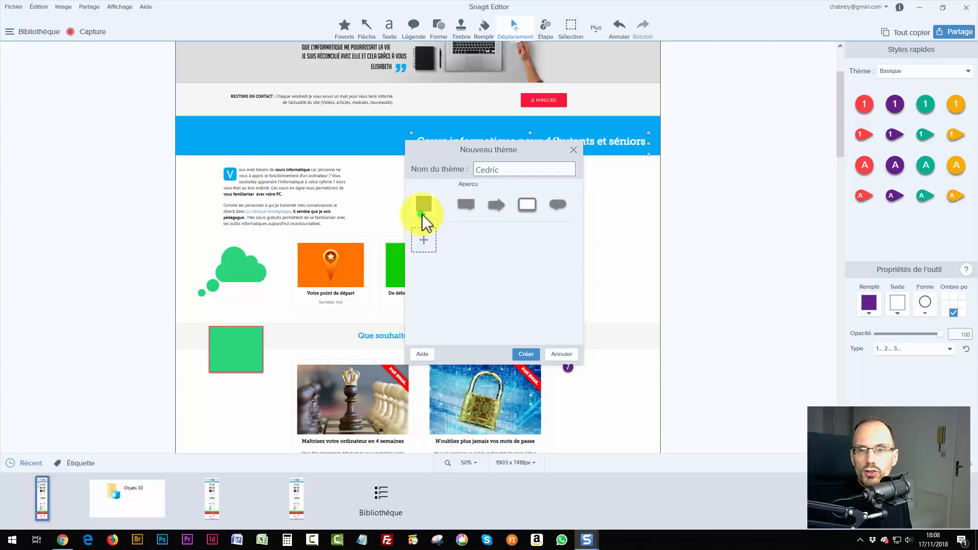
left_click(425, 217)
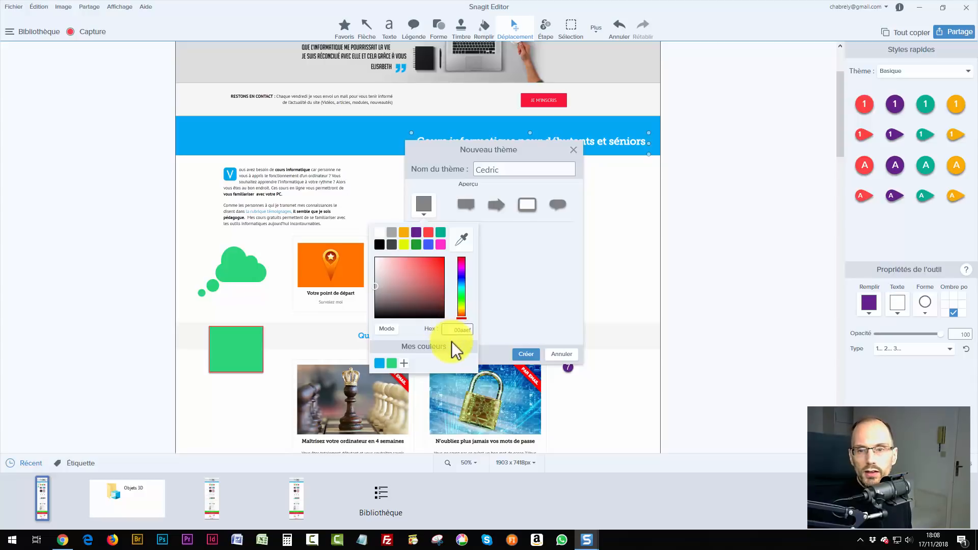
key("Return")
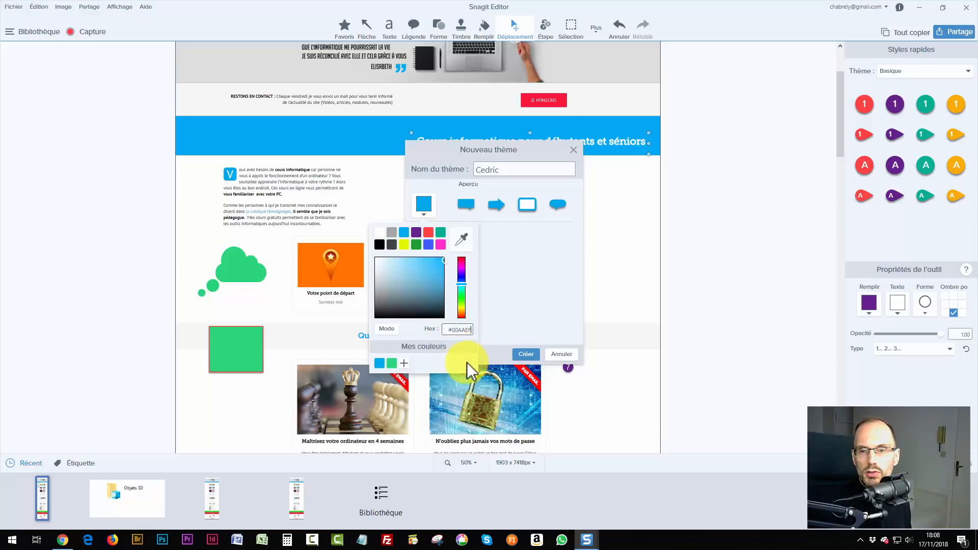
left_click(515, 302)
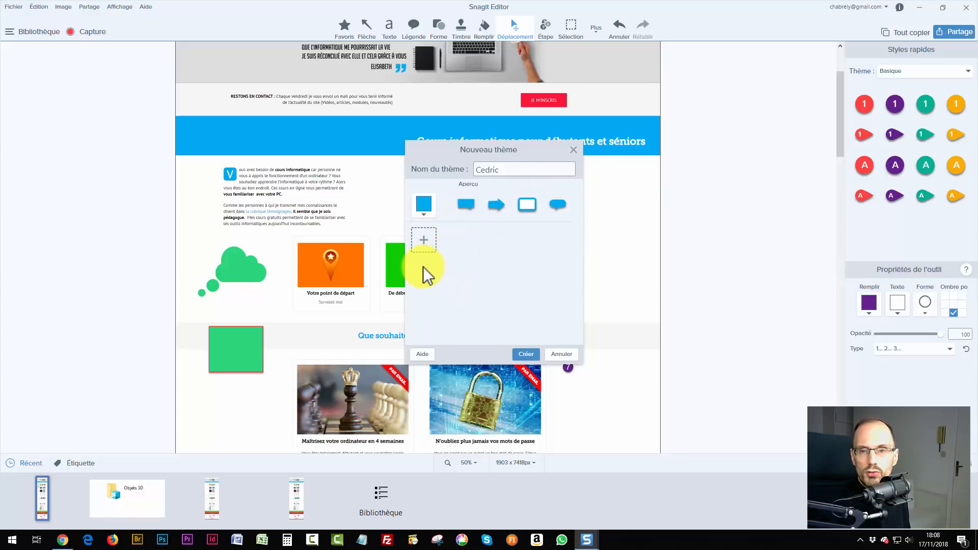
Add a second cyan style row to the theme and create it.
left_click(423, 241)
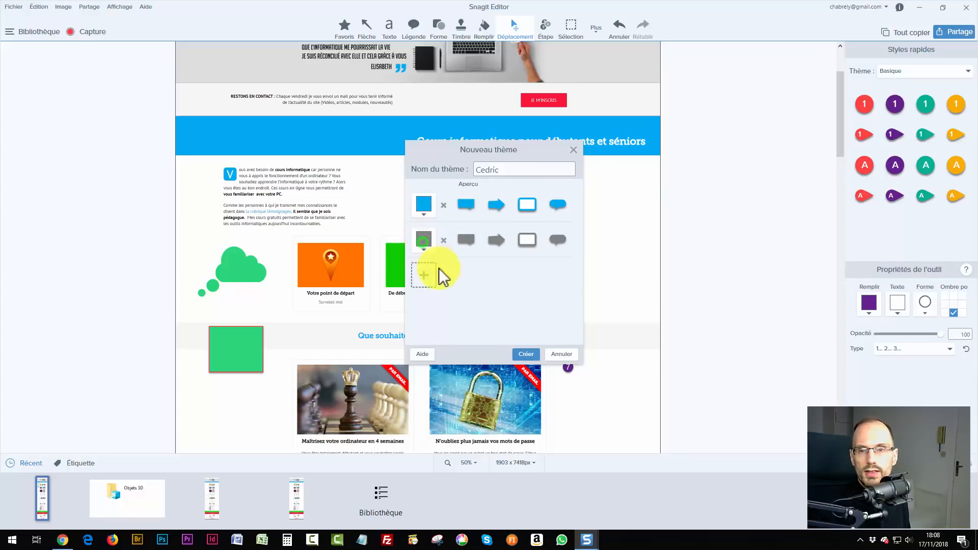
left_click(425, 239)
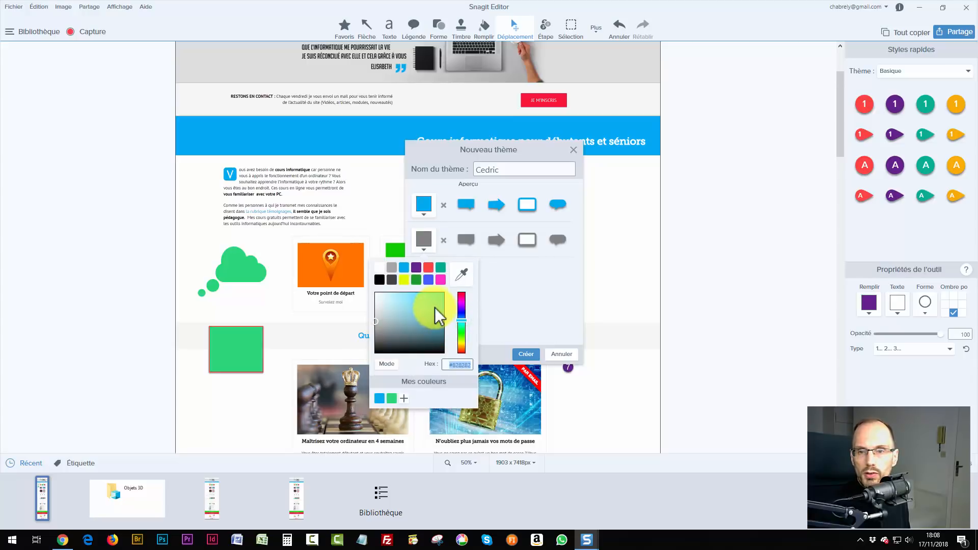
left_click_drag(436, 310, 463, 278)
left_click(518, 285)
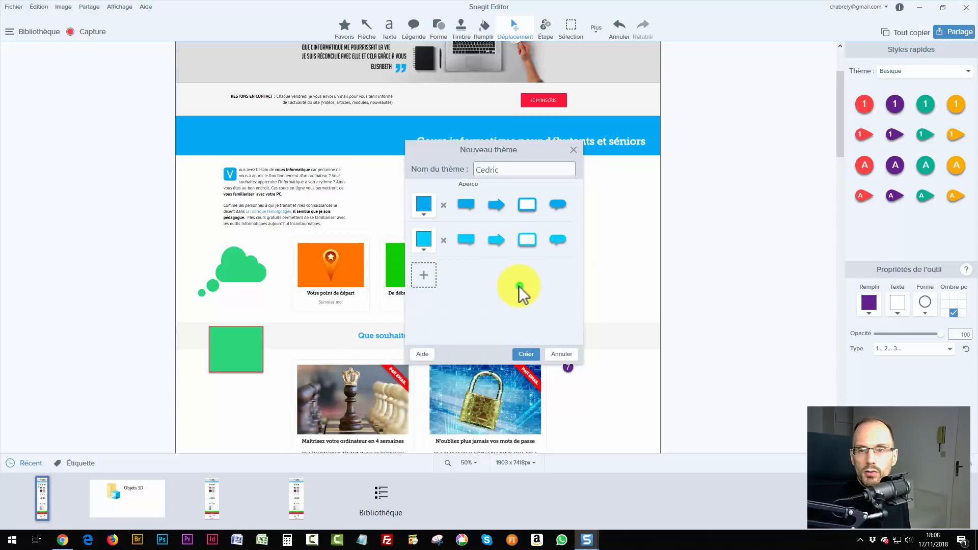
left_click(528, 352)
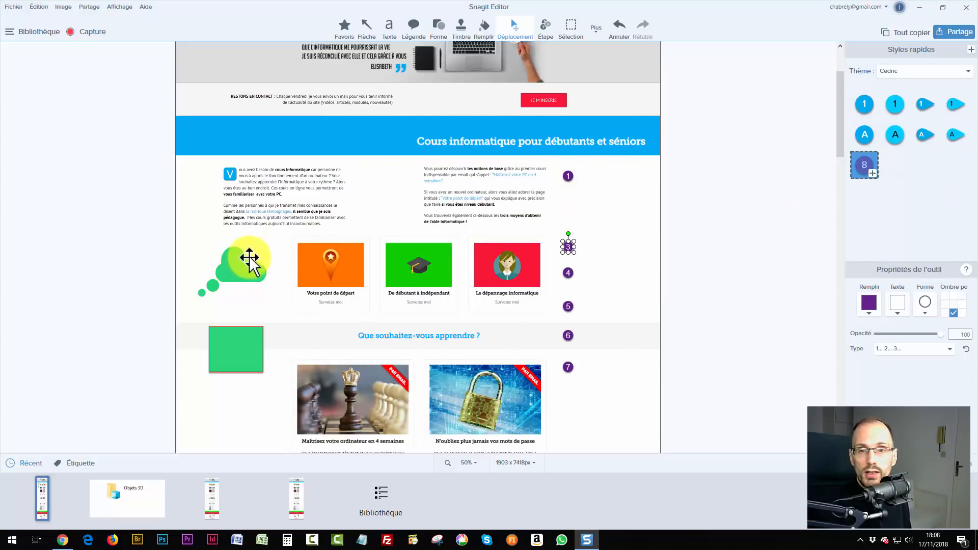
Apply the new theme's blue speech-bubble quick style to the green cloud.
left_click(242, 275)
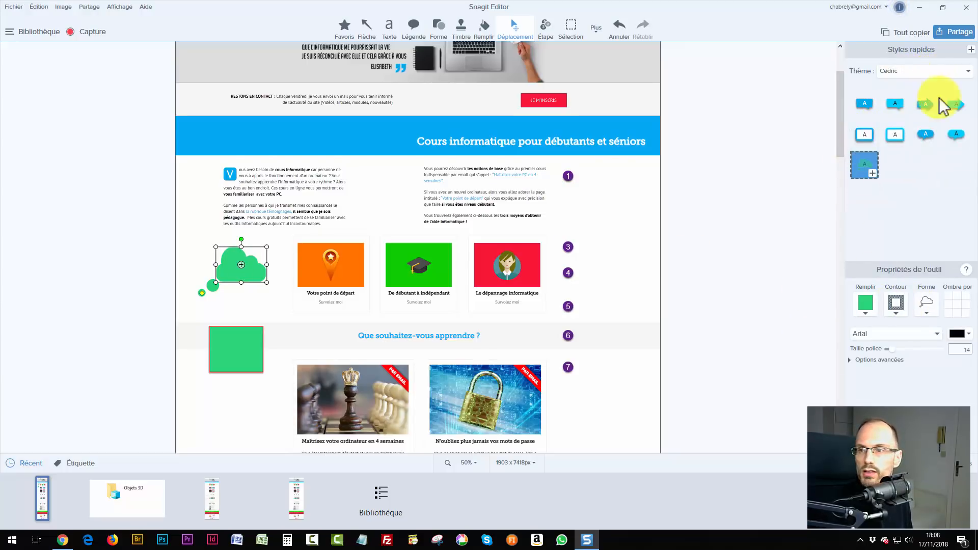
left_click(924, 134)
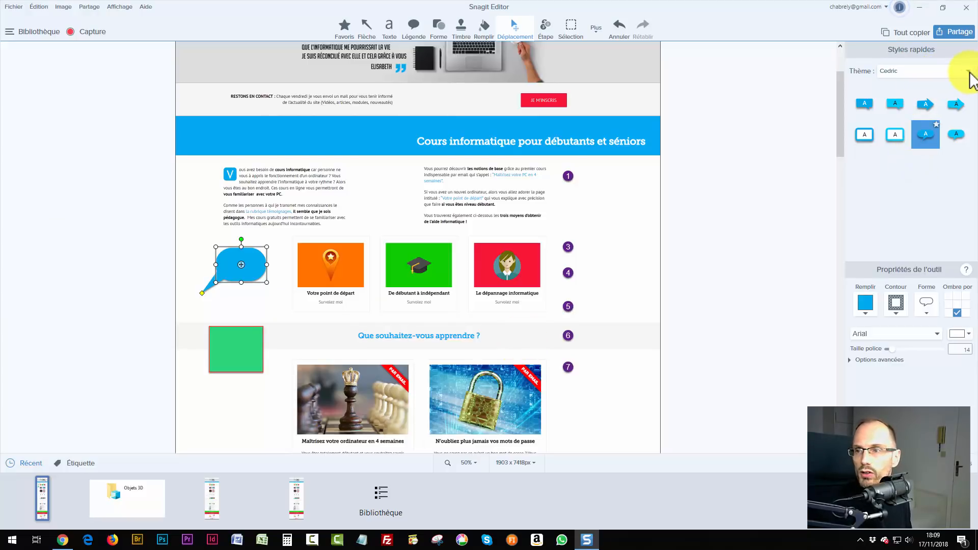
left_click(968, 71)
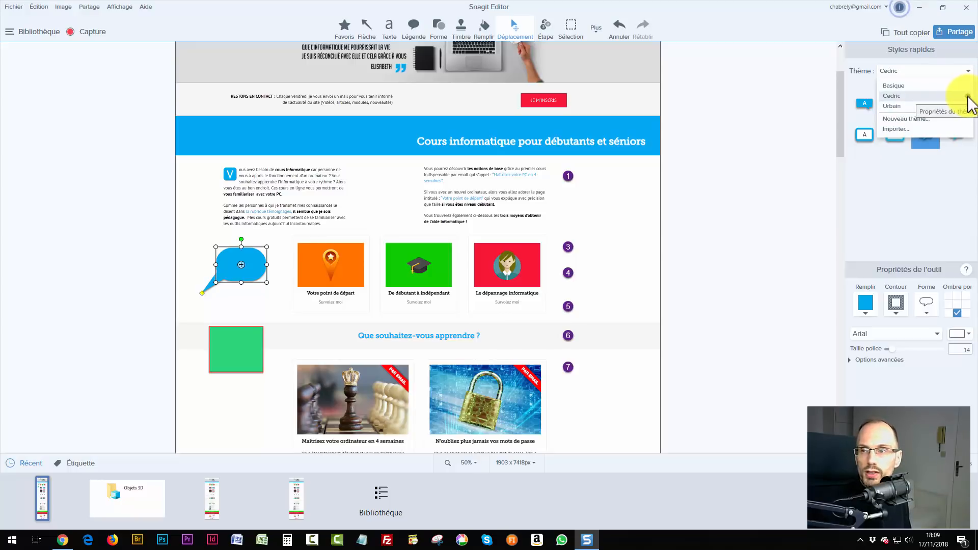
Add a third dark-blue #1862A0 style row to the custom theme, save, and confirm overwriting styles.
left_click(968, 96)
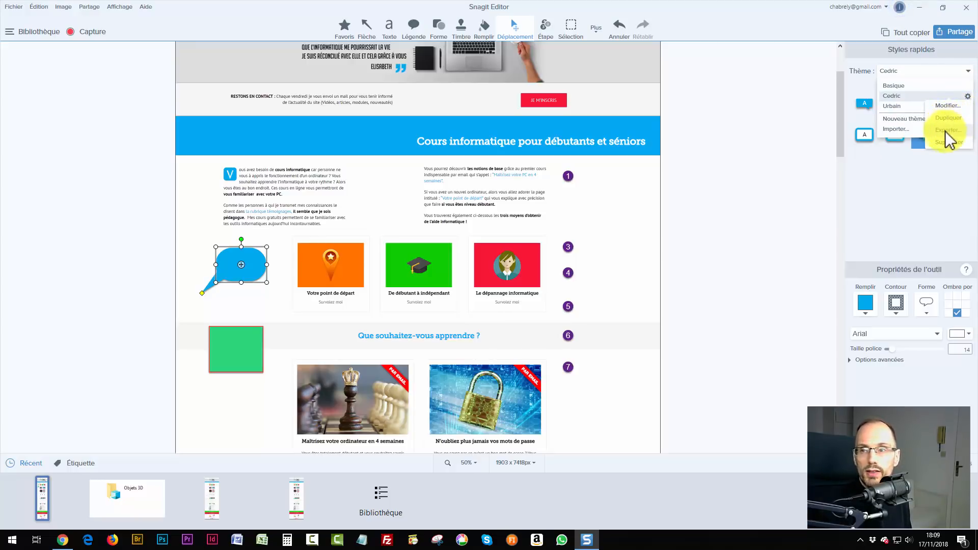
left_click(946, 105)
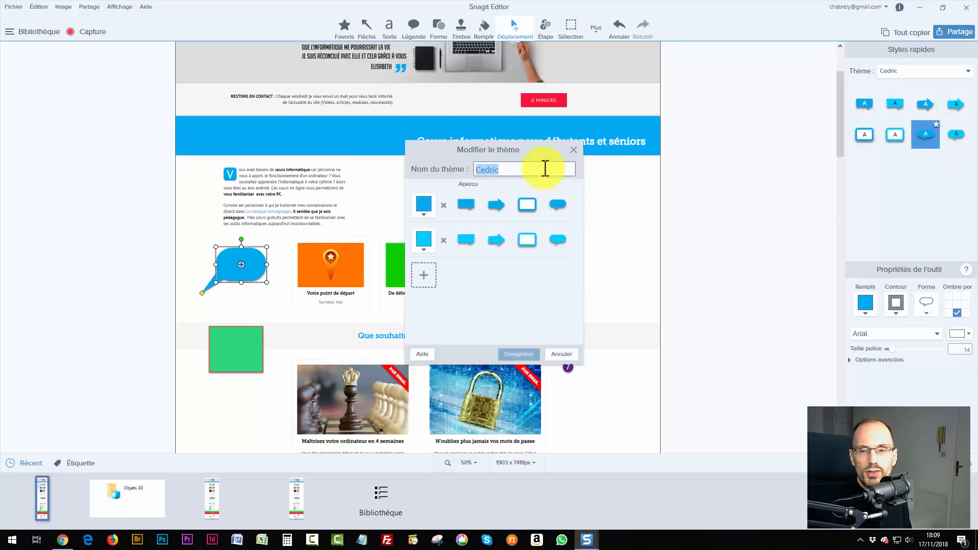
left_click(425, 272)
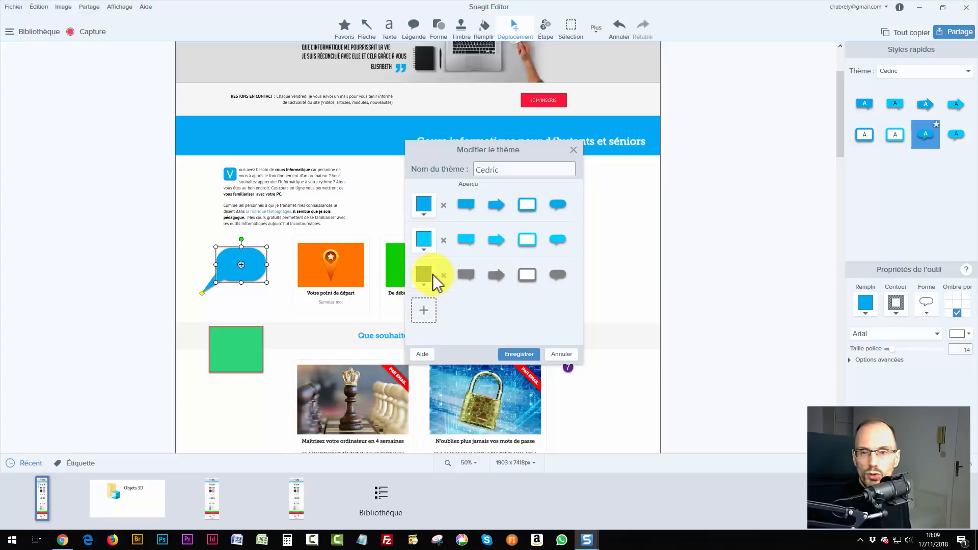
left_click(424, 273)
left_click(461, 353)
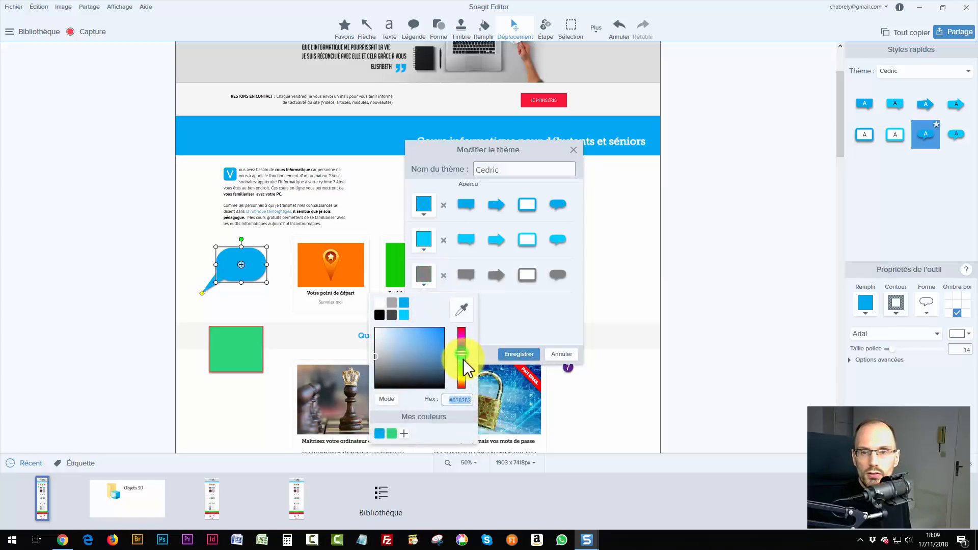
left_click(434, 350)
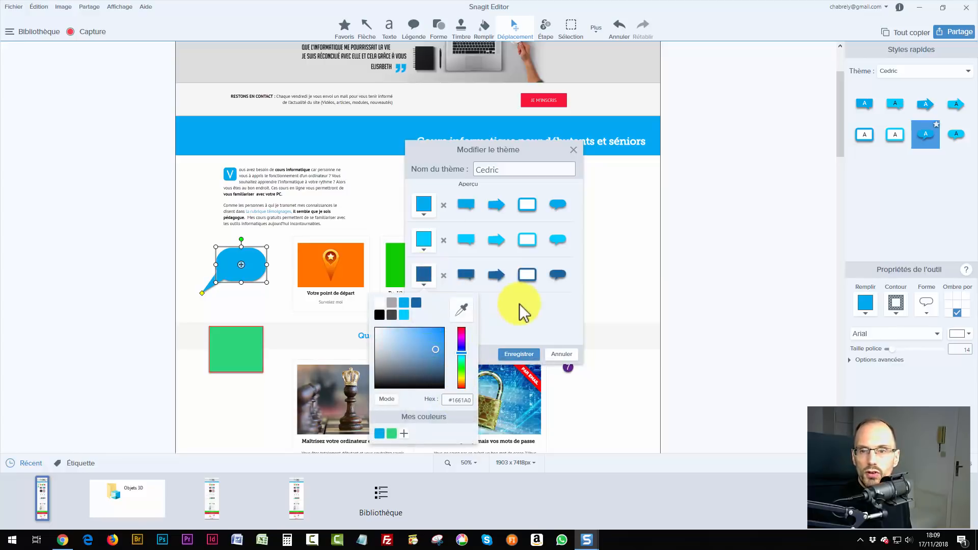
left_click(505, 316)
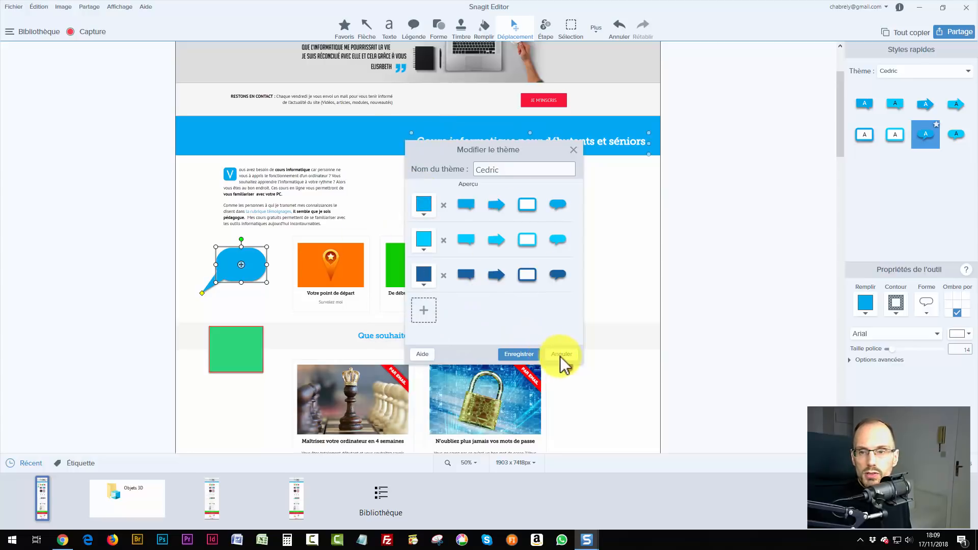
left_click(514, 359)
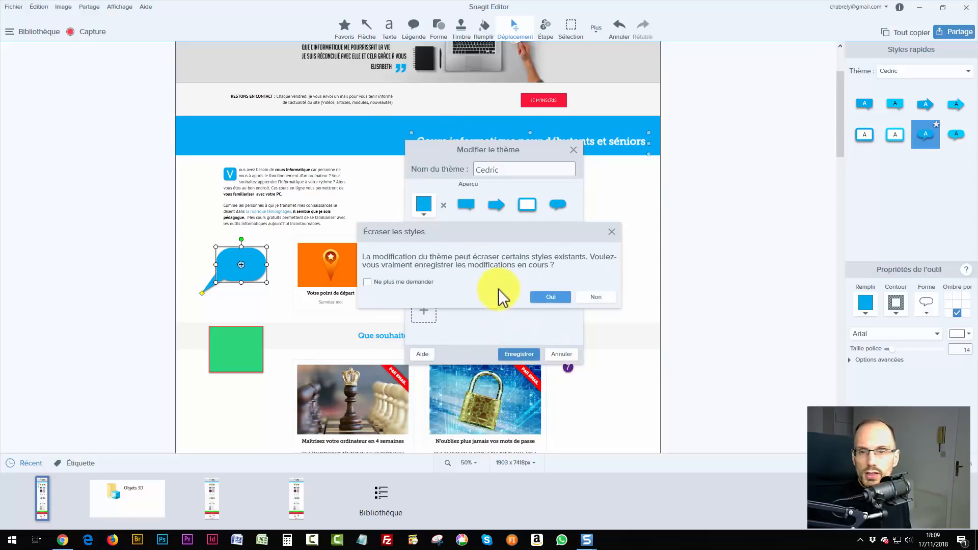
left_click(550, 296)
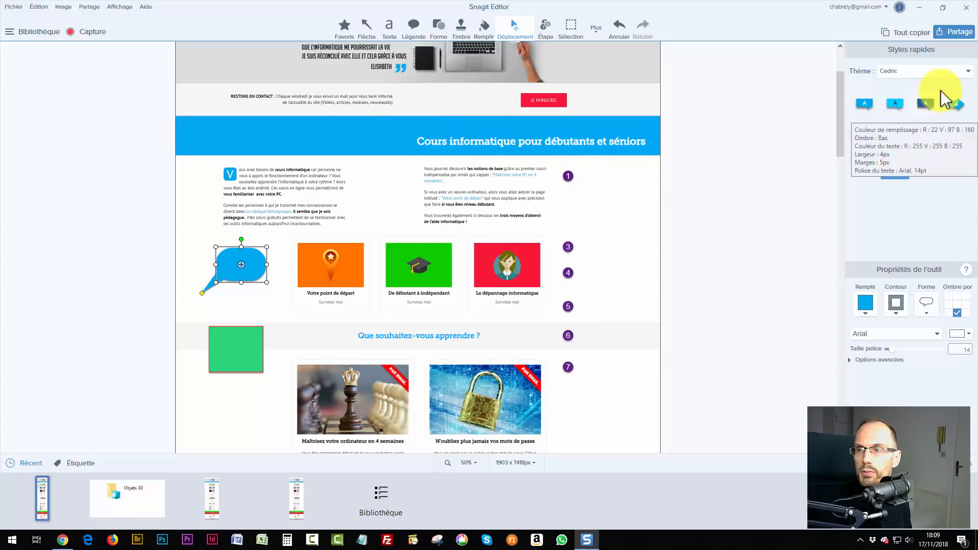
Give all seven step markers the custom theme's cyan circle quick style.
left_click(953, 74)
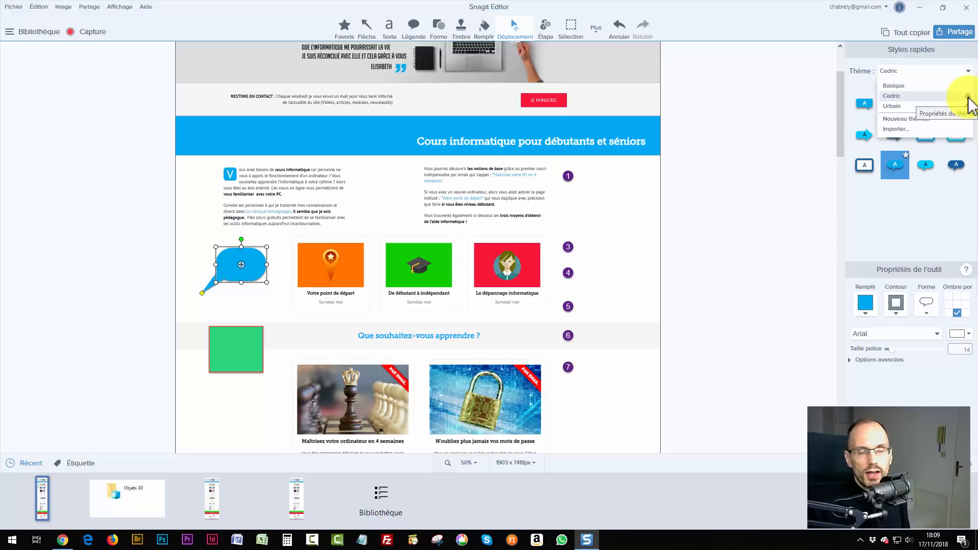
left_click(797, 135)
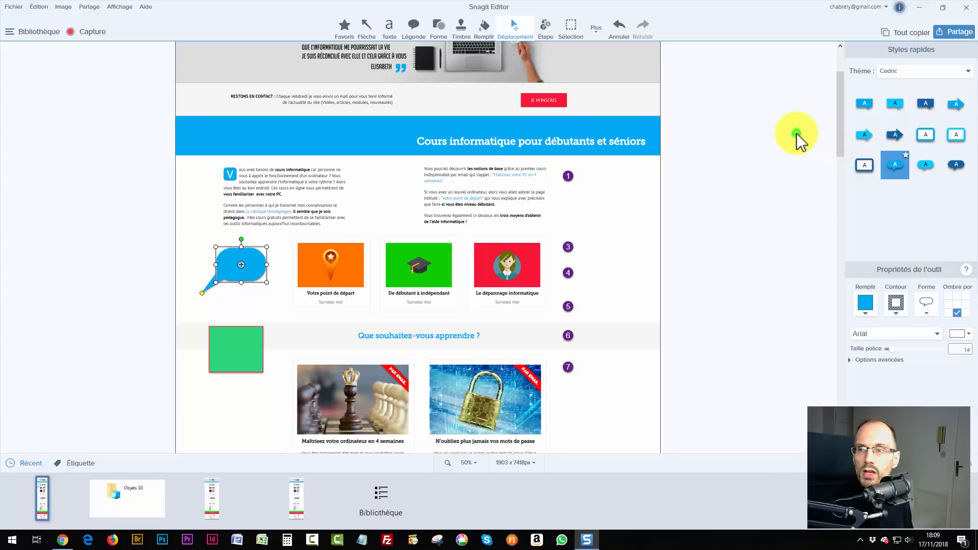
left_click(518, 29)
left_click_drag(584, 153, 560, 394)
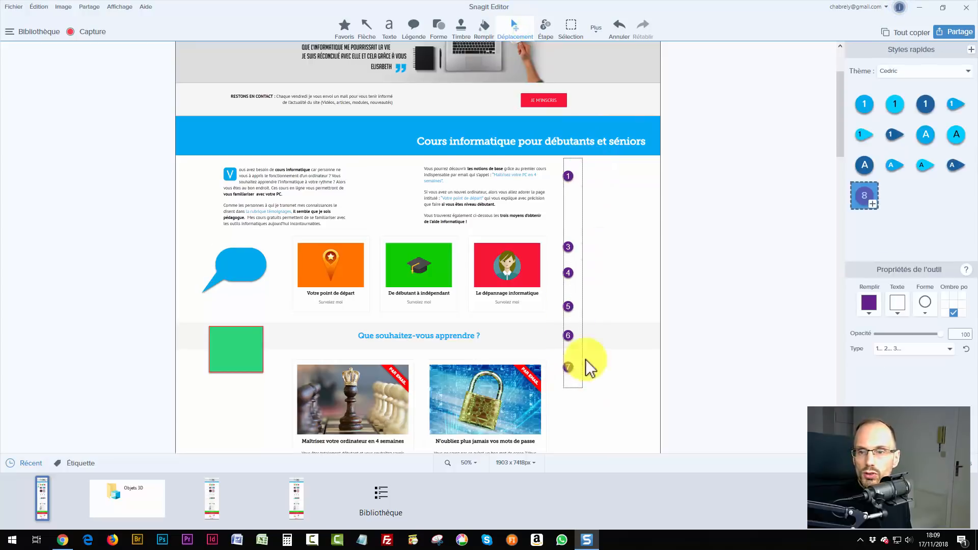
left_click(897, 107)
left_click(687, 250)
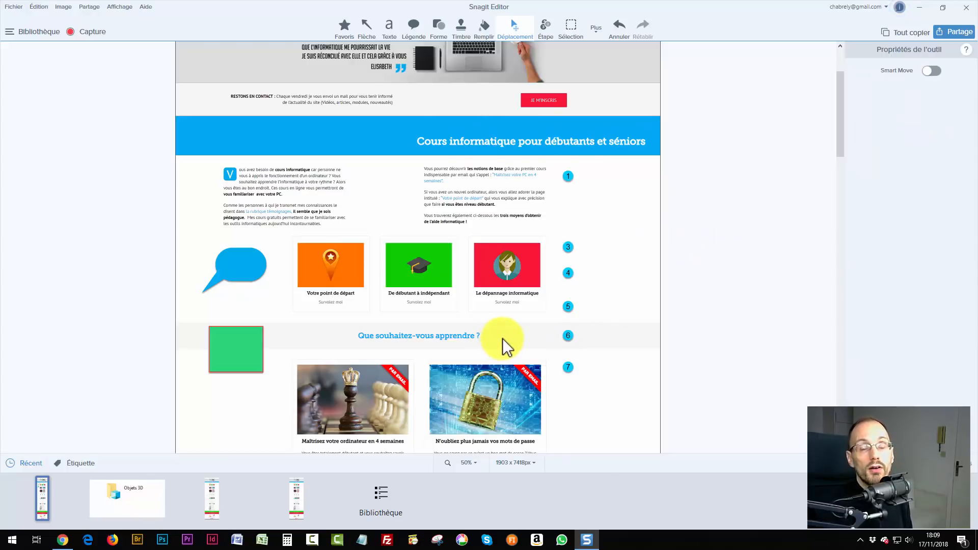
Make step marker 1's number white and save that look as a new quick style.
left_click(567, 177)
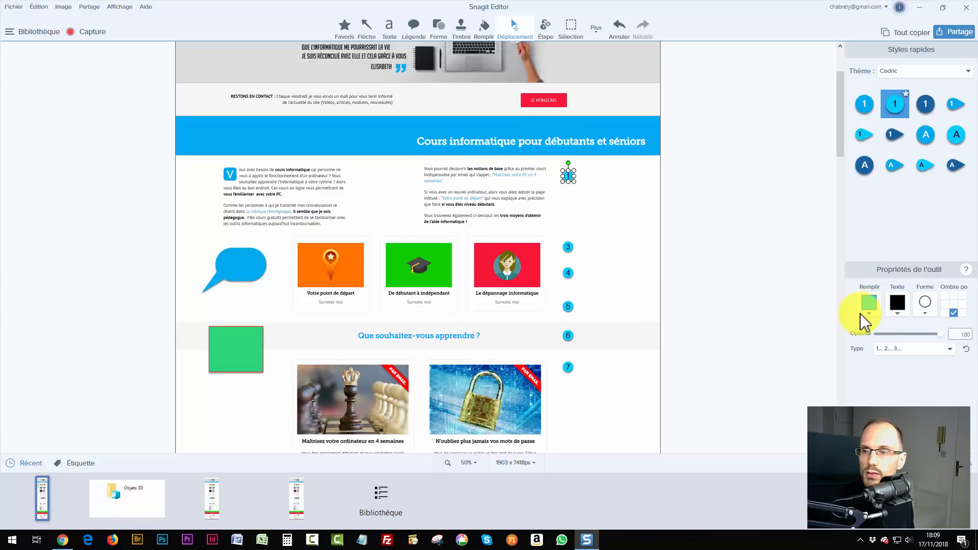
left_click(896, 306)
left_click(853, 333)
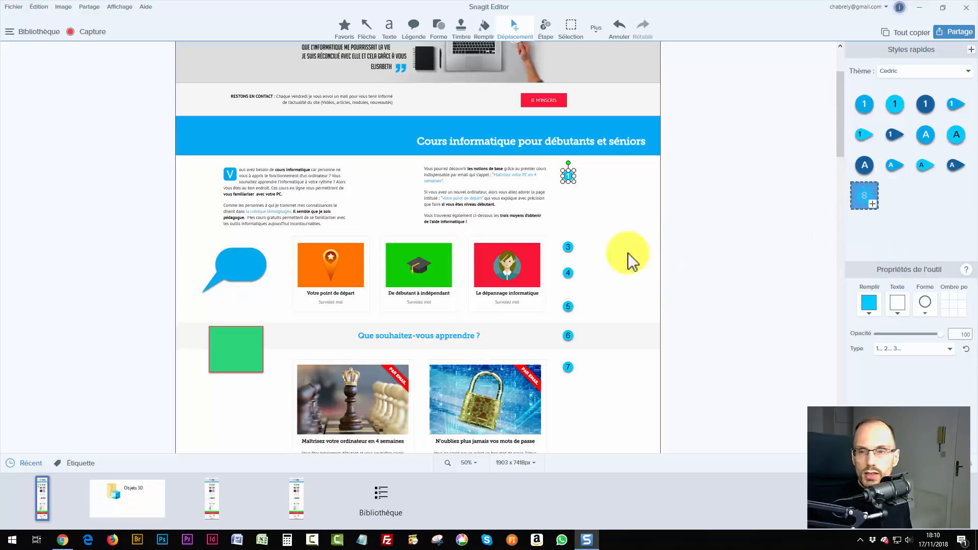
left_click(873, 204)
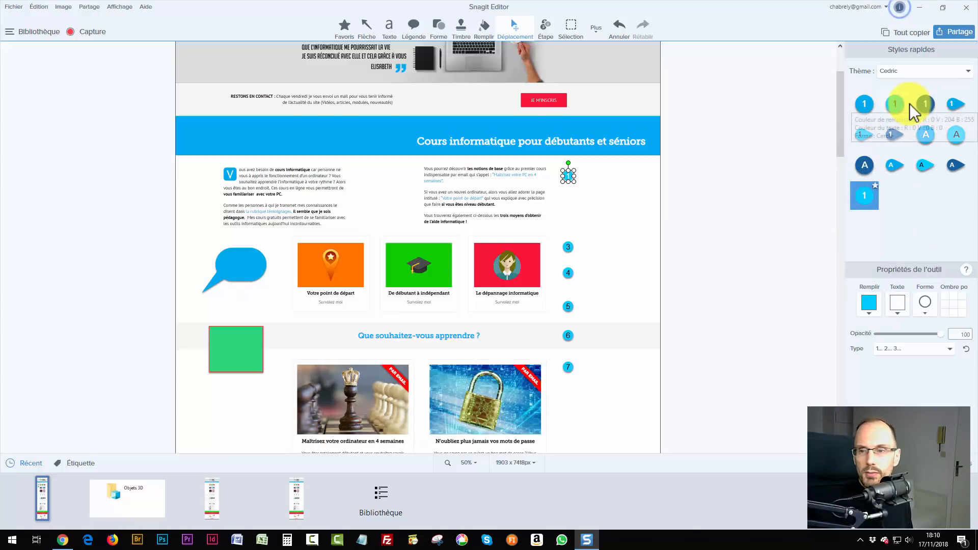
left_click(513, 25)
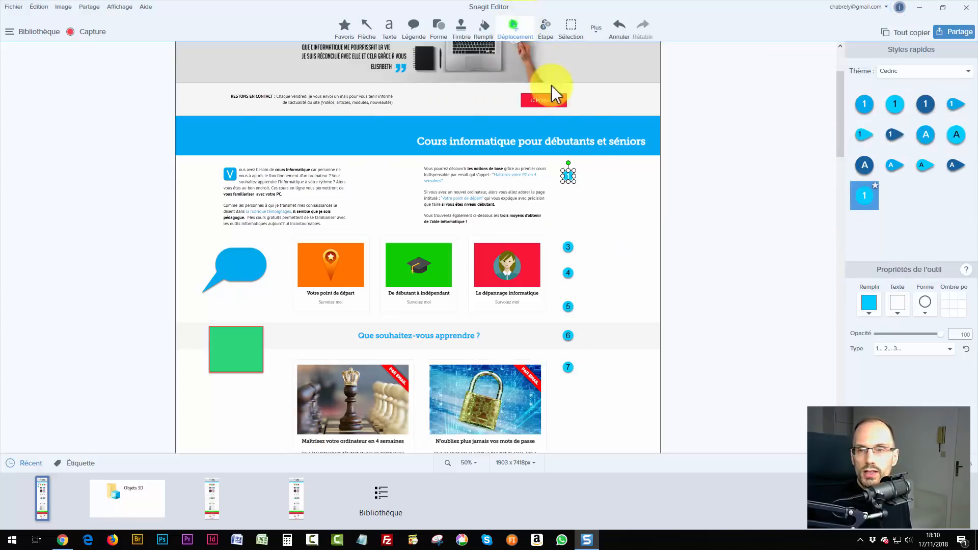
left_click_drag(591, 168, 560, 381)
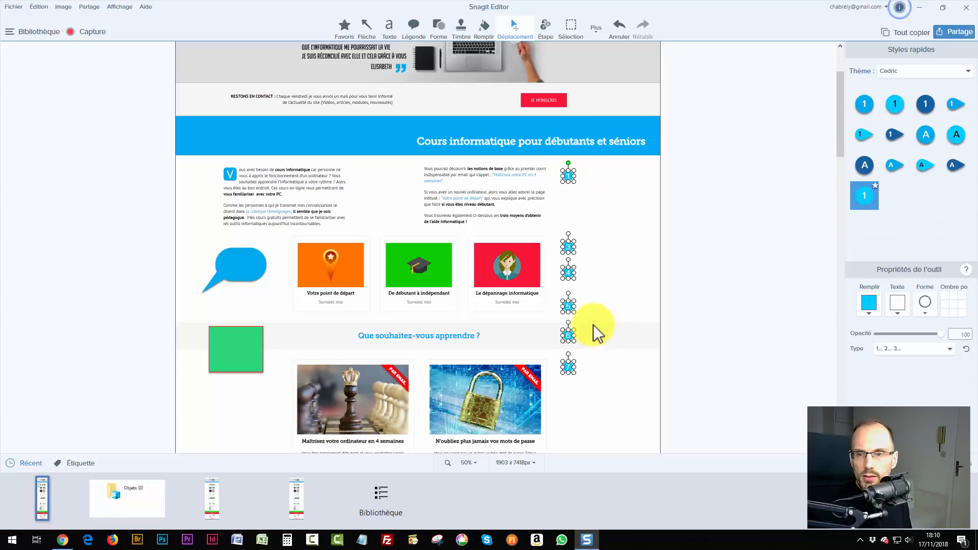
left_click(604, 224)
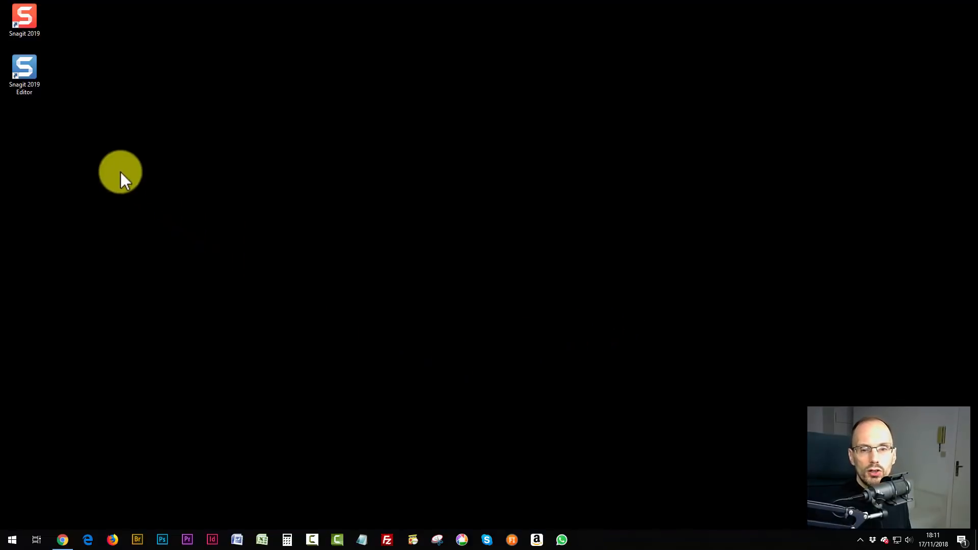
Reopen the Snagit Editor and select step marker 3 and the blue speech-bubble callout.
double_click(38, 69)
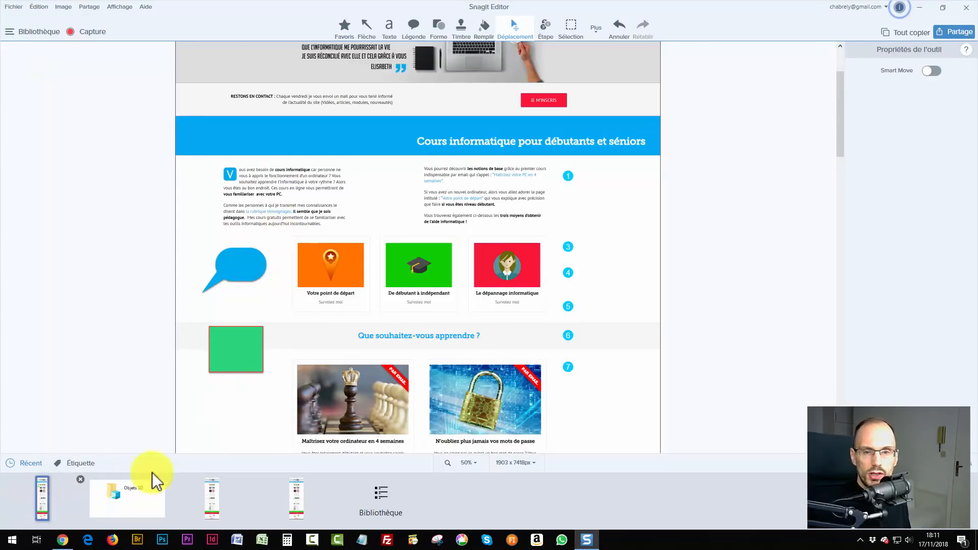
left_click(568, 246)
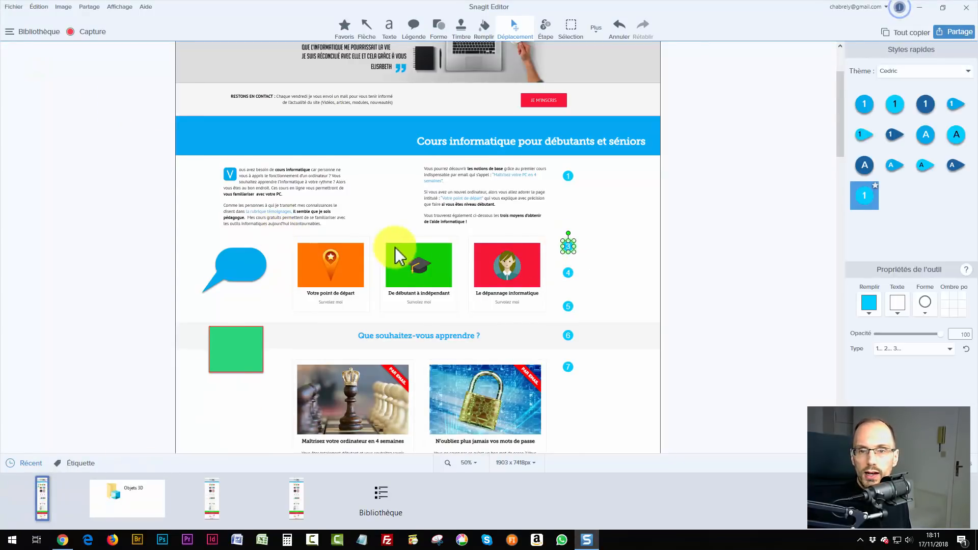
left_click(232, 267)
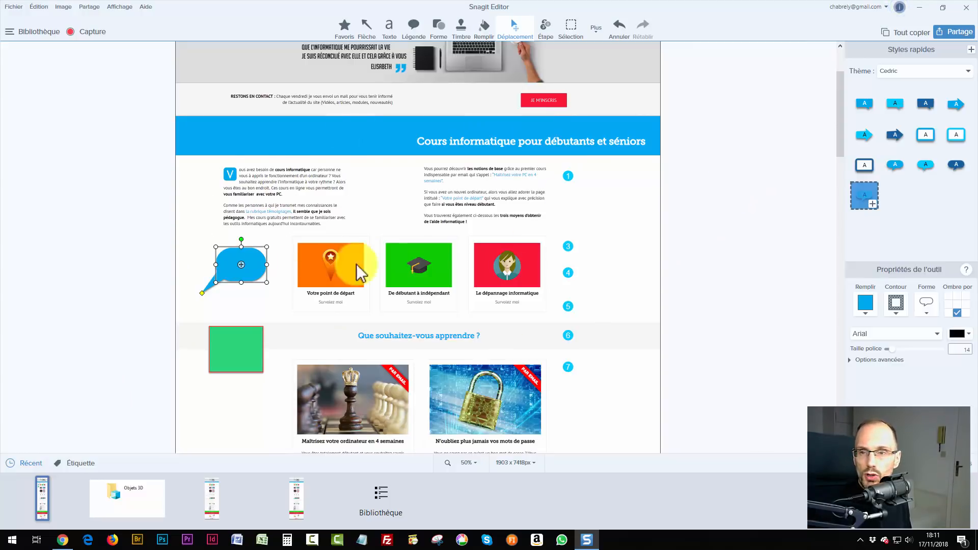
left_click(956, 32)
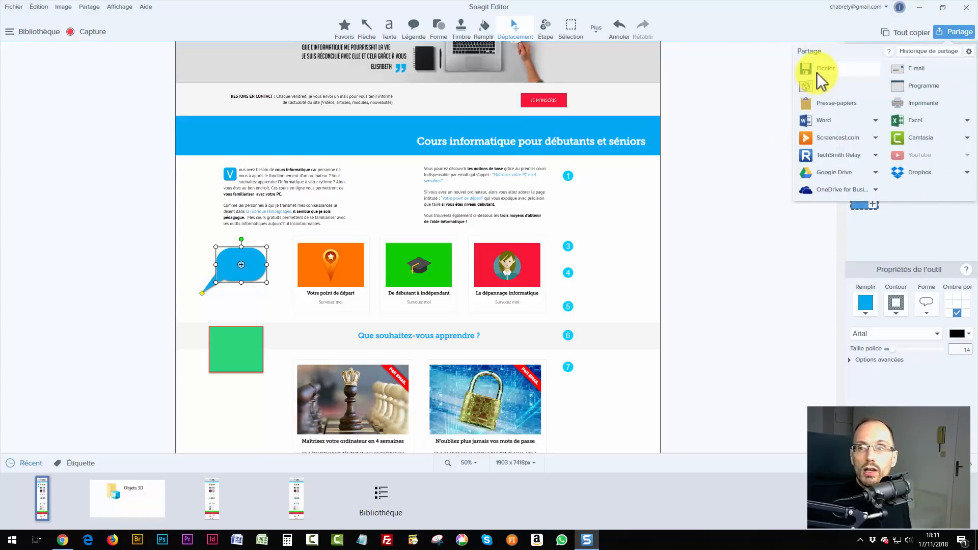
Save the annotated capture to the Bureau as toto.png, then minimize the editor.
left_click(832, 70)
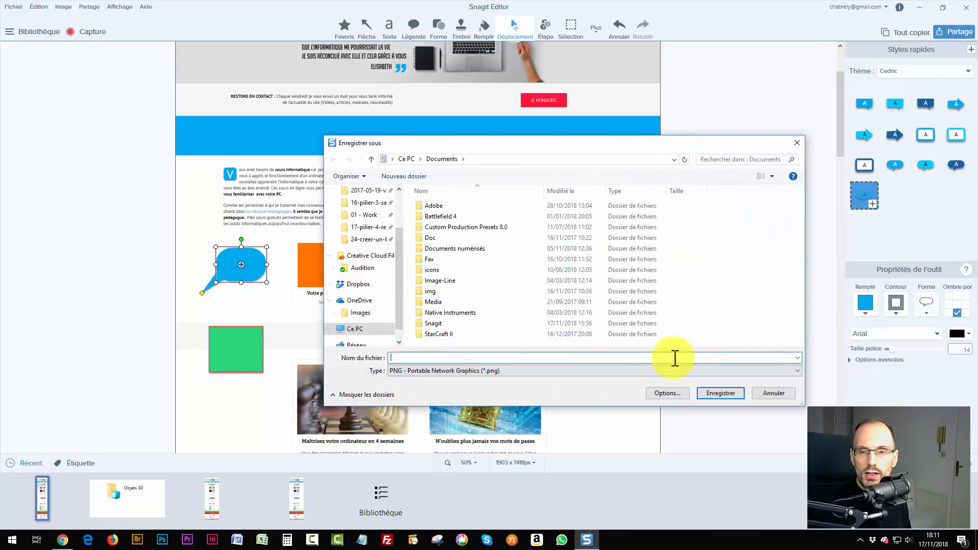
scroll(360, 203, "up", 2)
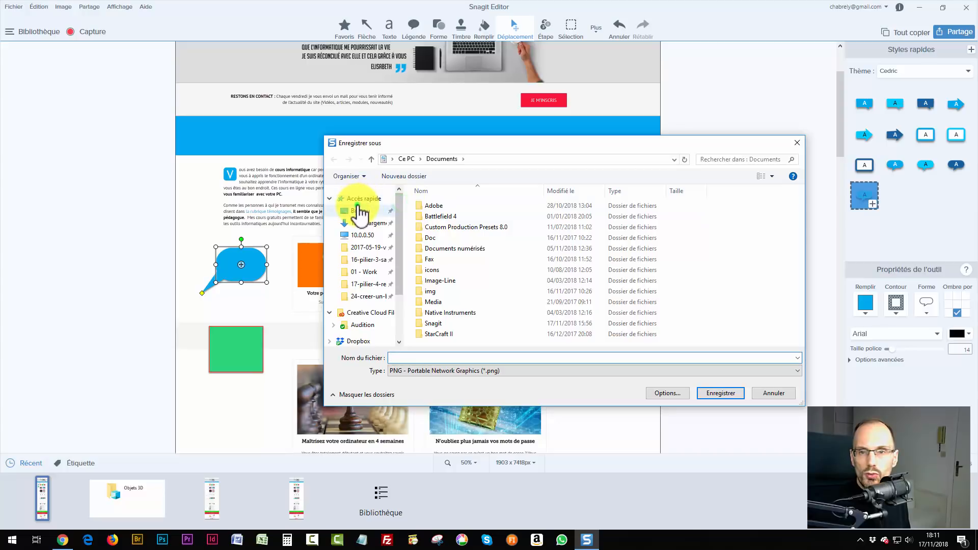
left_click(360, 210)
left_click(455, 370)
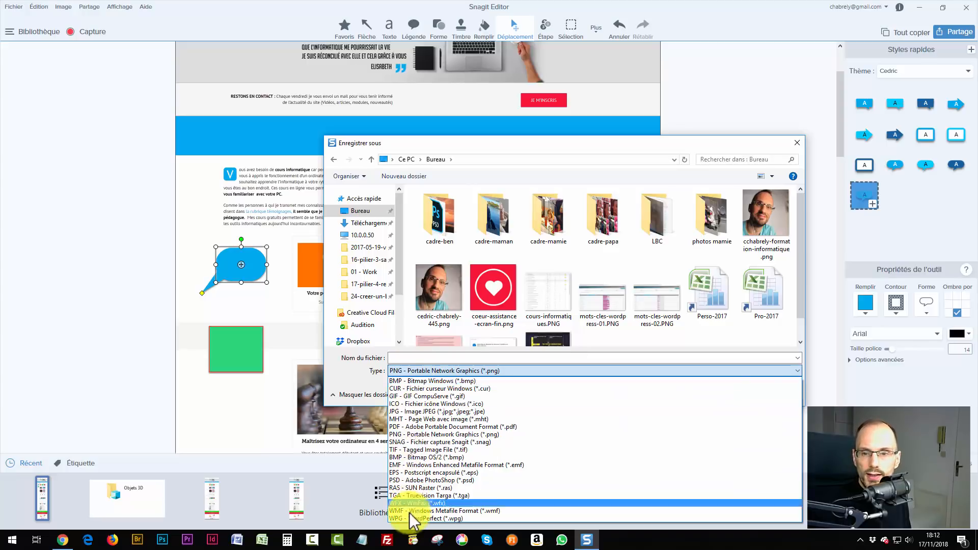
left_click(364, 387)
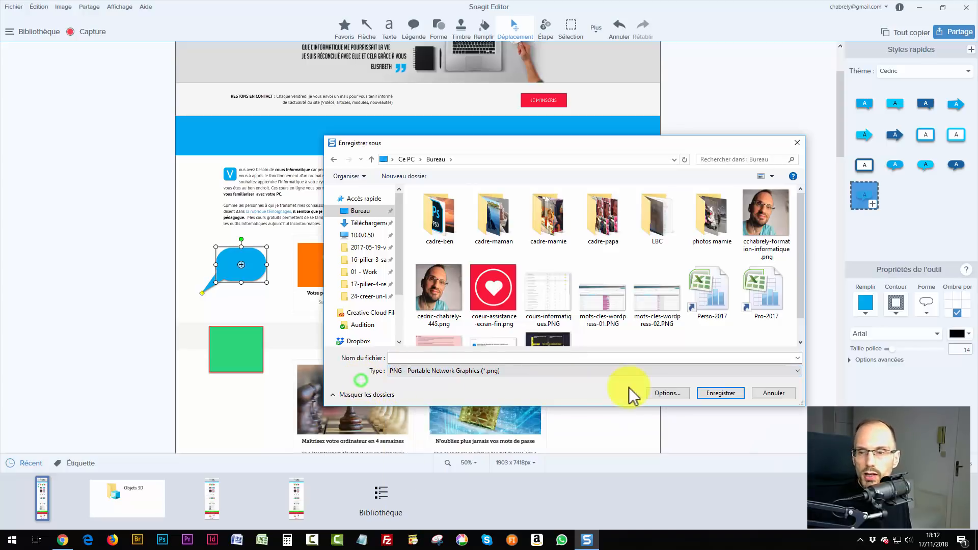
left_click(441, 358)
type("toto")
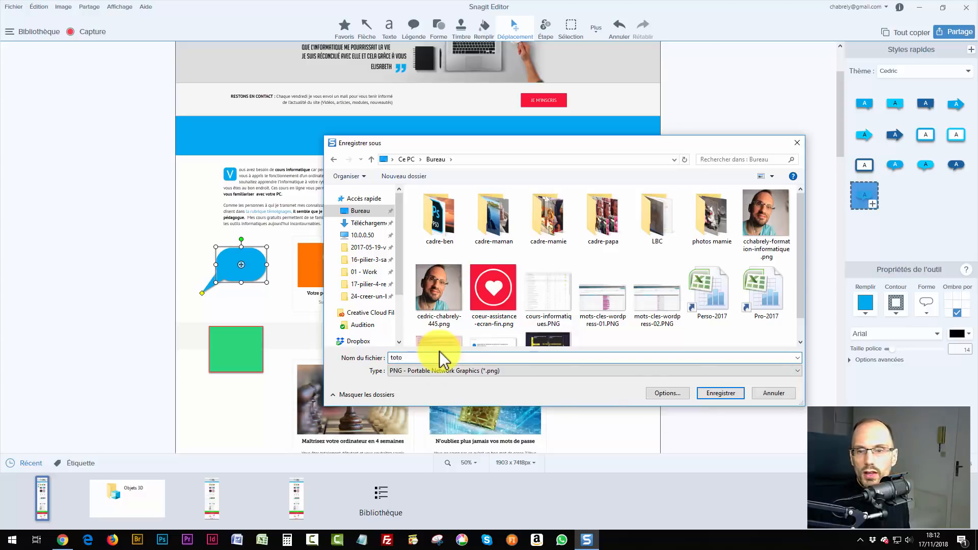
left_click(721, 393)
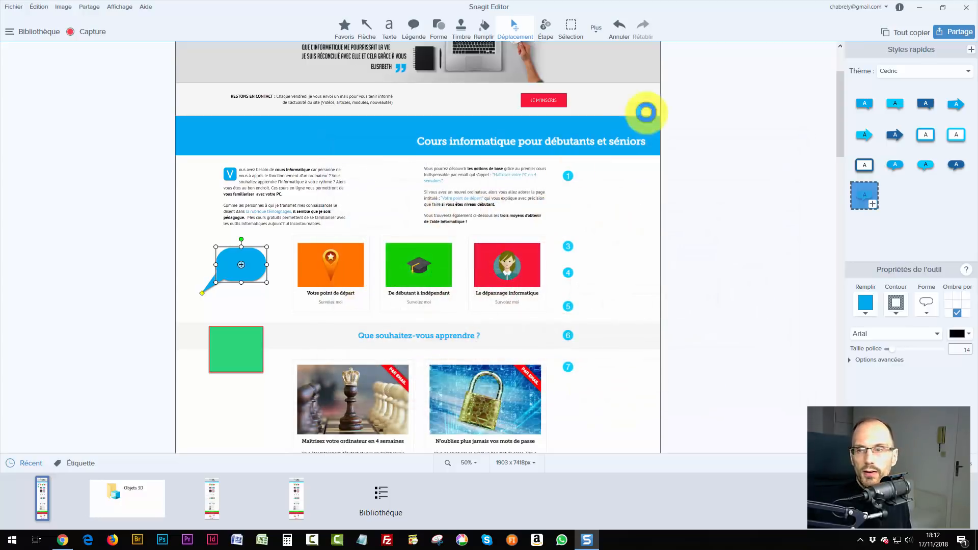
left_click(920, 8)
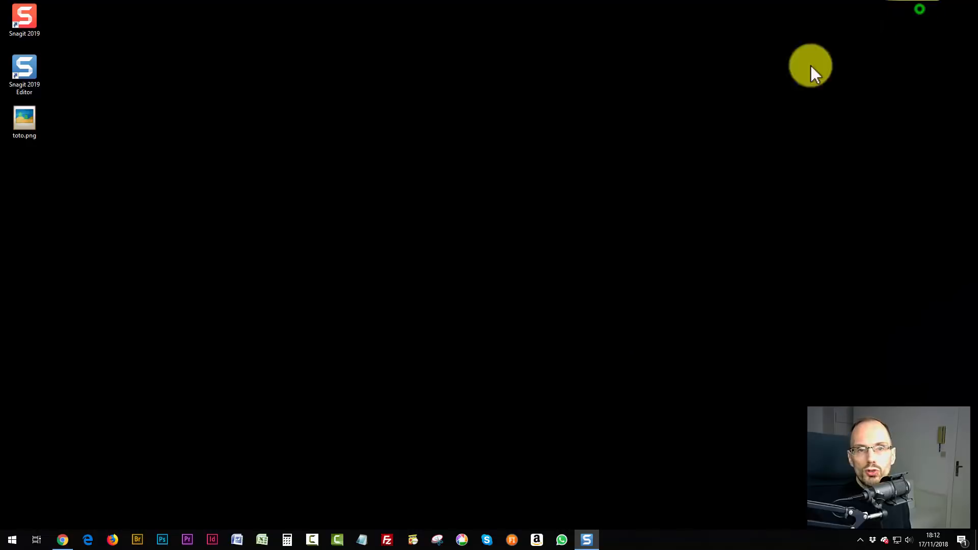
Open toto.png in the photo viewer to check it, close it, and return to Snagit.
double_click(22, 117)
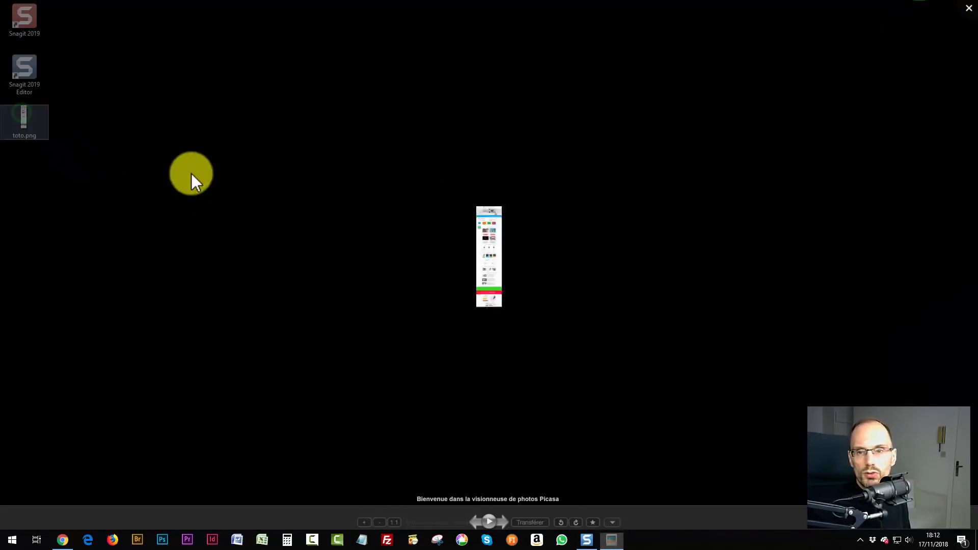
scroll(508, 152, "up", 5)
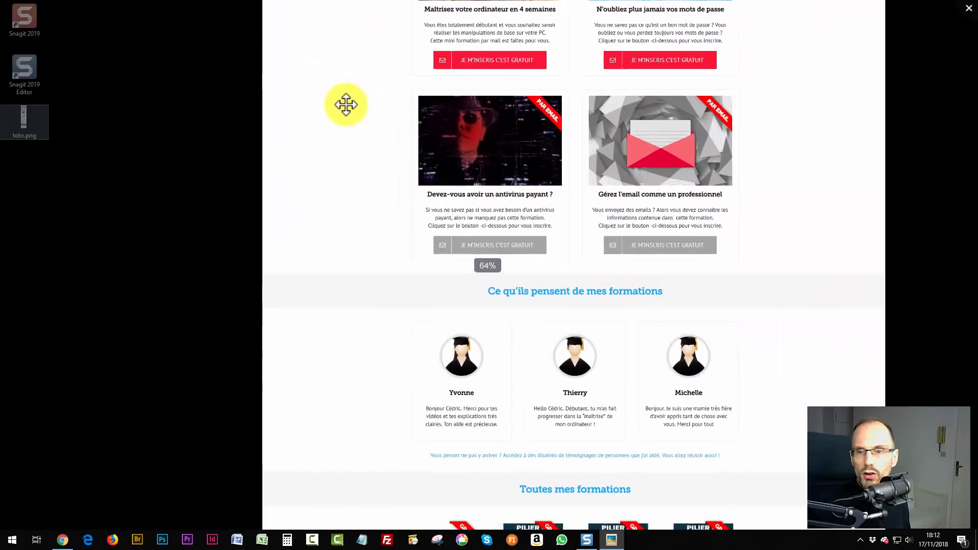
left_click_drag(345, 155, 231, 483)
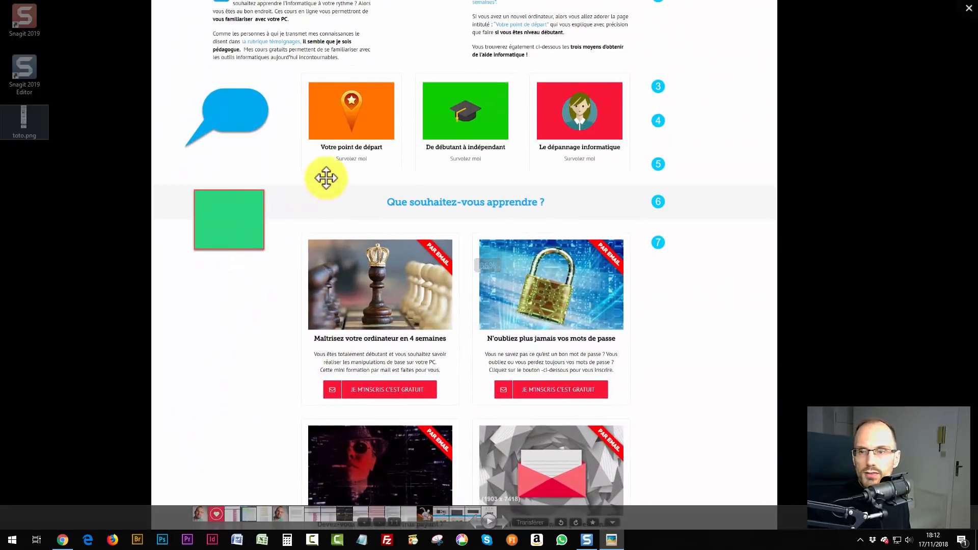
left_click_drag(326, 177, 306, 382)
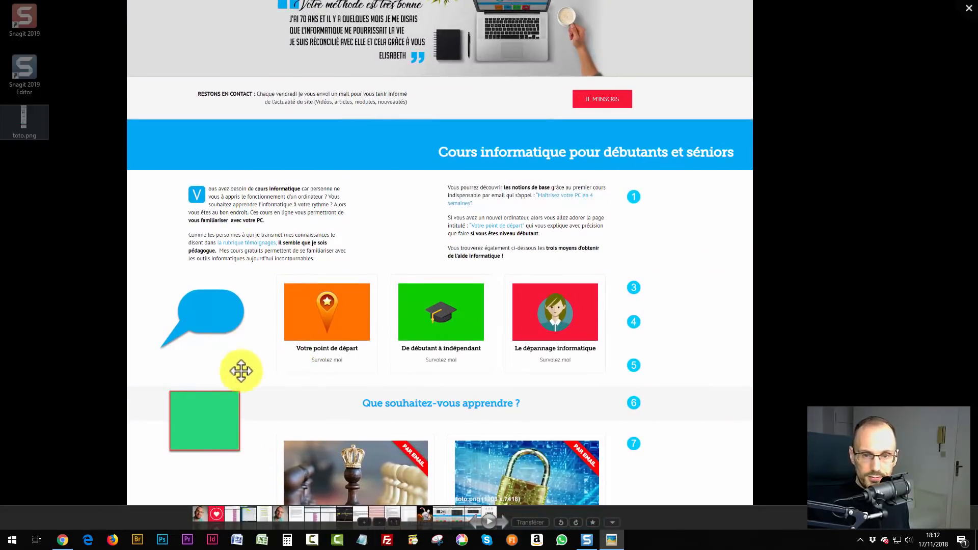
scroll(307, 319, "down", 4)
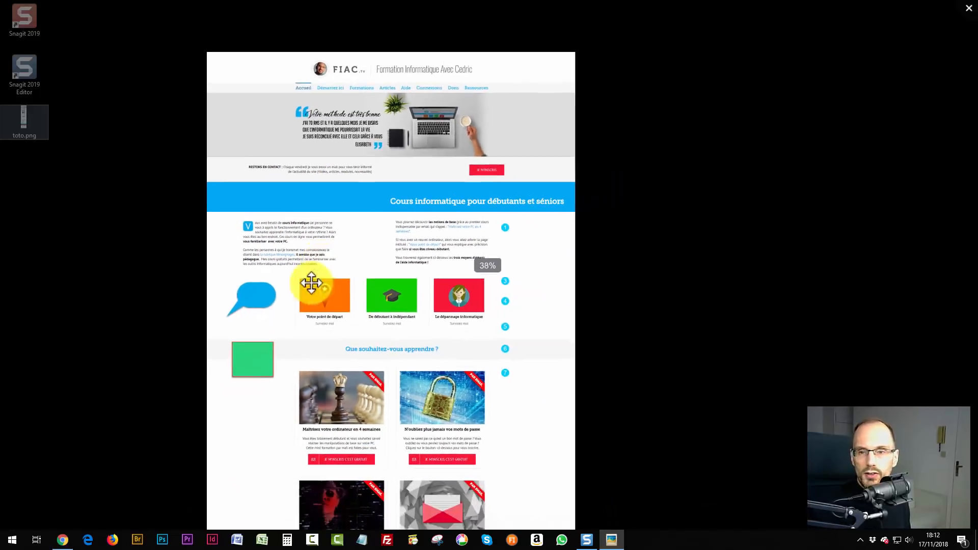
left_click(964, 9)
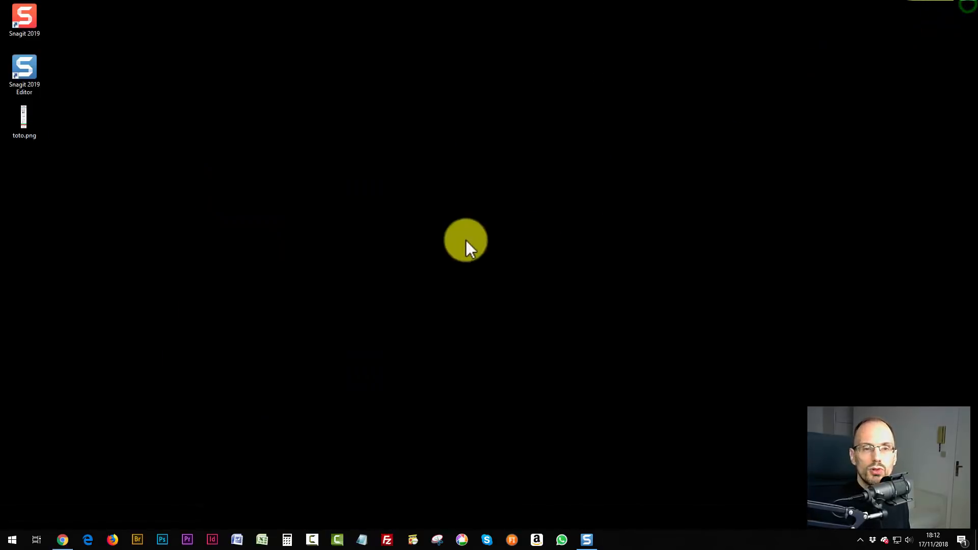
left_click(62, 539)
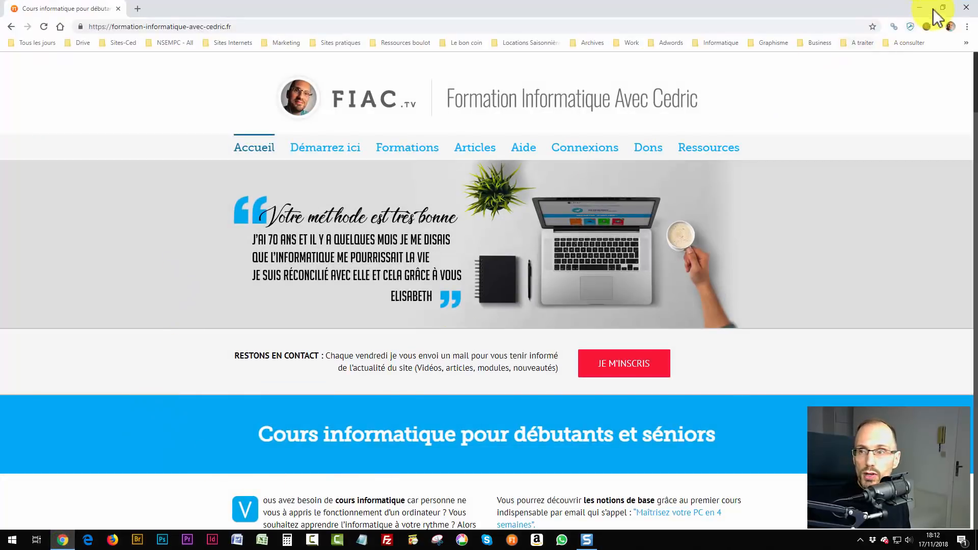
left_click(587, 540)
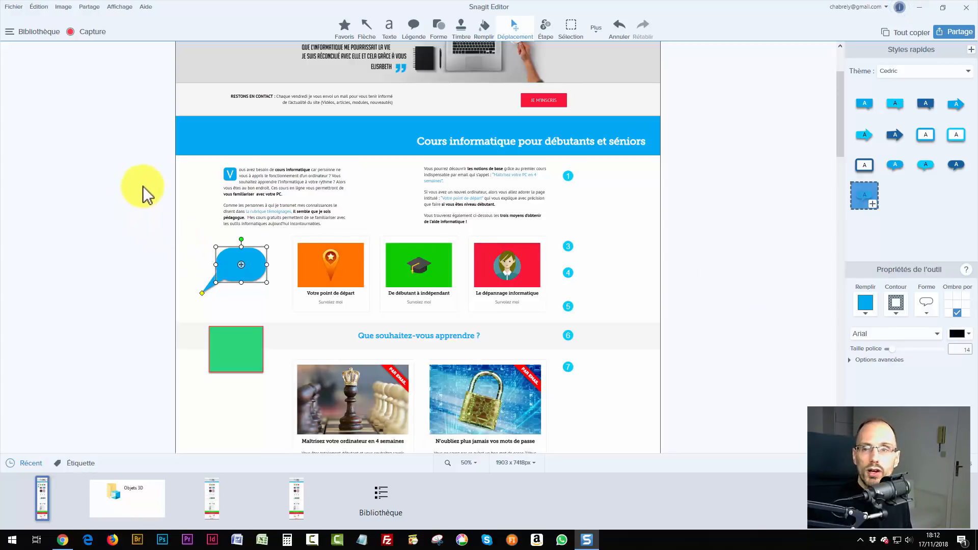
scroll(158, 230, "up", 2)
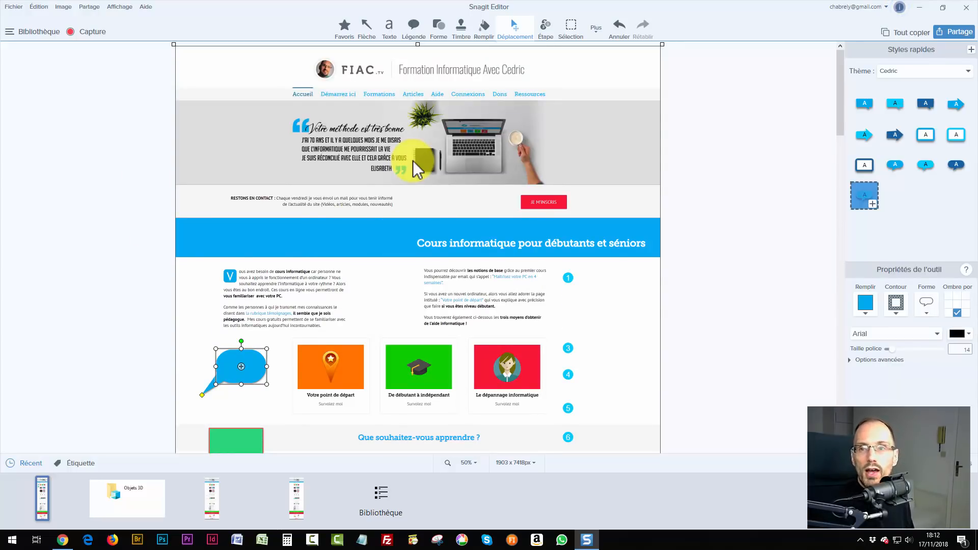
left_click(599, 29)
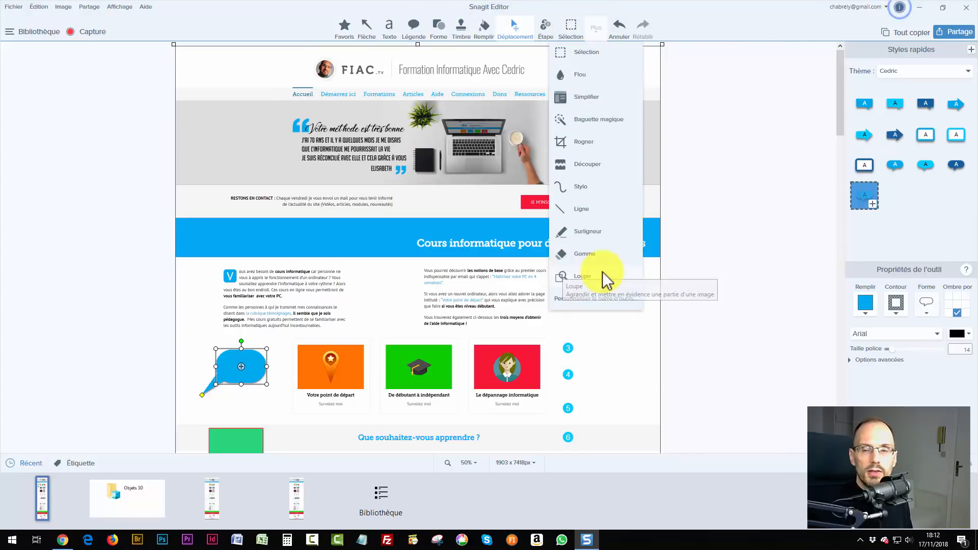
left_click(698, 247)
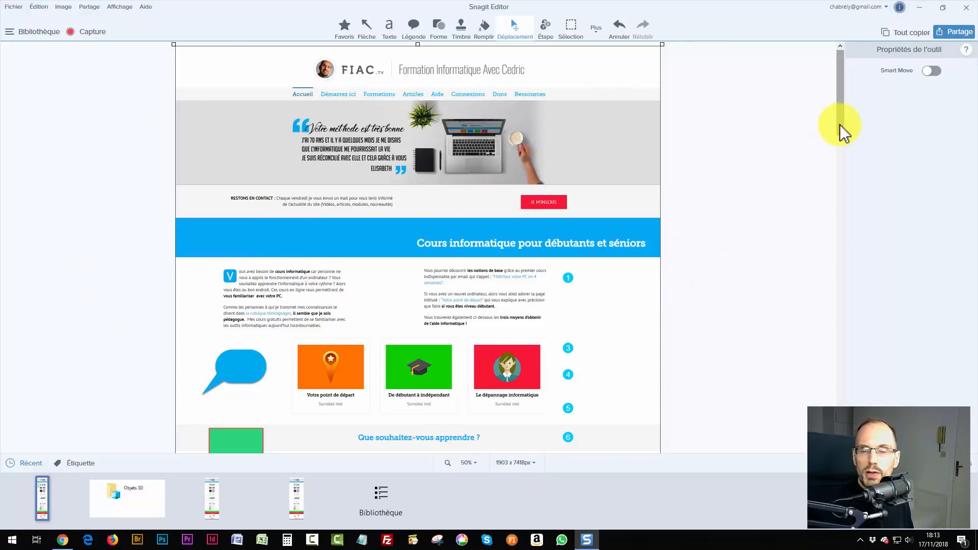
Set the editor zoom to 10% to see the whole capture.
left_click_drag(841, 131, 844, 232)
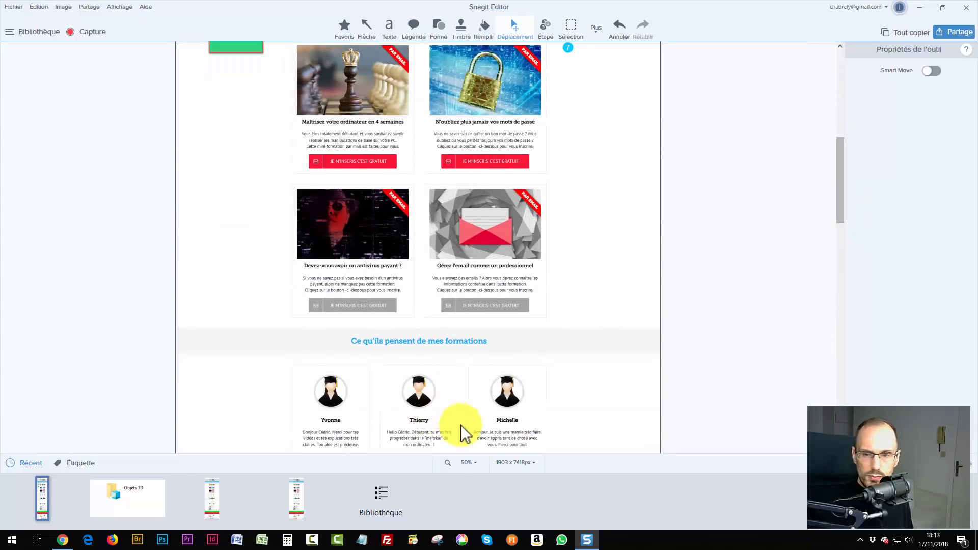
left_click(466, 462)
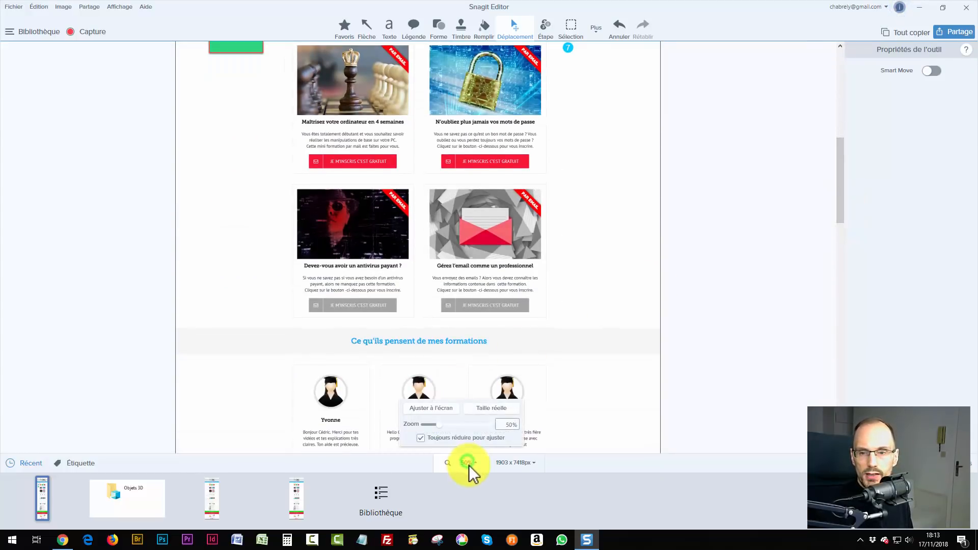
double_click(506, 425)
type("10")
key("Return")
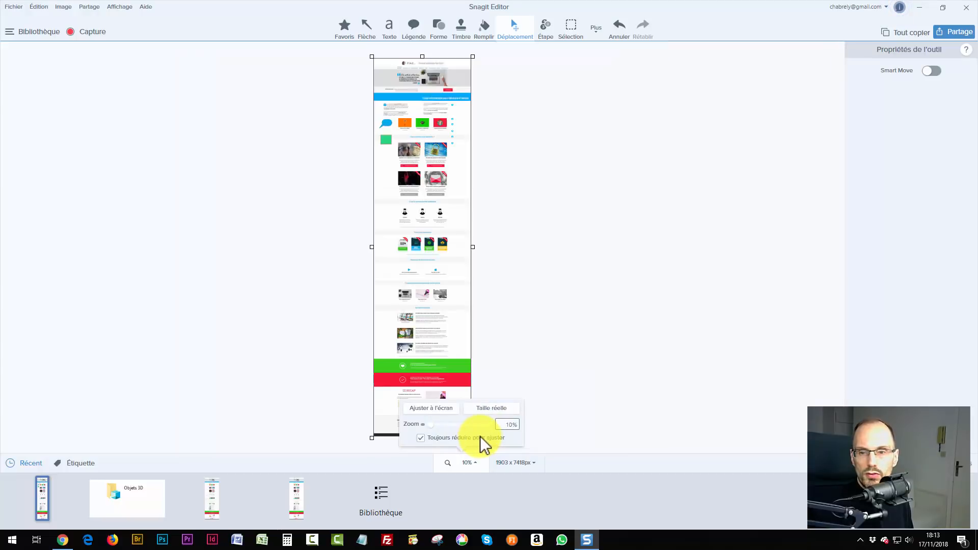
left_click(315, 261)
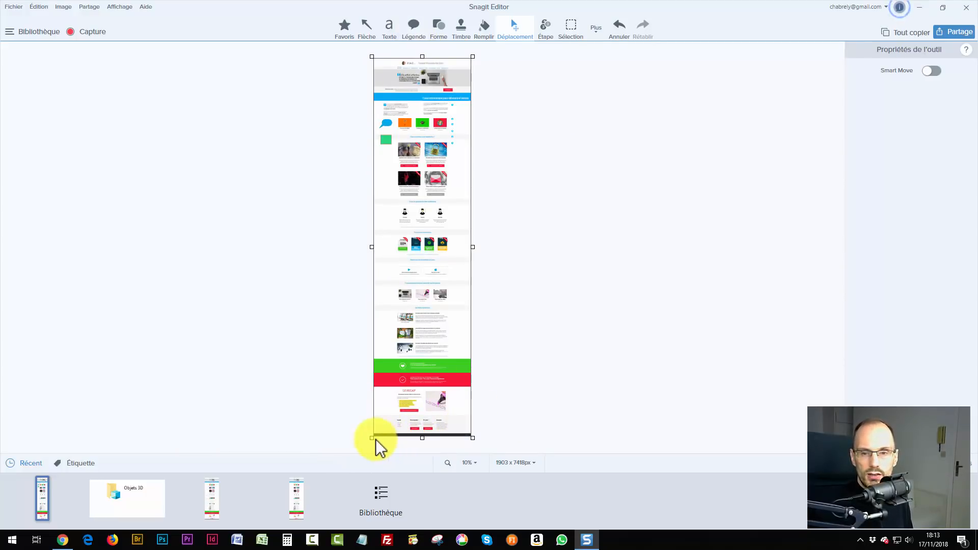
Crop the capture's bottom to just below the testimonials, giving 1900 x 3340 px.
left_click_drag(423, 437, 398, 224)
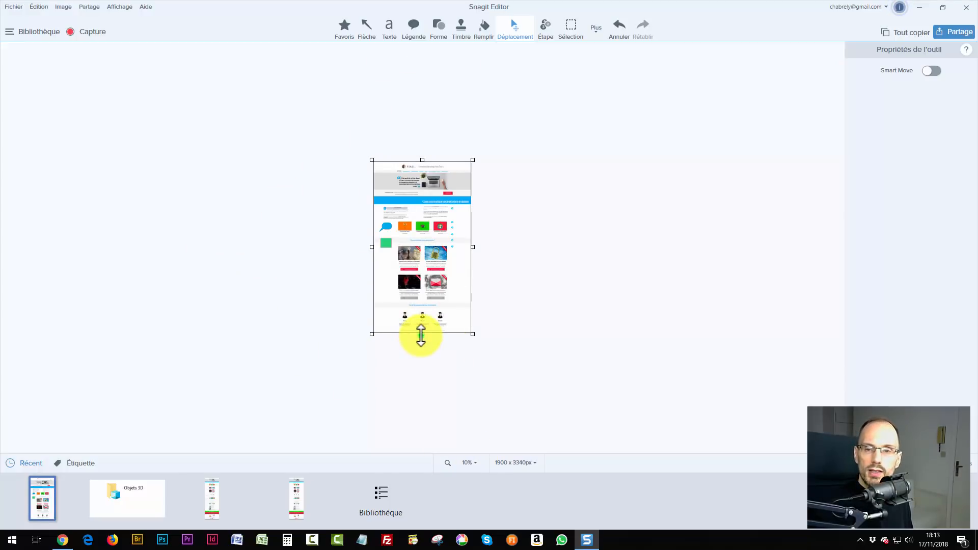
left_click_drag(421, 334, 415, 406)
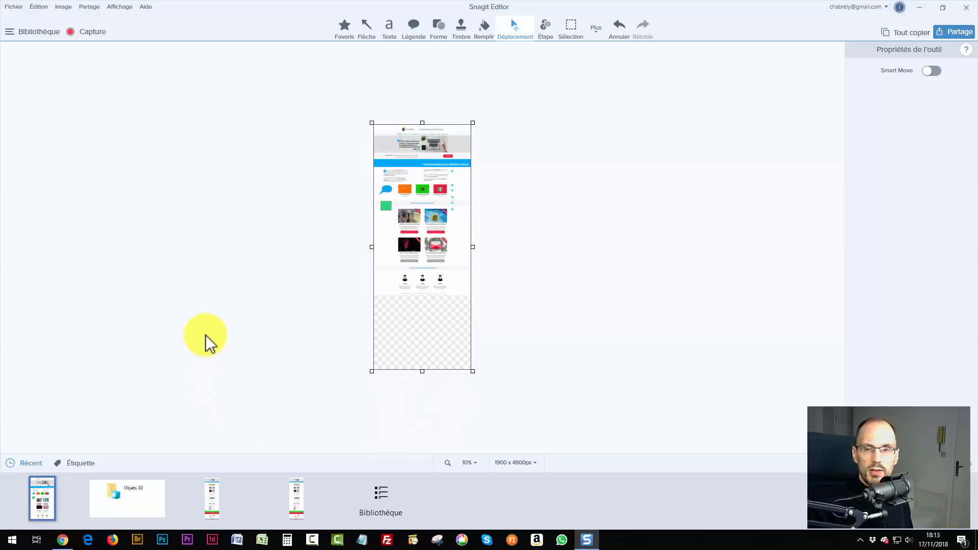
key("ctrl+z")
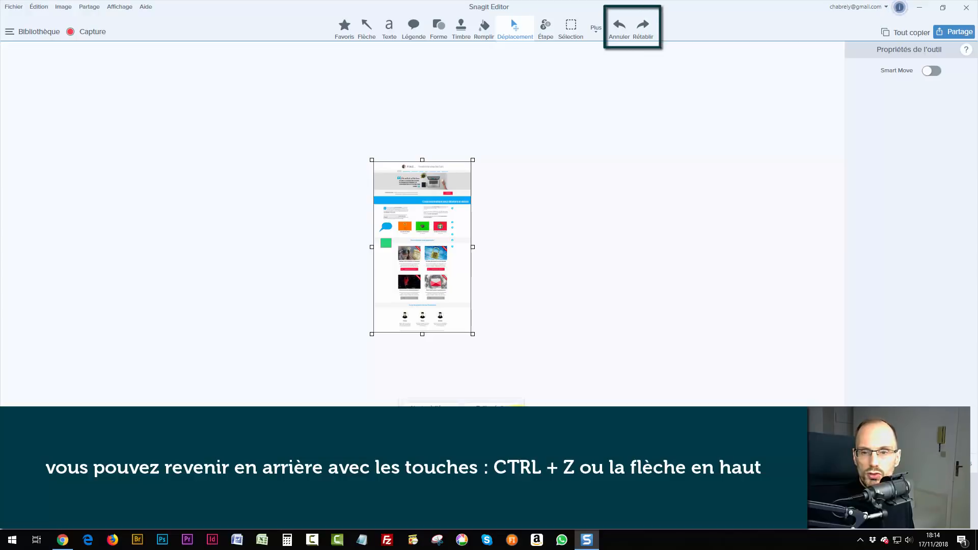
type("00")
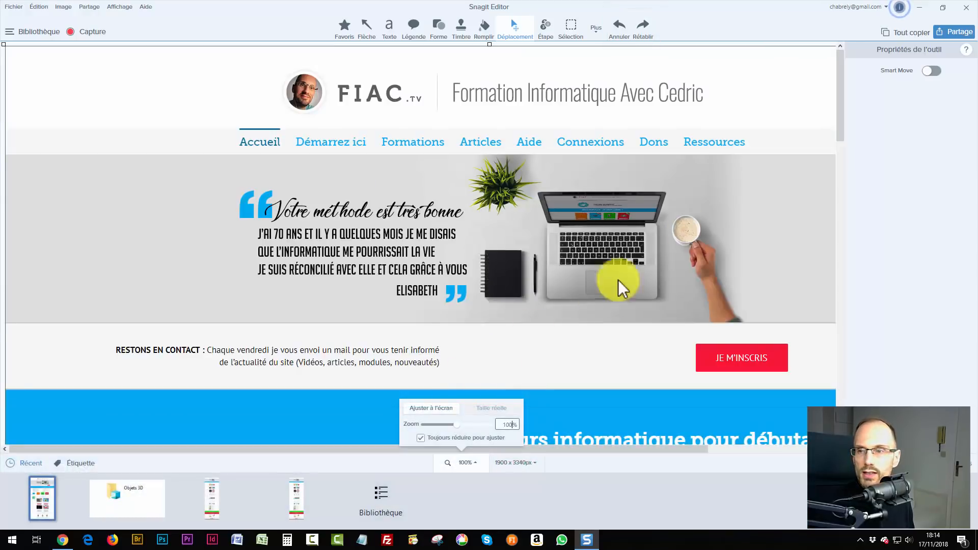
left_click_drag(840, 130, 875, 422)
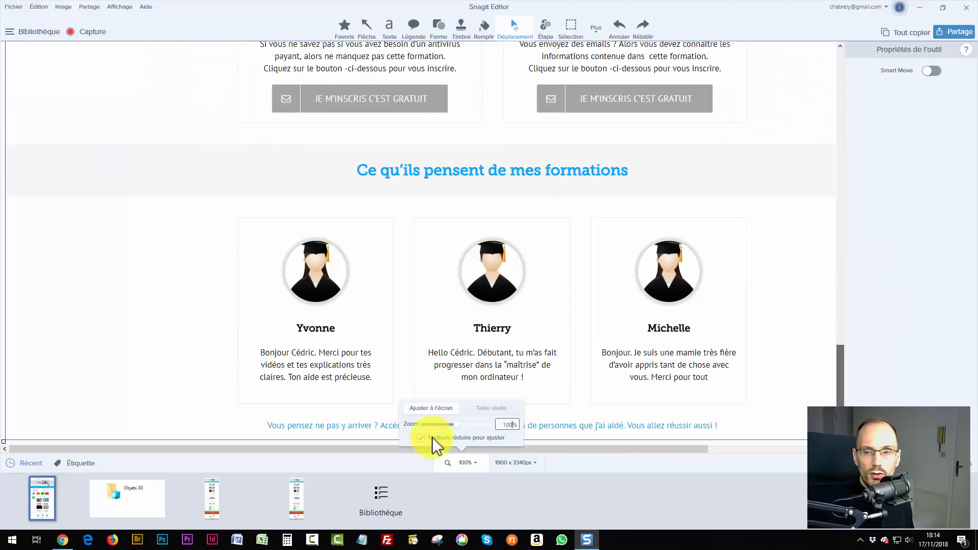
left_click(465, 466)
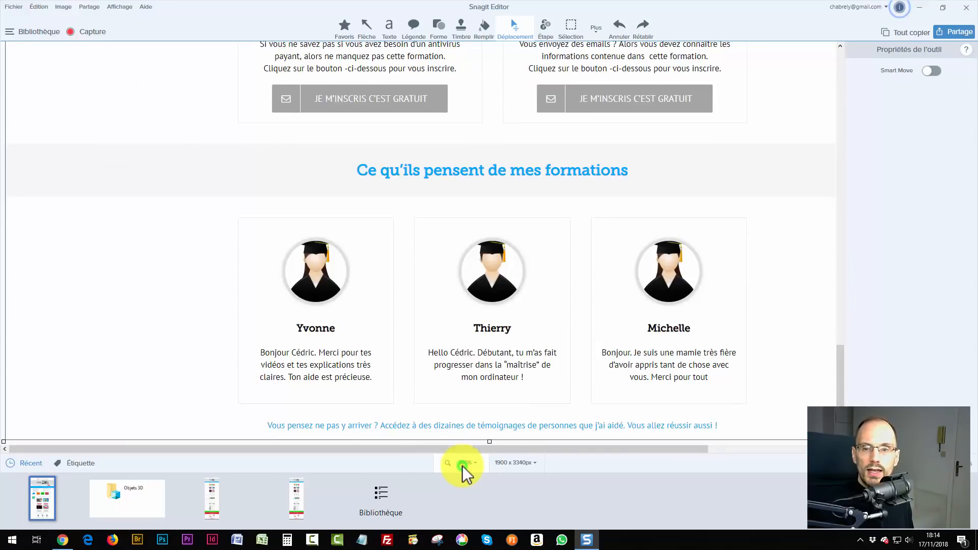
left_click(515, 463)
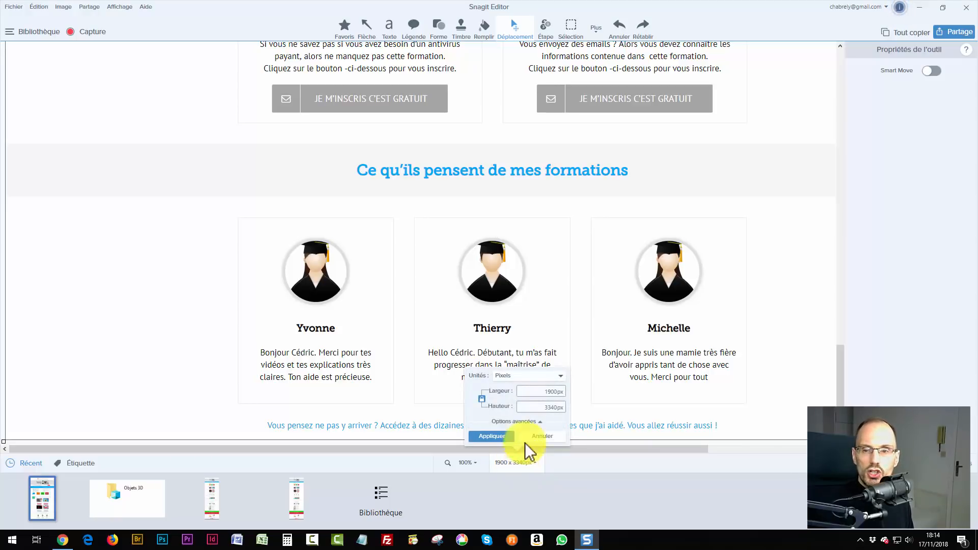
Resize the capture to 690 px wide (690 x 1213) and flatten all annotations.
left_click(542, 392)
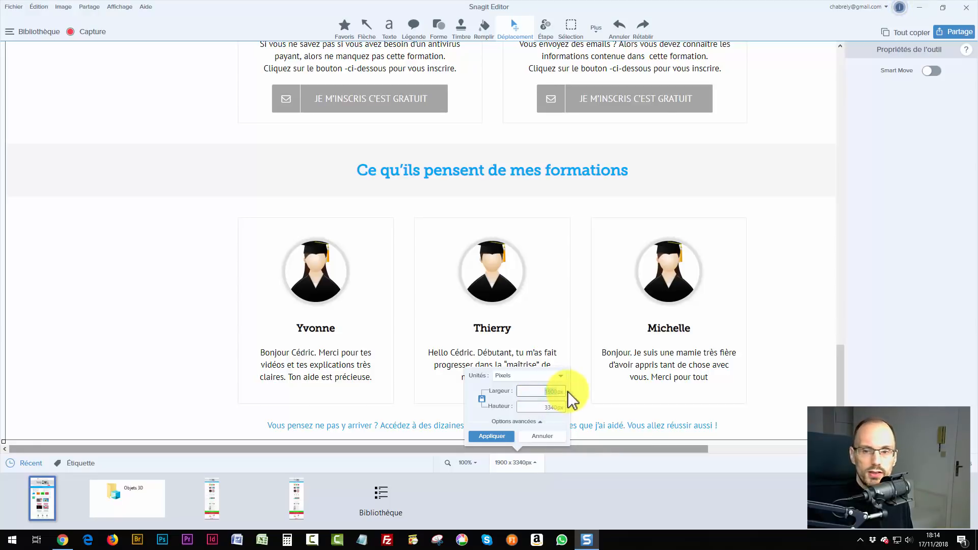
type("690")
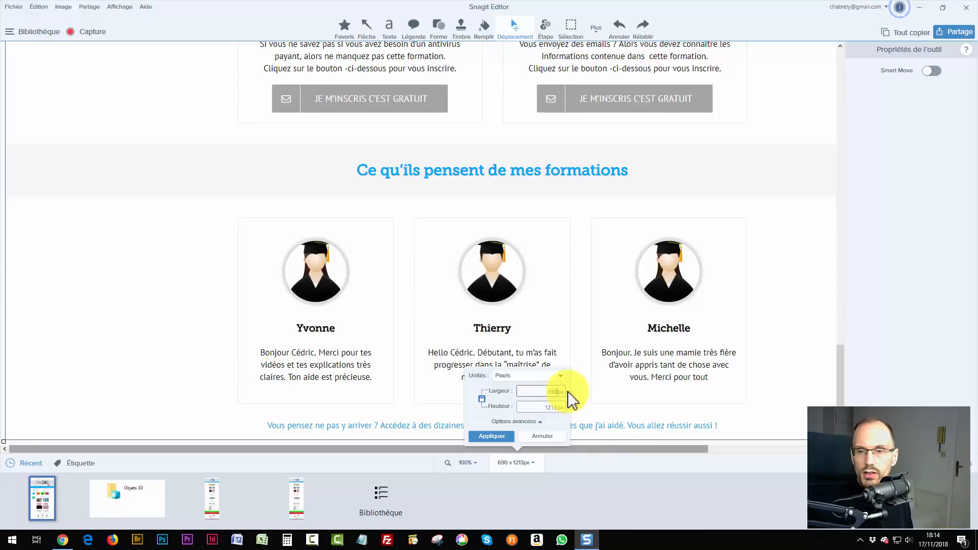
left_click(480, 437)
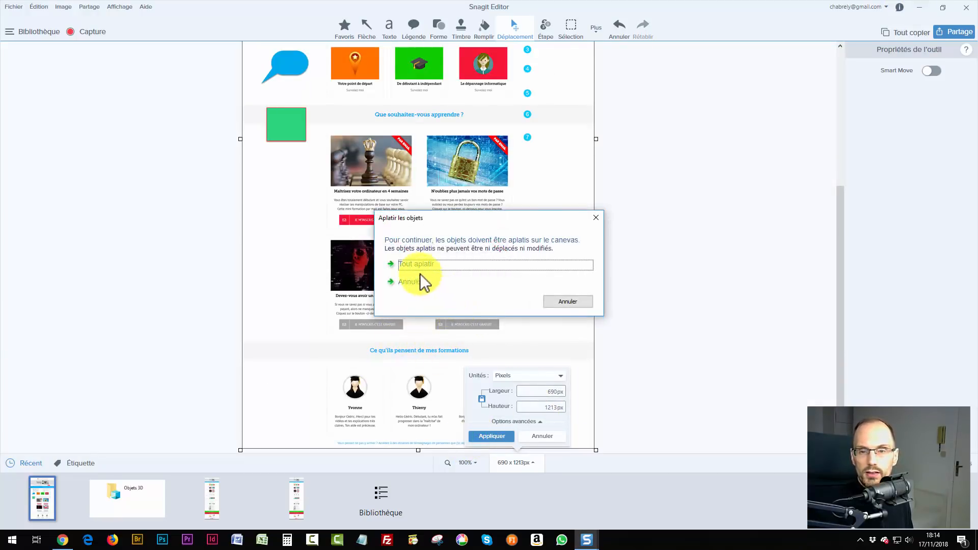
left_click(412, 264)
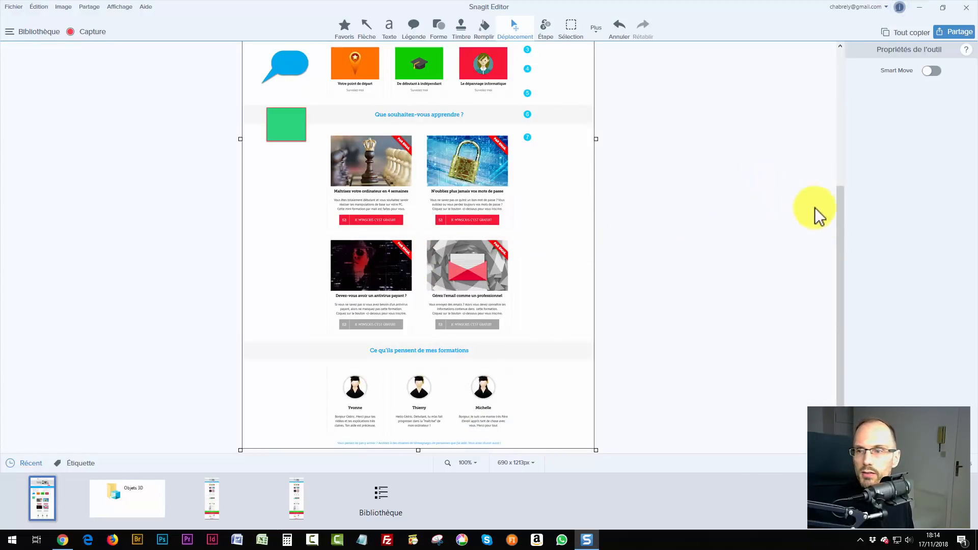
left_click_drag(840, 221, 847, 70)
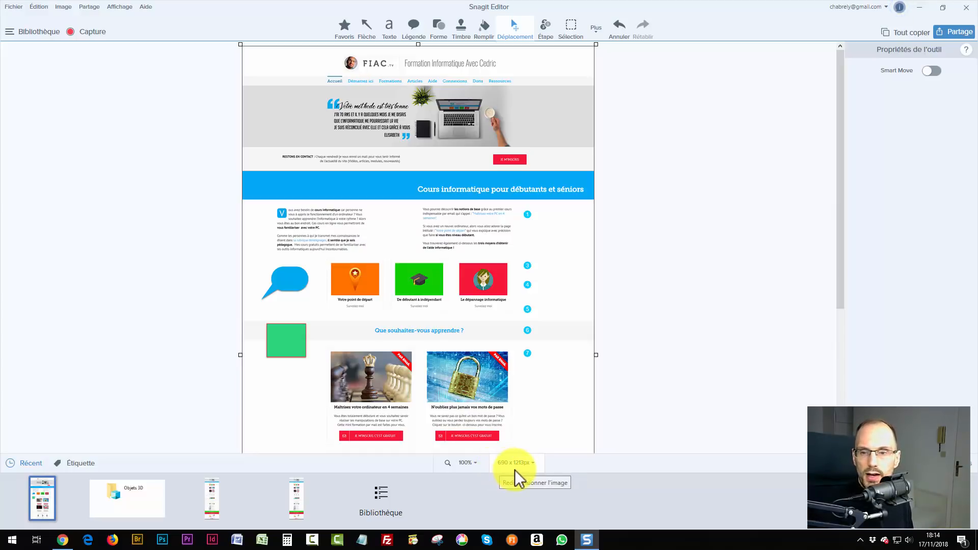
Save the resized 690 x 1213 capture as a PNG on the Bureau, then minimize the editor.
left_click(954, 33)
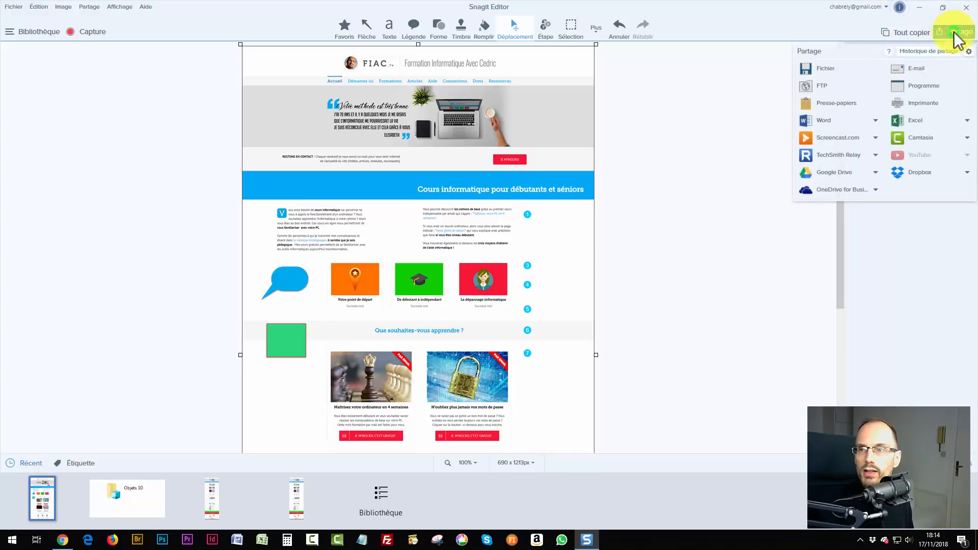
left_click(818, 67)
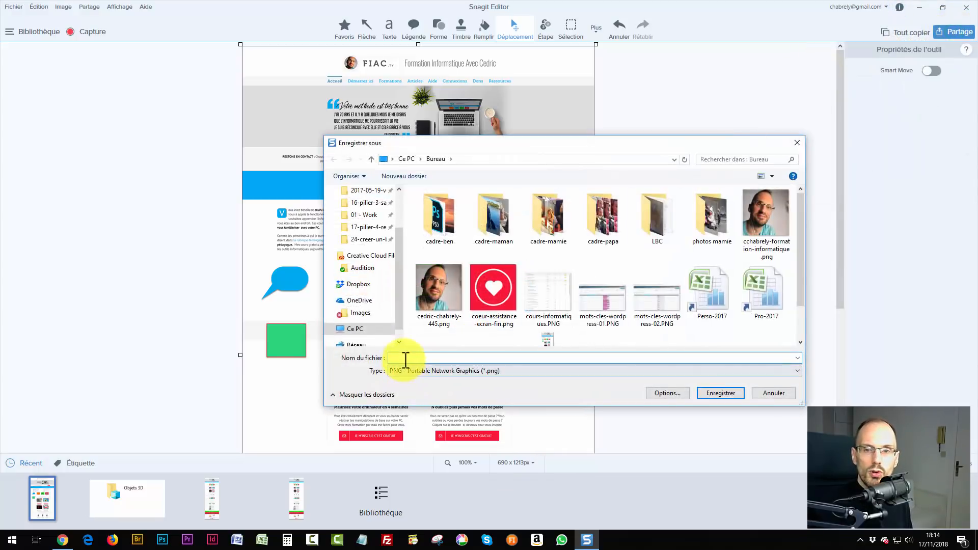
left_click(406, 358)
type("test")
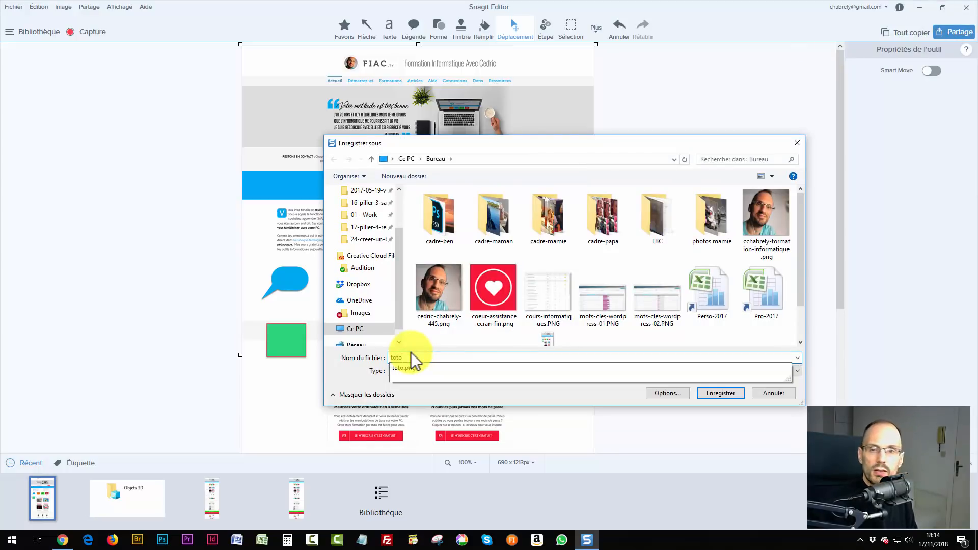
key("Return")
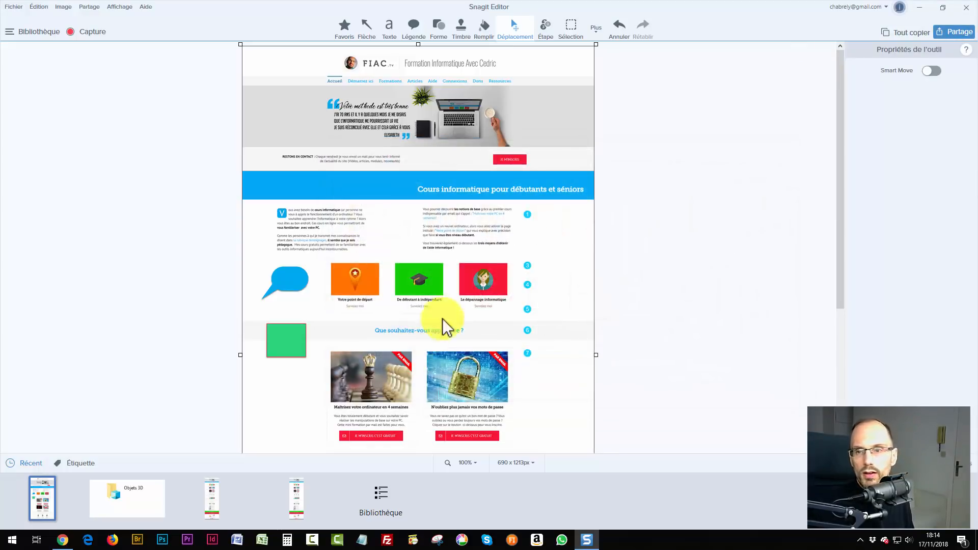
left_click(919, 9)
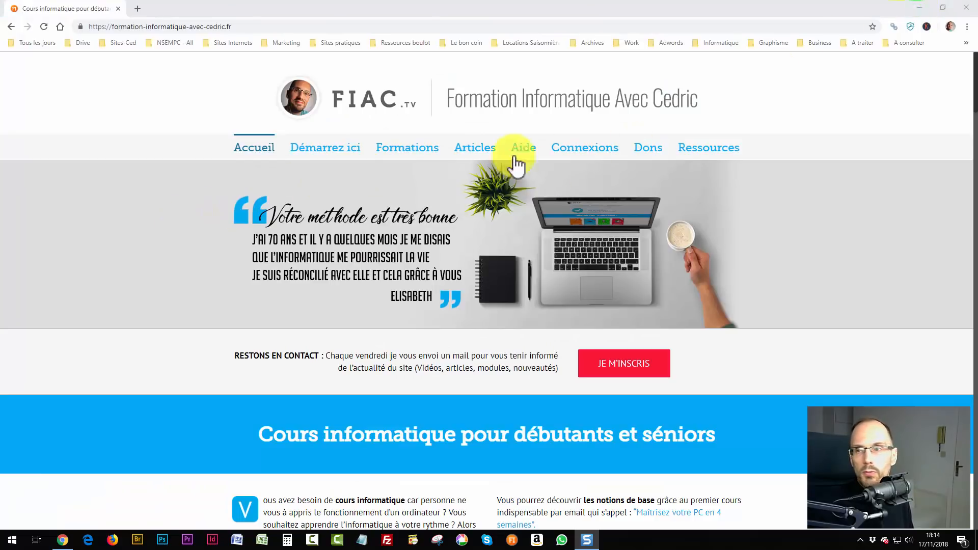
Open toto2.png in the photo viewer, zoom and pan to inspect it, then close it.
left_click(919, 8)
double_click(24, 168)
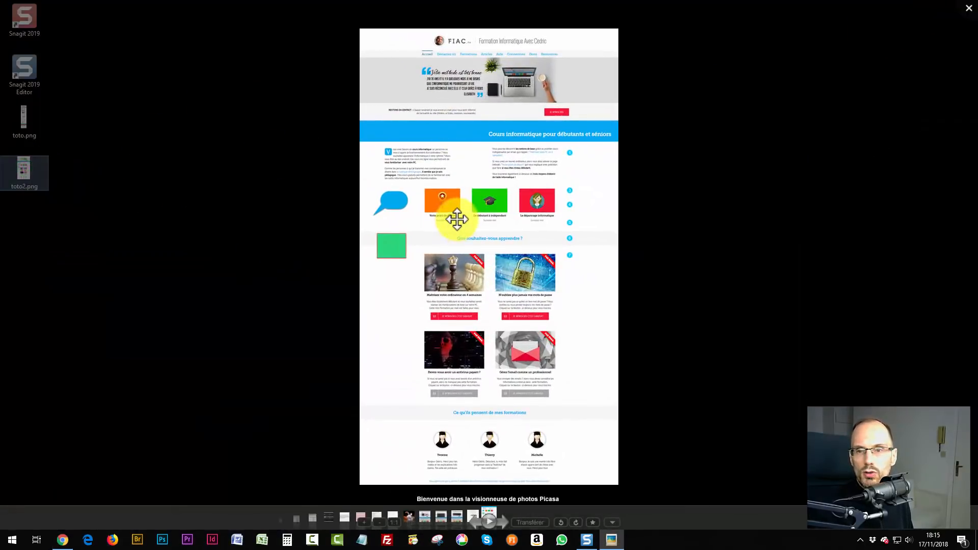
scroll(454, 213, "up", 2)
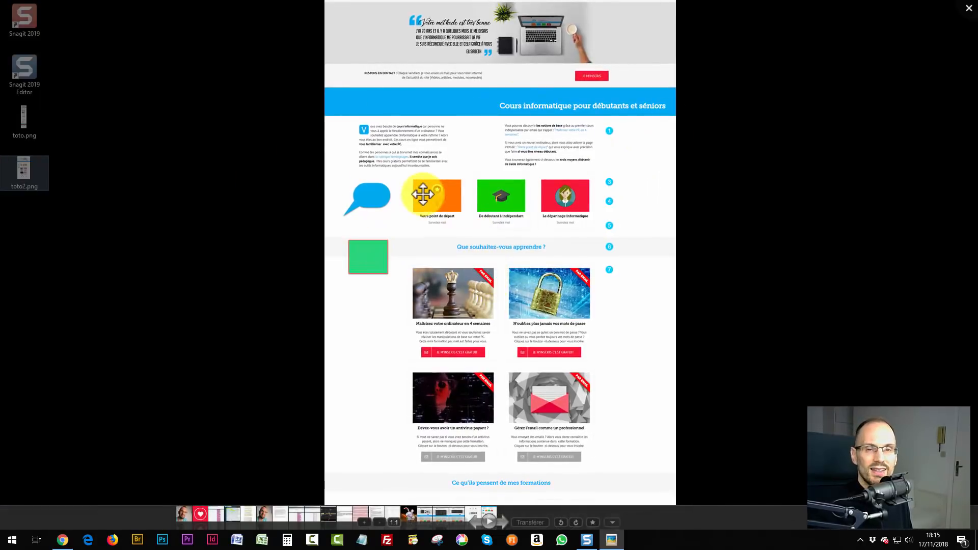
scroll(443, 199, "up", 4)
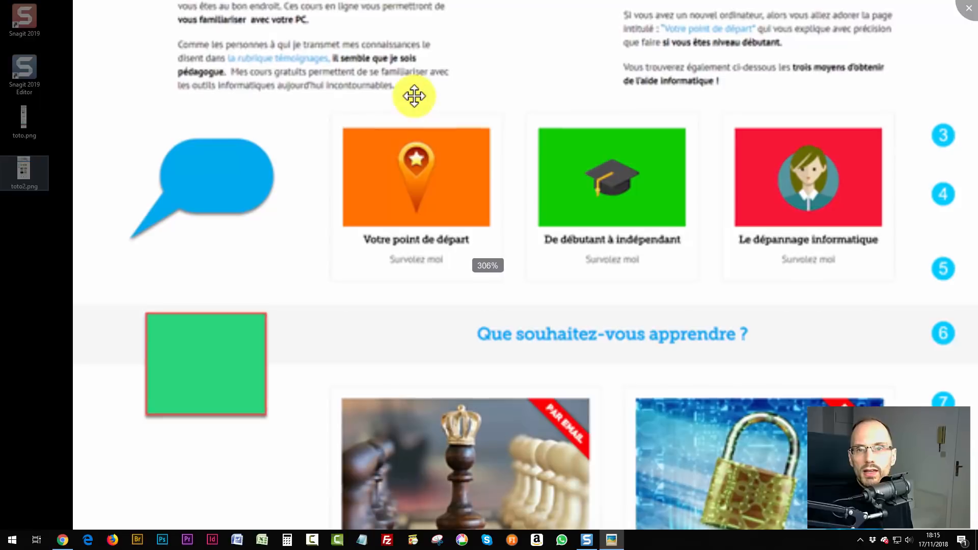
left_click_drag(415, 96, 382, 306)
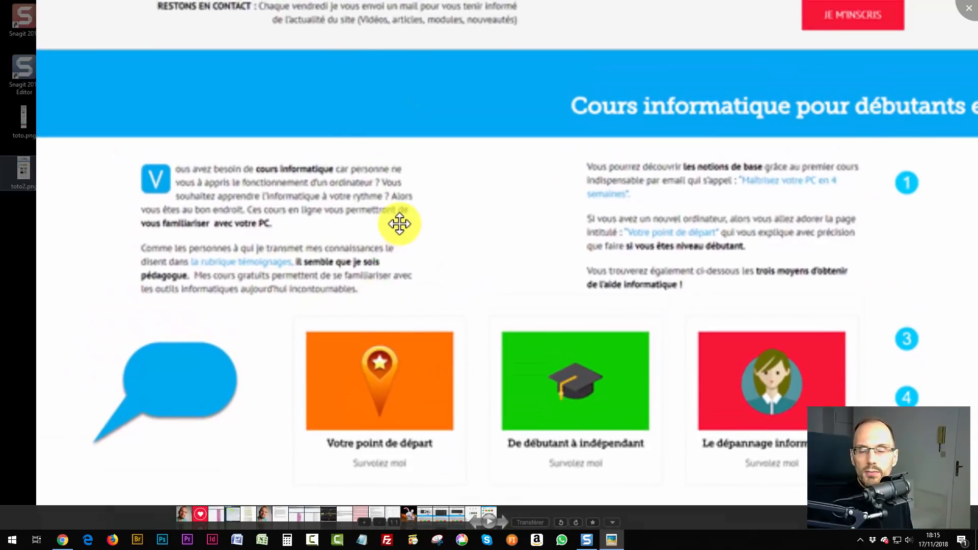
scroll(398, 223, "down", 4)
left_click(968, 9)
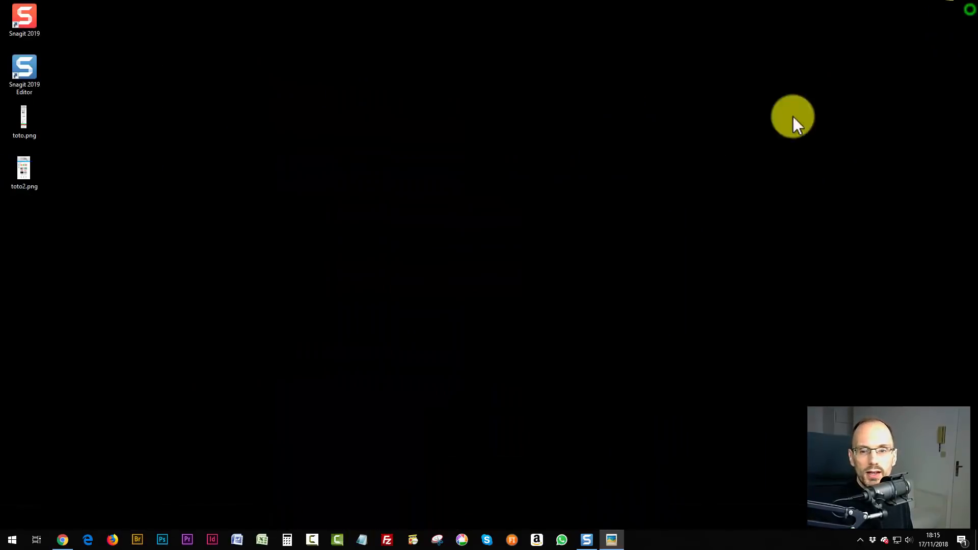
left_click(587, 541)
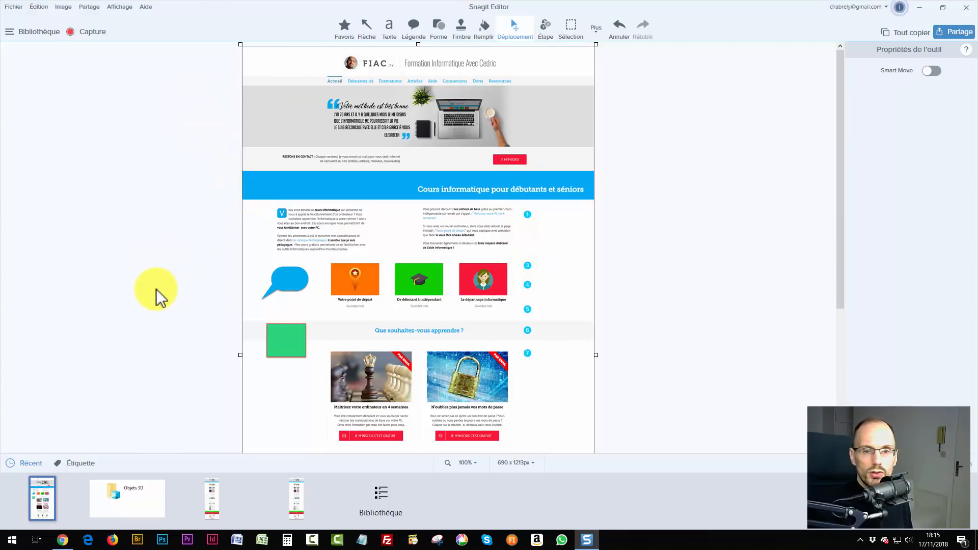
Browse the Recent tray captures, then return to the resized 690 x 1213 annotated capture.
left_click(156, 379)
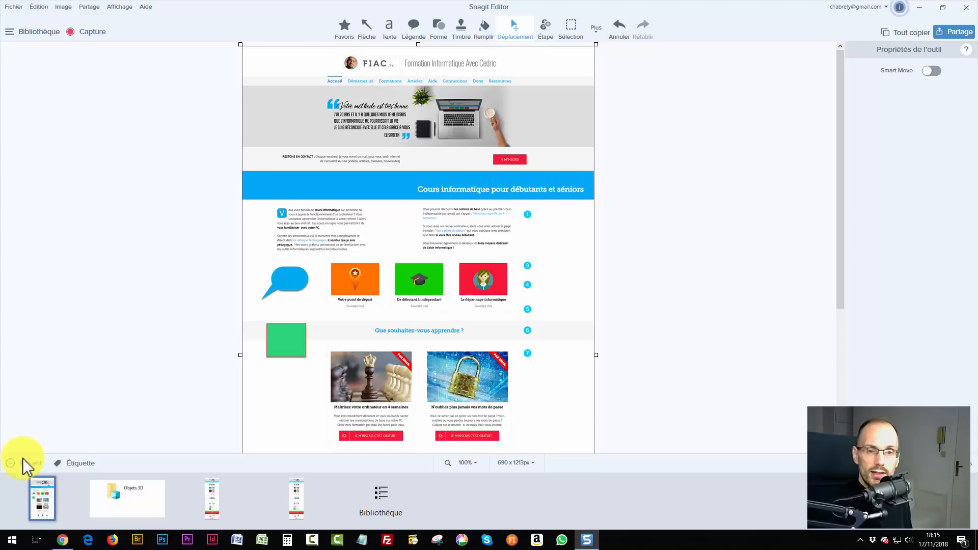
left_click(213, 497)
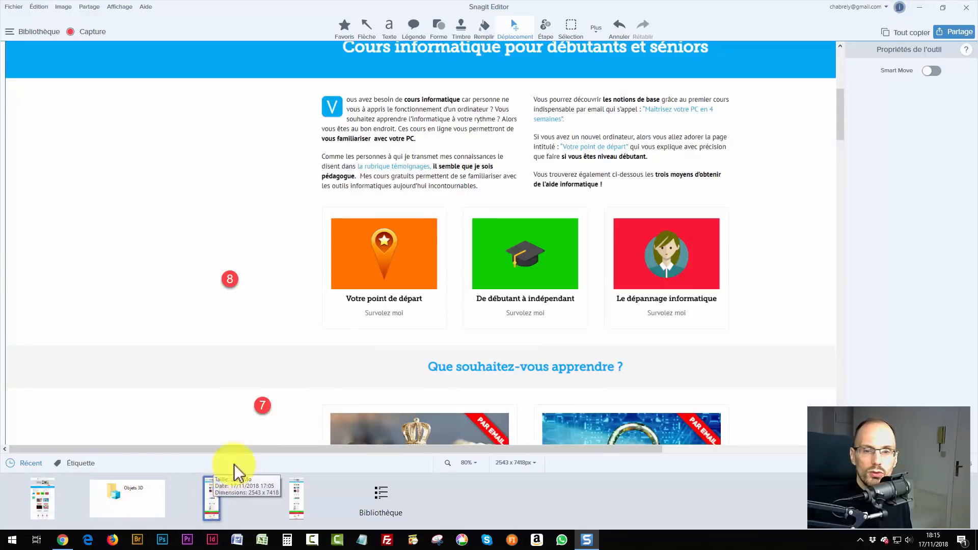
left_click(261, 406)
left_click(40, 498)
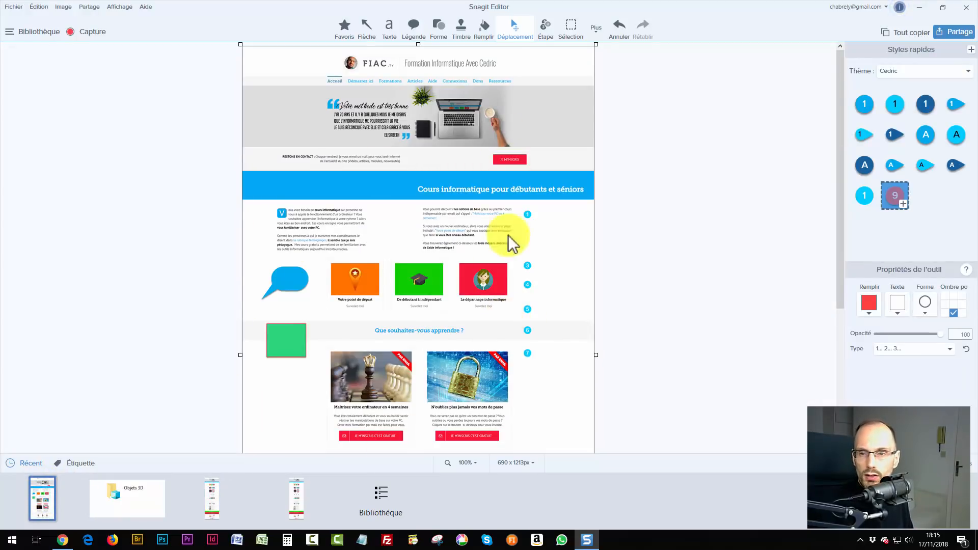
left_click(276, 319)
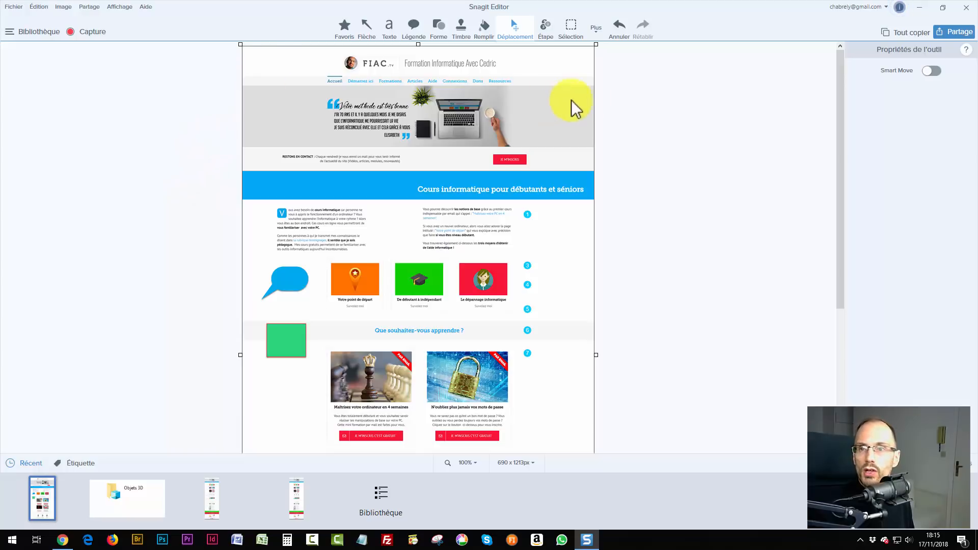
Open the full-size 2543 x 7418 original capture and set the zoom to 50%.
left_click(216, 500)
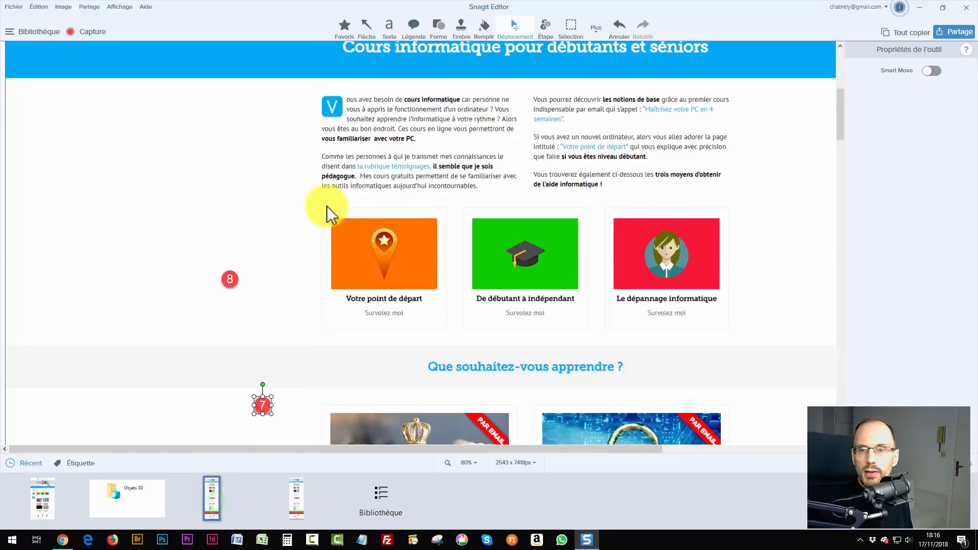
left_click(262, 405)
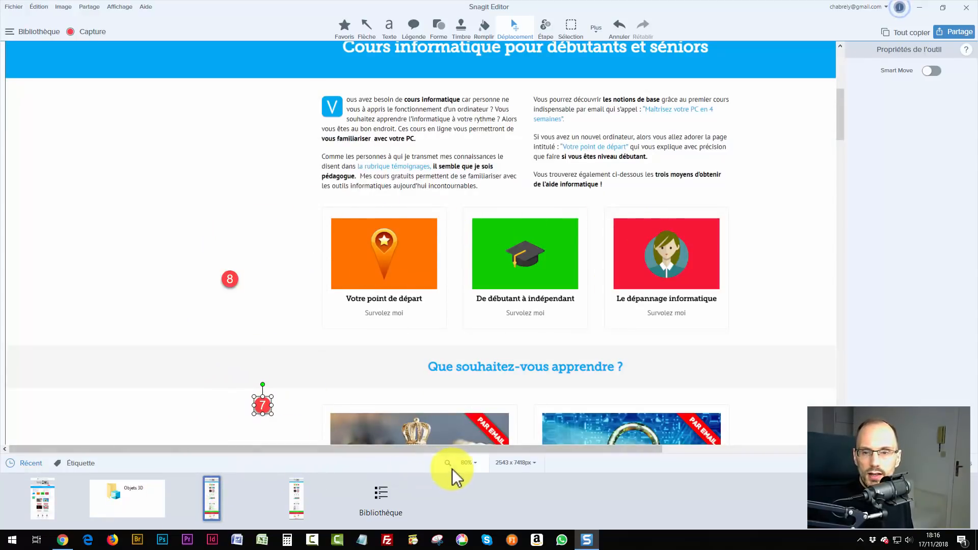
left_click(467, 463)
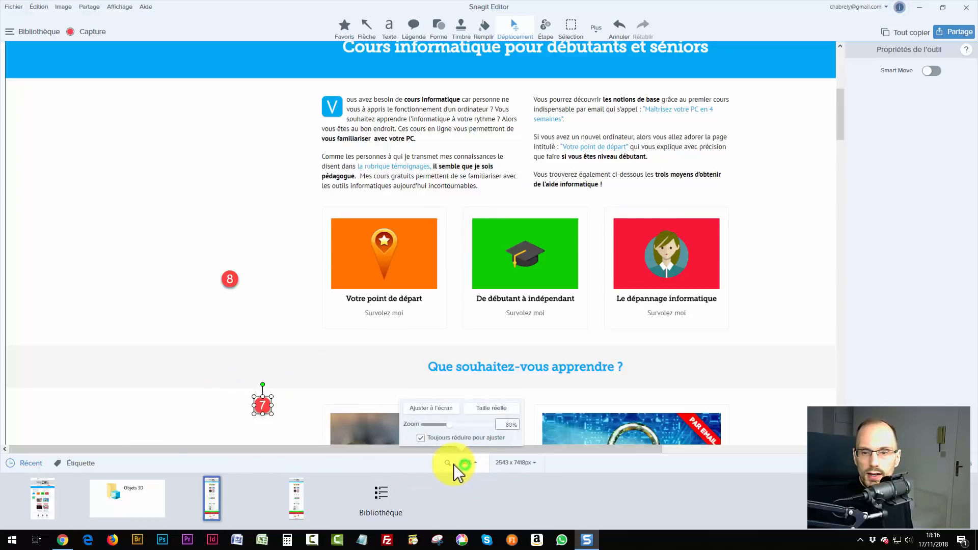
left_click(466, 464)
left_click(465, 463)
left_click_drag(502, 424, 517, 425)
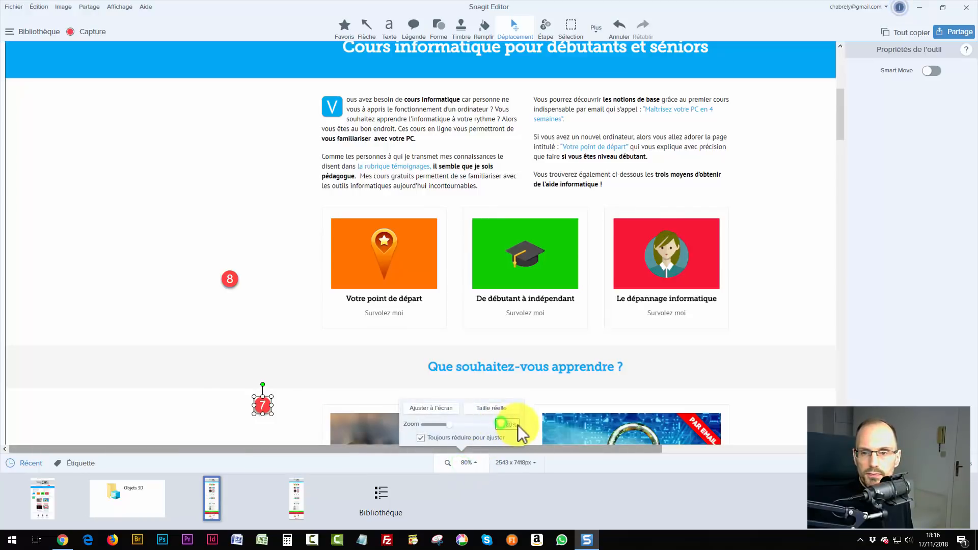
type("50")
scroll(336, 184, "down", 3)
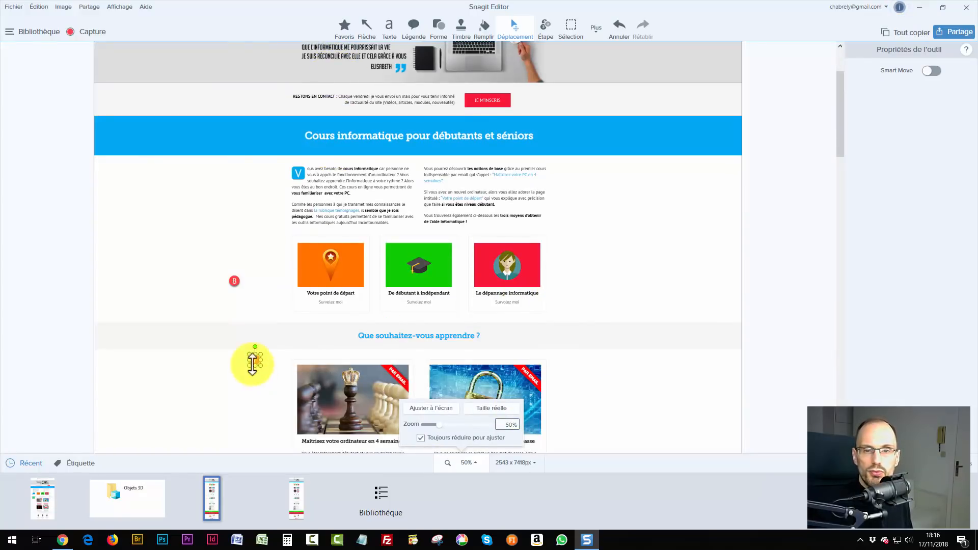
Save the original capture to the Bureau as toto-original in SNAG format.
left_click(957, 32)
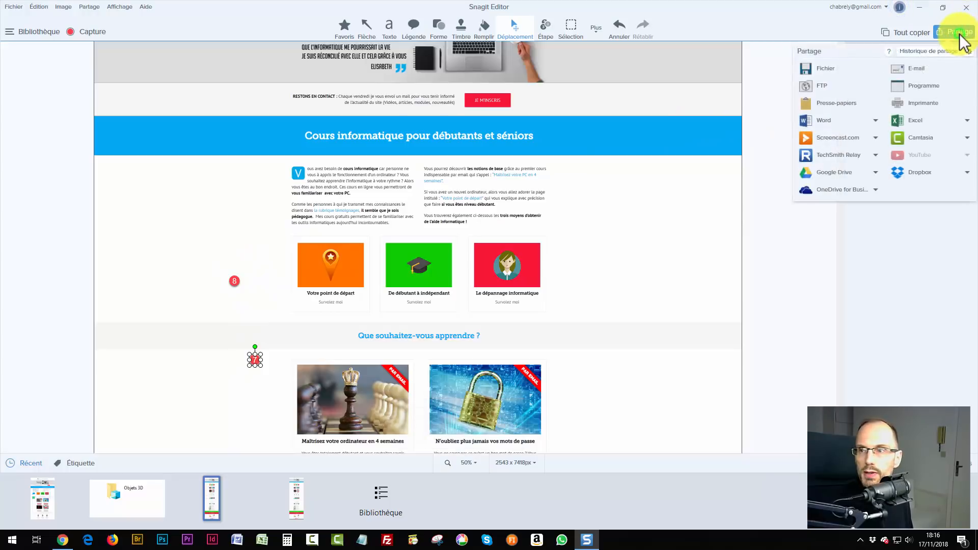
left_click(827, 70)
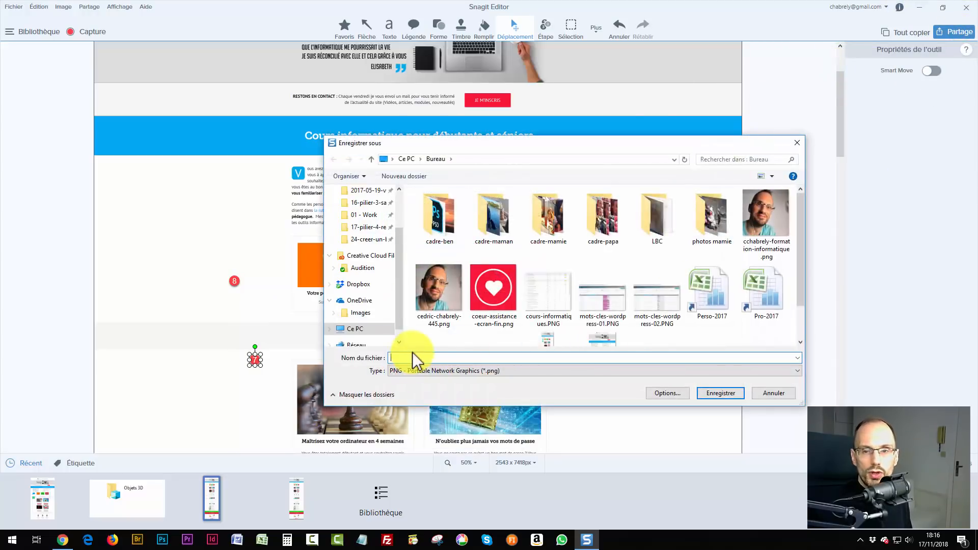
left_click(412, 355)
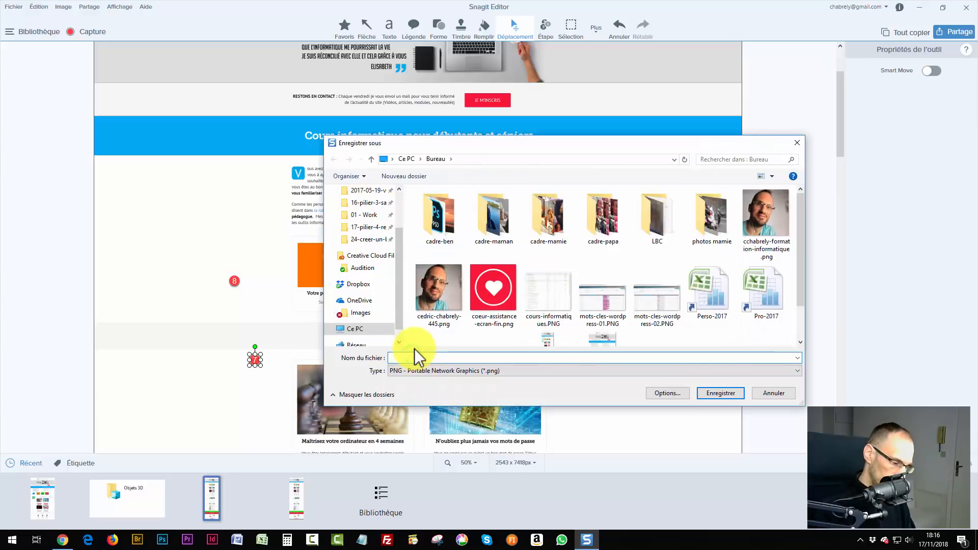
type("toto-")
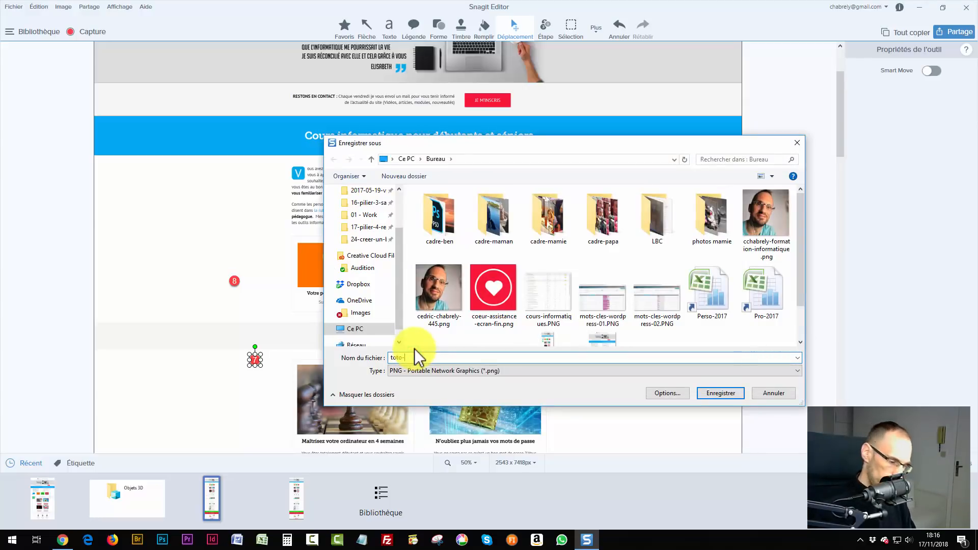
type("orig")
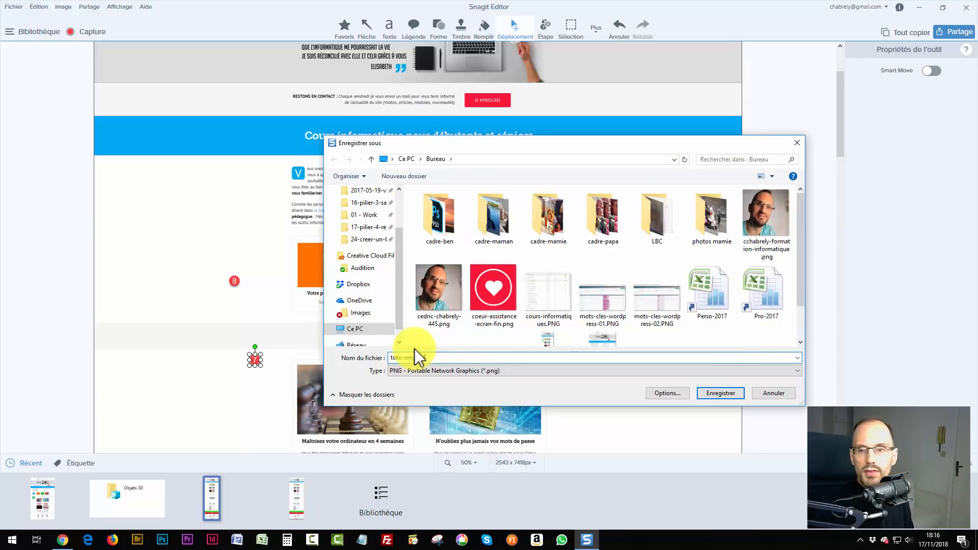
type("inal")
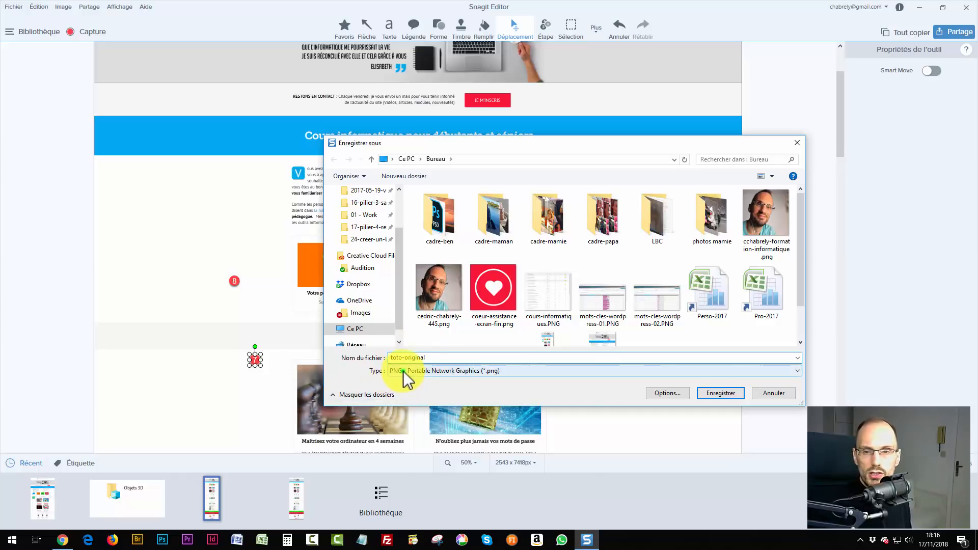
left_click(404, 373)
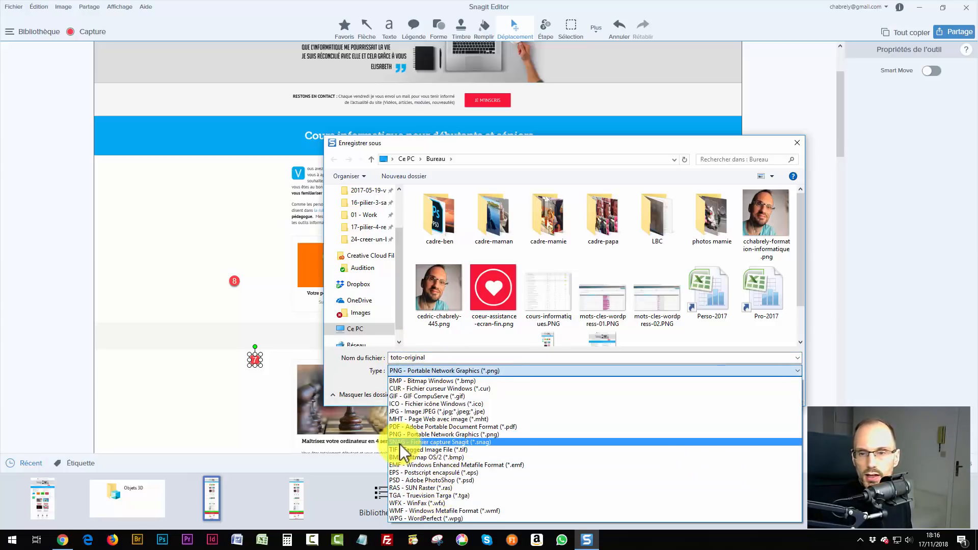
left_click(482, 442)
left_click(714, 397)
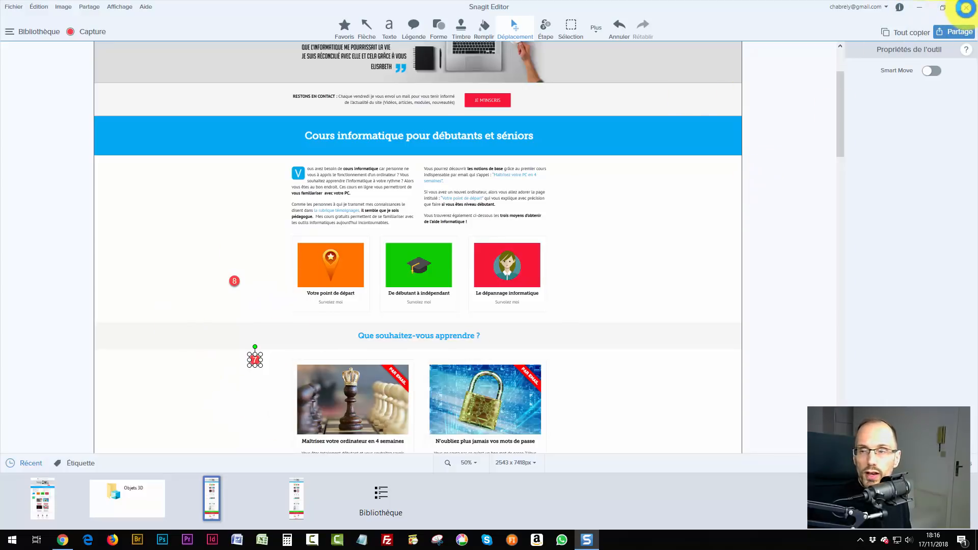
Close Snagit Editor, move the toto-original.snag desktop icon, and reopen it in Snagit.
left_click(966, 7)
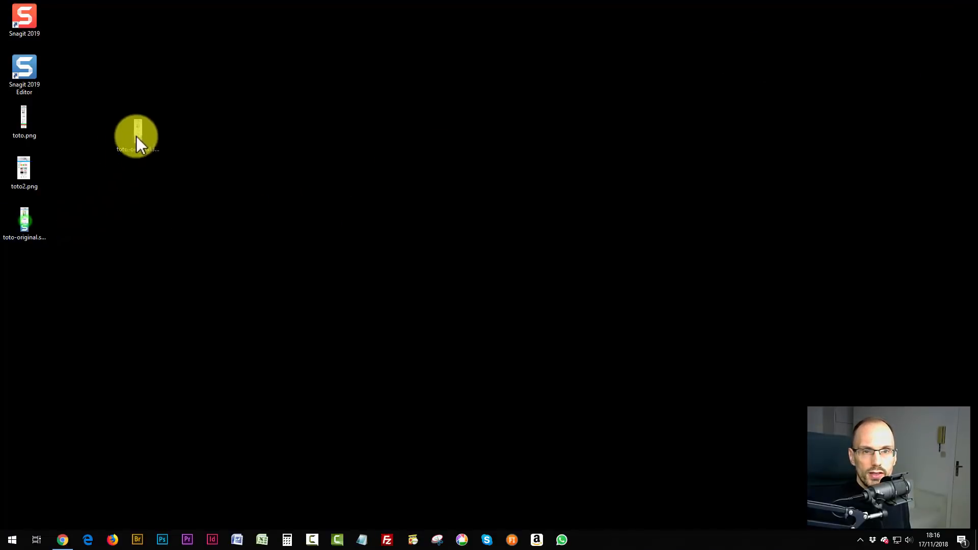
left_click_drag(136, 136, 127, 139)
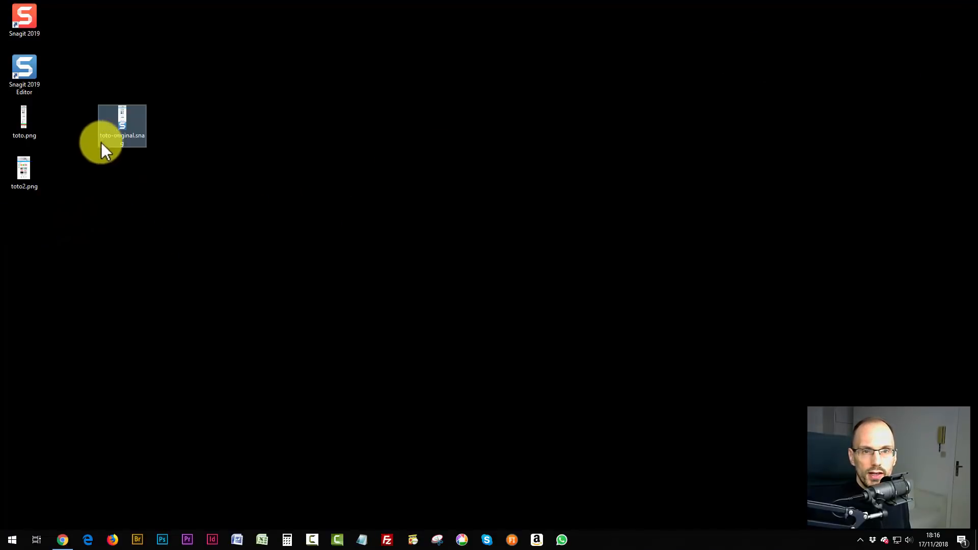
double_click(126, 123)
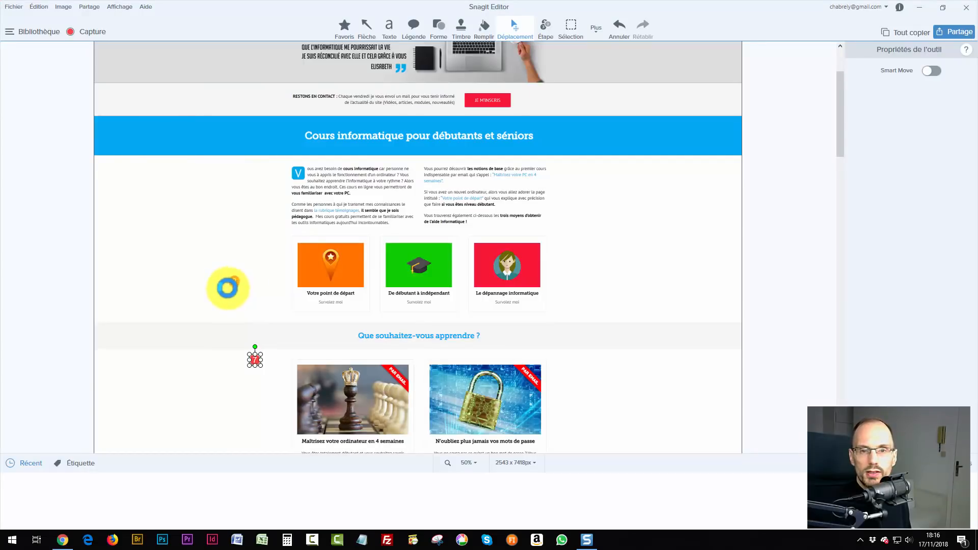
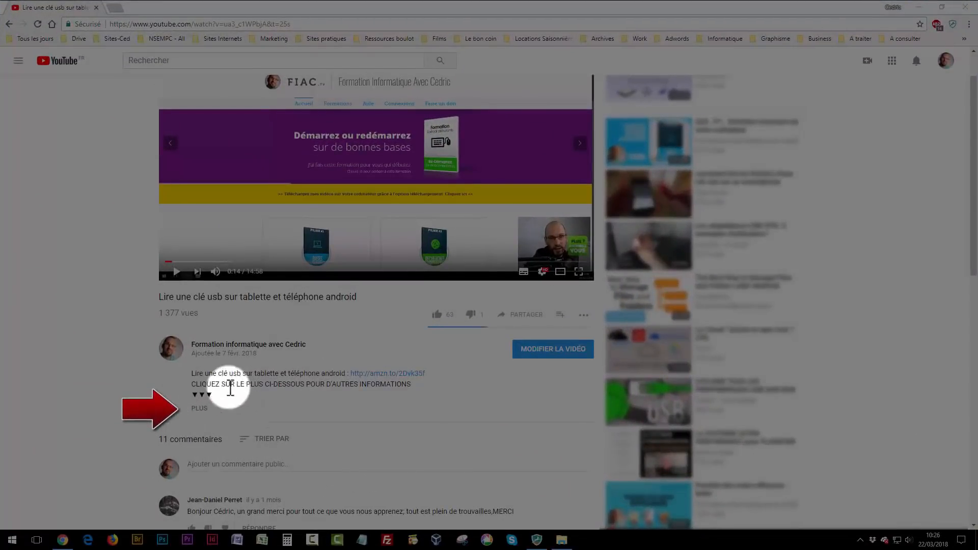
Expand the YouTube video's full description using the PLUS link below the video.
left_click(200, 409)
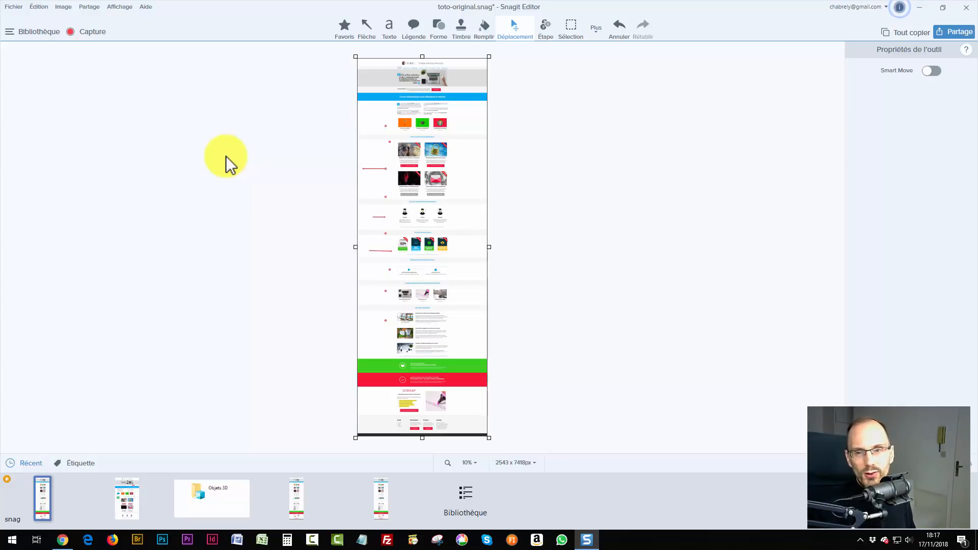
Zoom the toto-original capture to 80%, scroll down the page, then minimize the Editor.
left_click(466, 463)
left_click(505, 426)
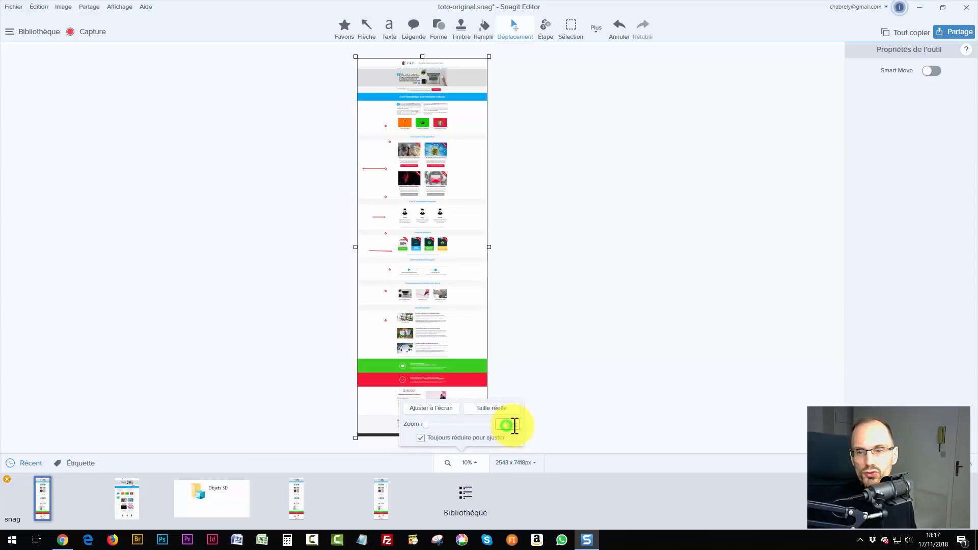
type("80")
key("Return")
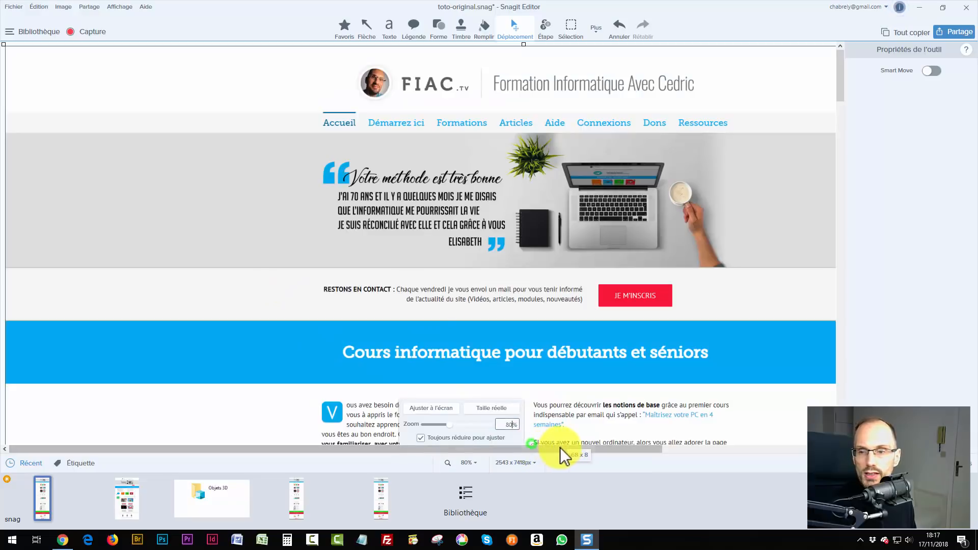
scroll(565, 438, "down", 3)
scroll(509, 304, "down", 1)
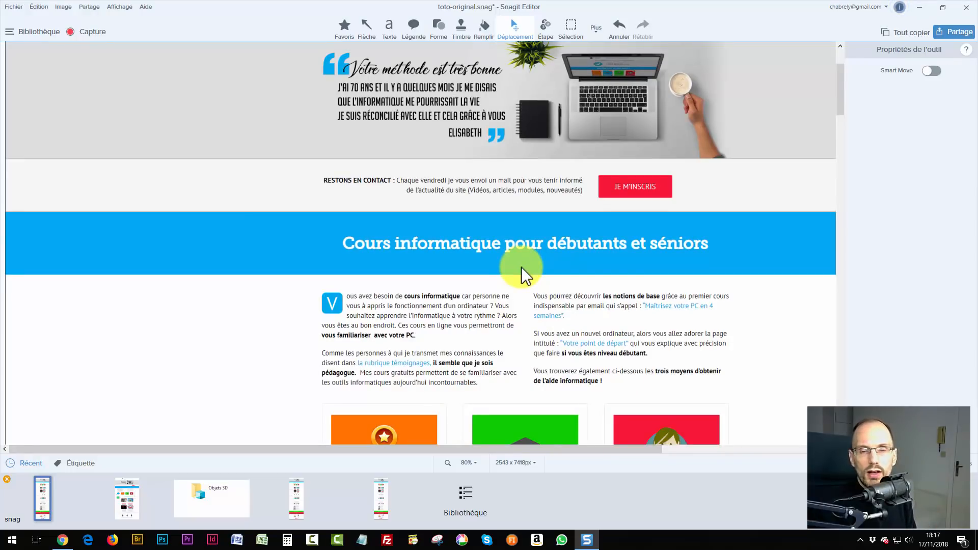
left_click(919, 7)
Launch Snagit 2019 from the desktop to view its capture modes, then bring the Editor back.
double_click(26, 15)
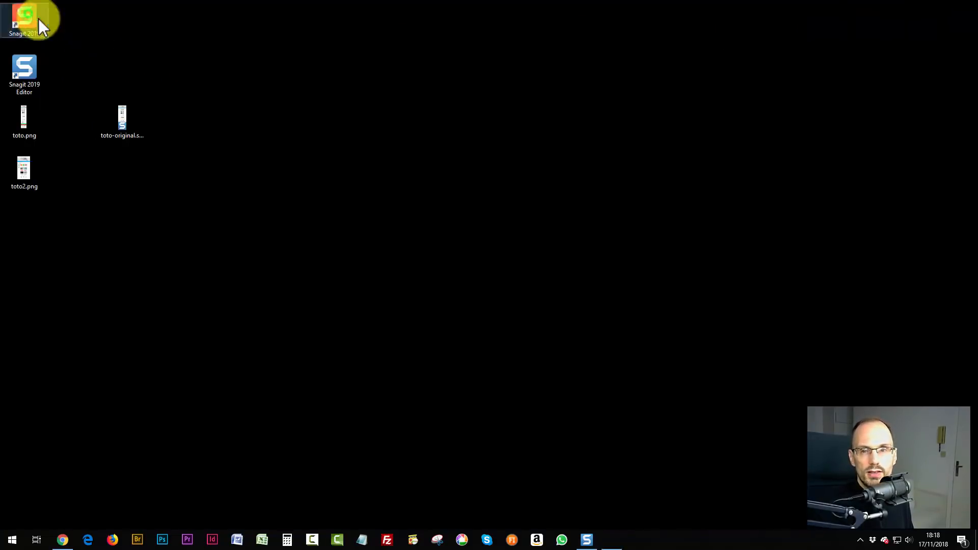
left_click(394, 301)
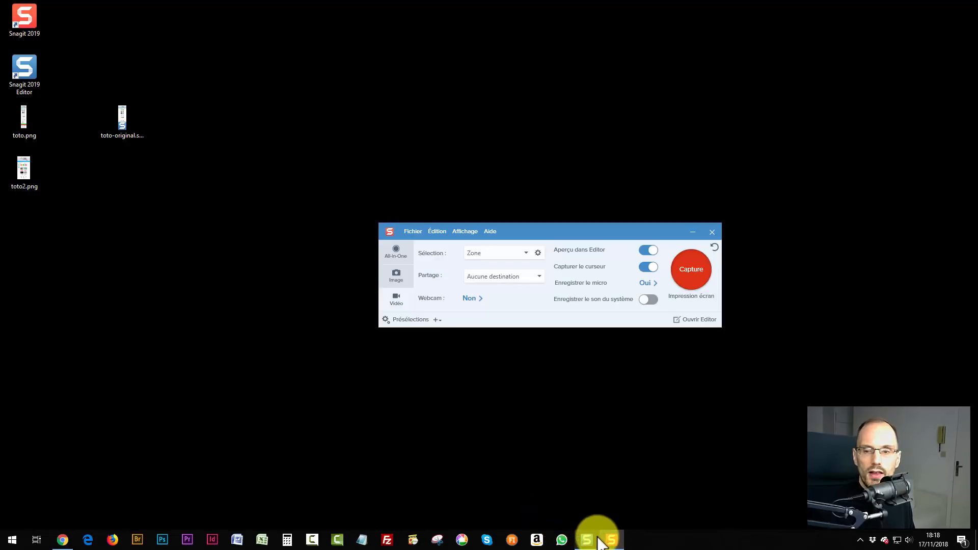
mouse_move(597, 543)
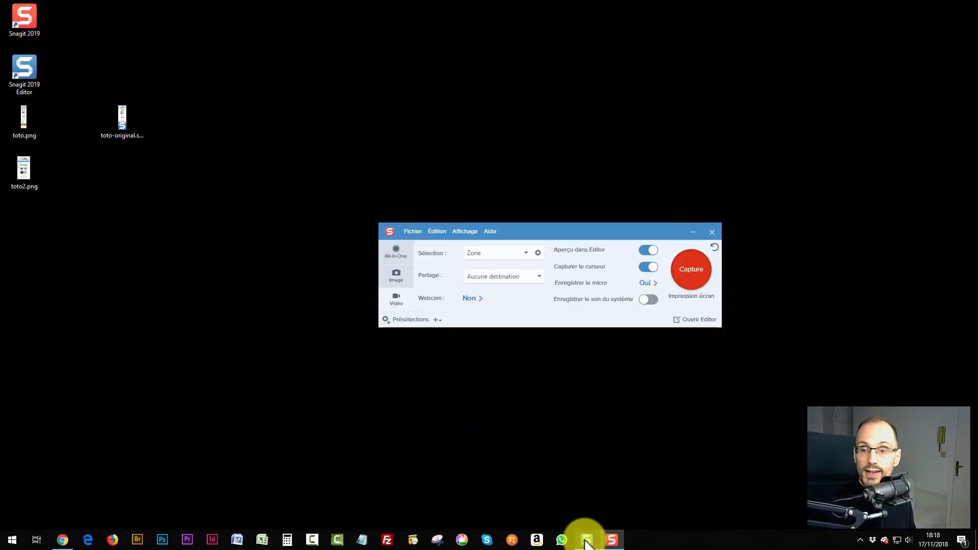
left_click(536, 506)
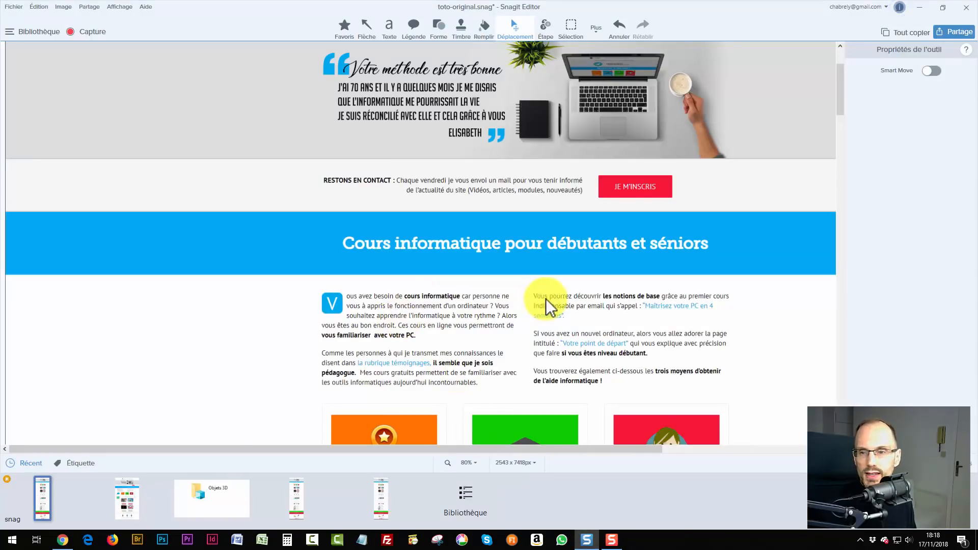
Select the right-hand paragraph block with the Sélection tool and extract its text with Saisir le texte.
left_click(530, 286)
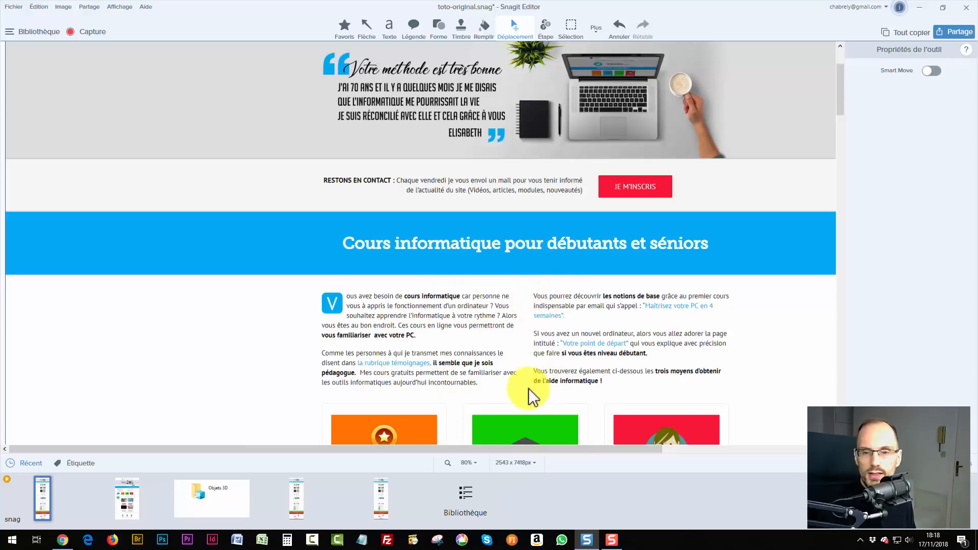
left_click(569, 30)
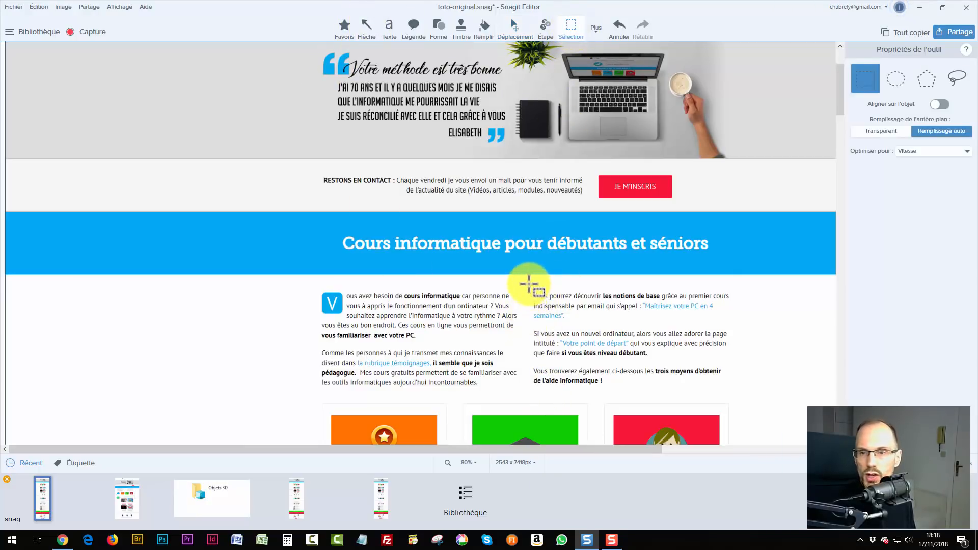
left_click_drag(527, 287, 736, 398)
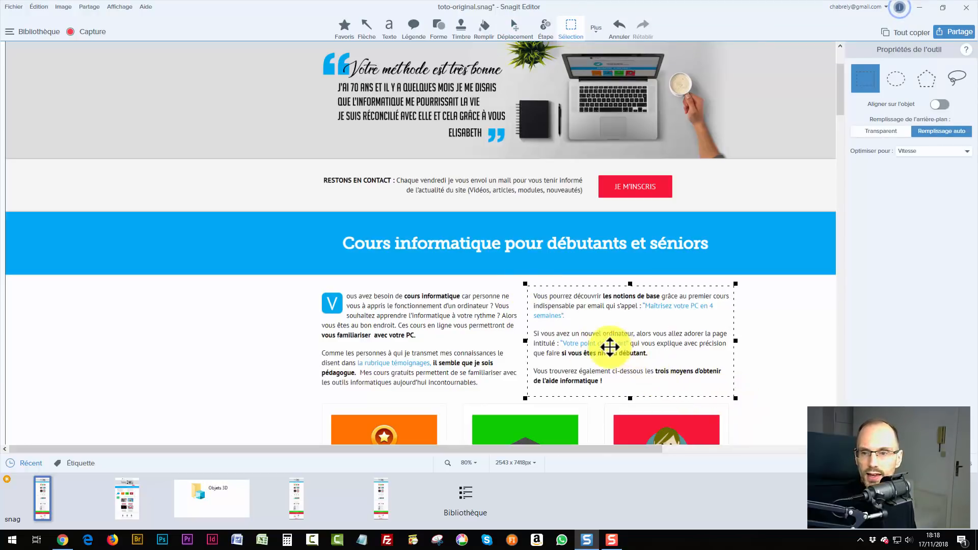
right_click(597, 340)
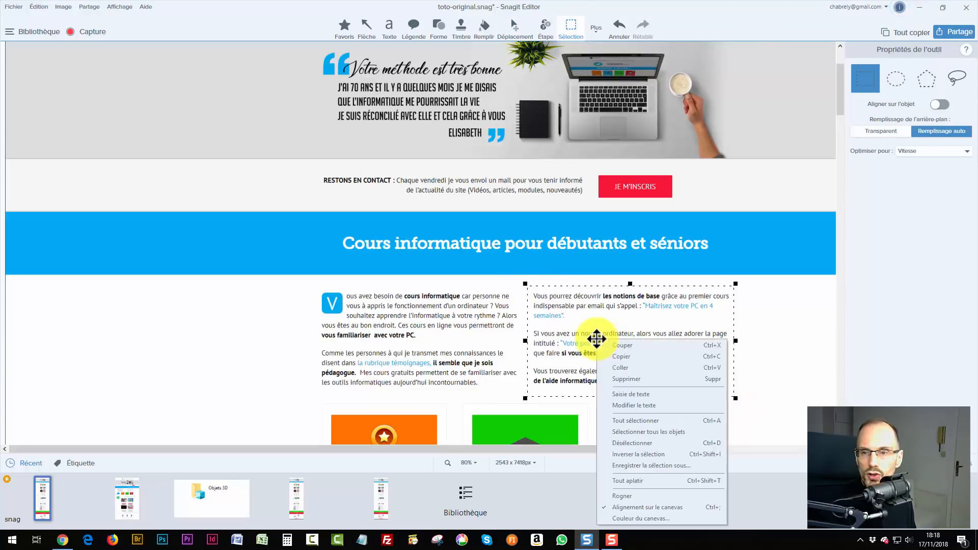
left_click(623, 396)
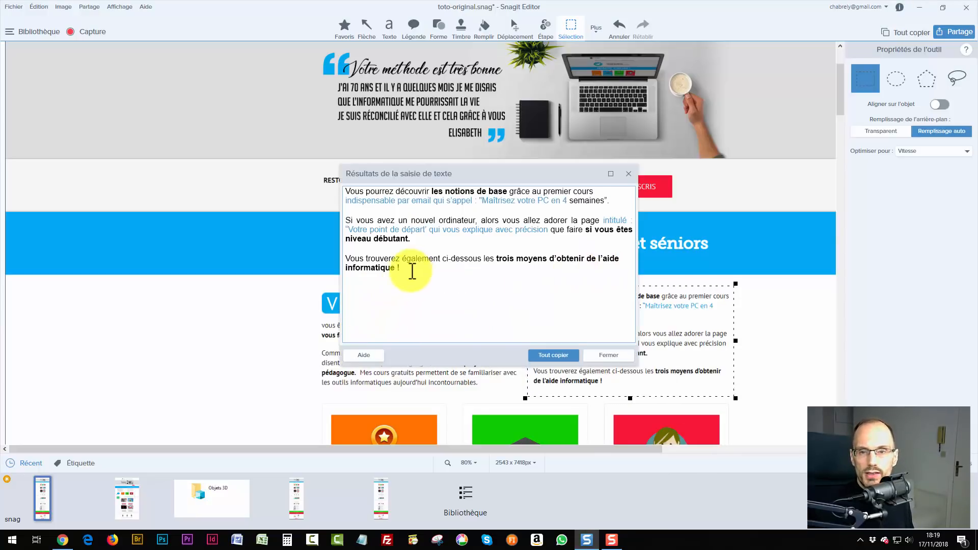
Select all the extracted paragraph text, deselect it, and close the results dialog with Fermer.
left_click_drag(412, 270, 326, 189)
left_click(426, 269)
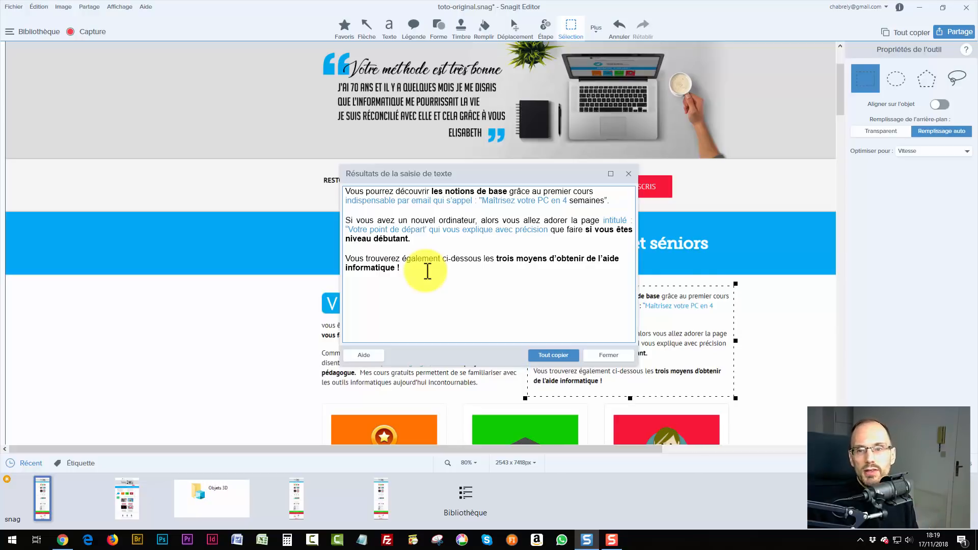
key("ctrl+a")
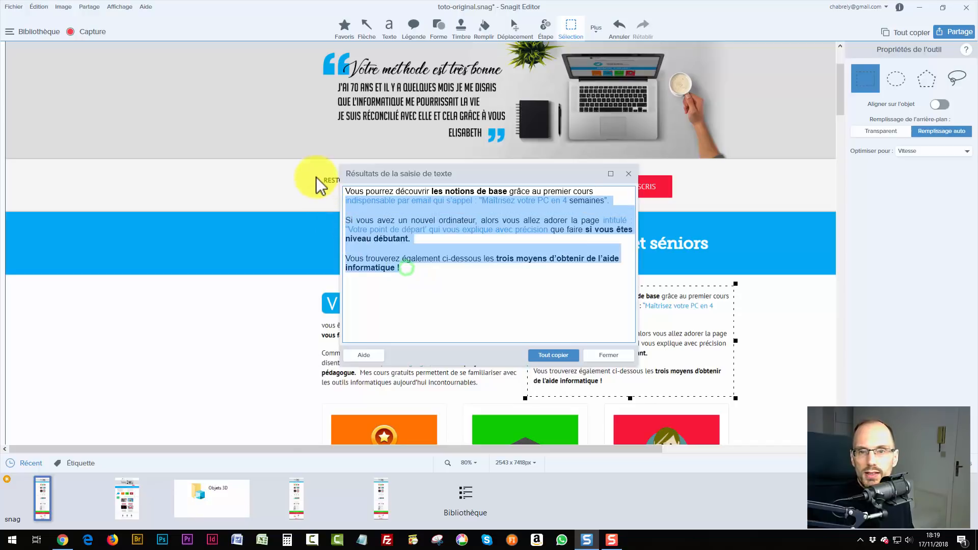
left_click(403, 277)
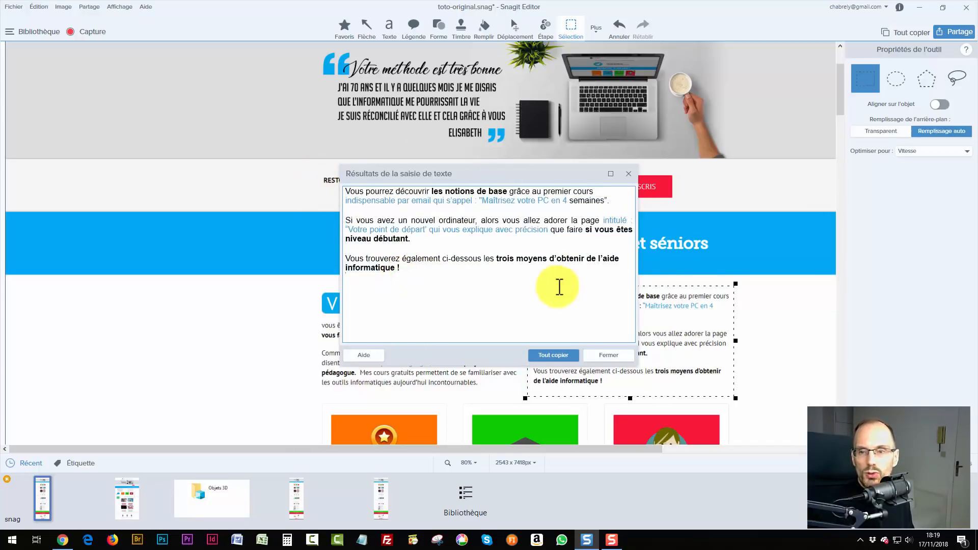
left_click(609, 356)
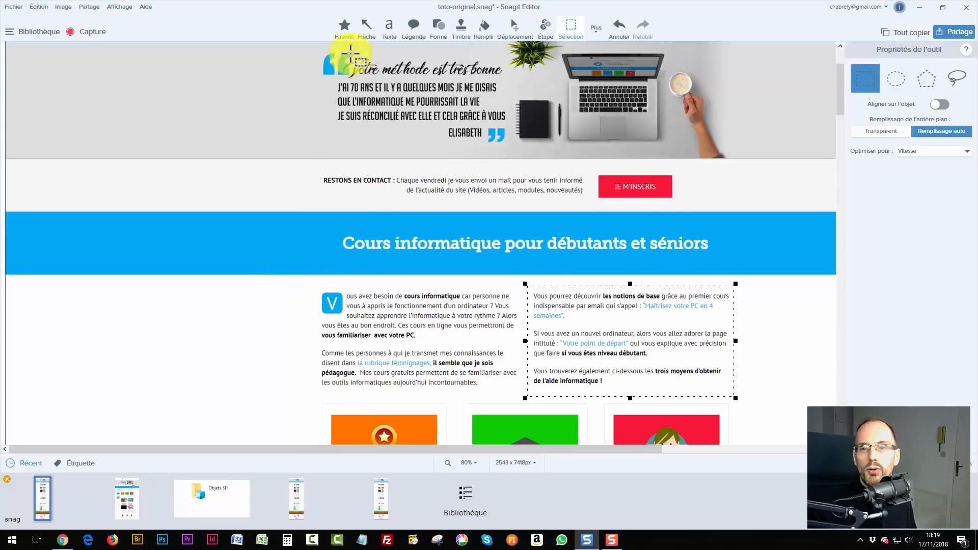
Scroll the capture back up and switch to Chrome showing the live FIAC homepage.
scroll(475, 136, "up", 3)
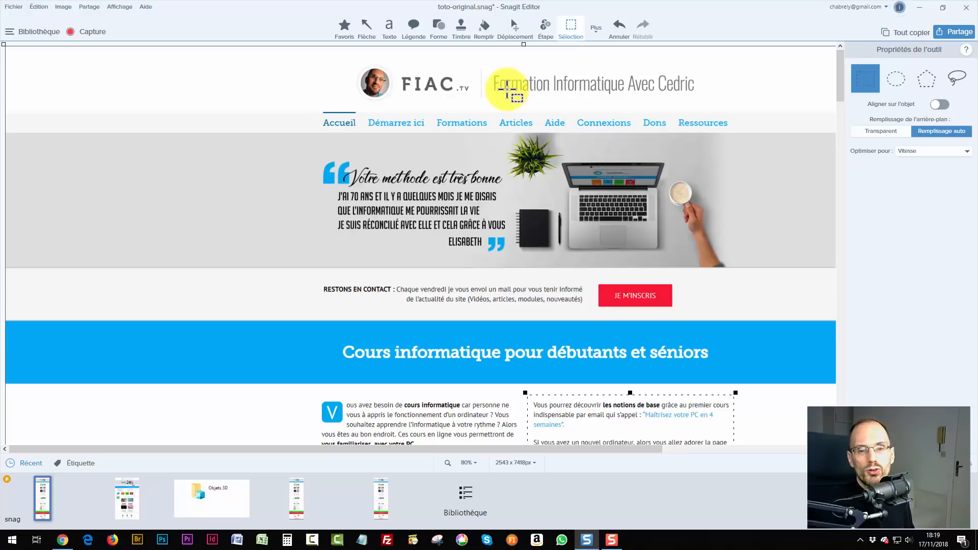
left_click(62, 540)
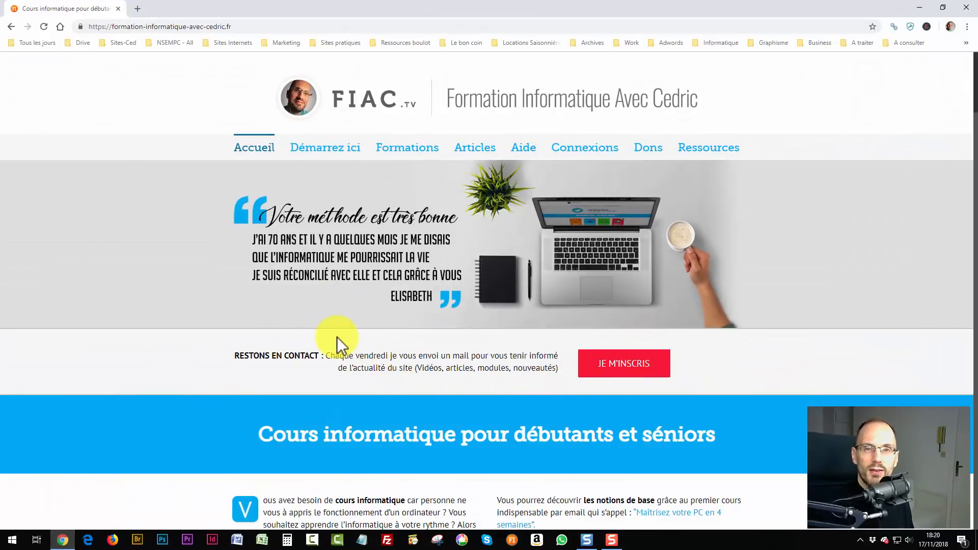
left_click(613, 368)
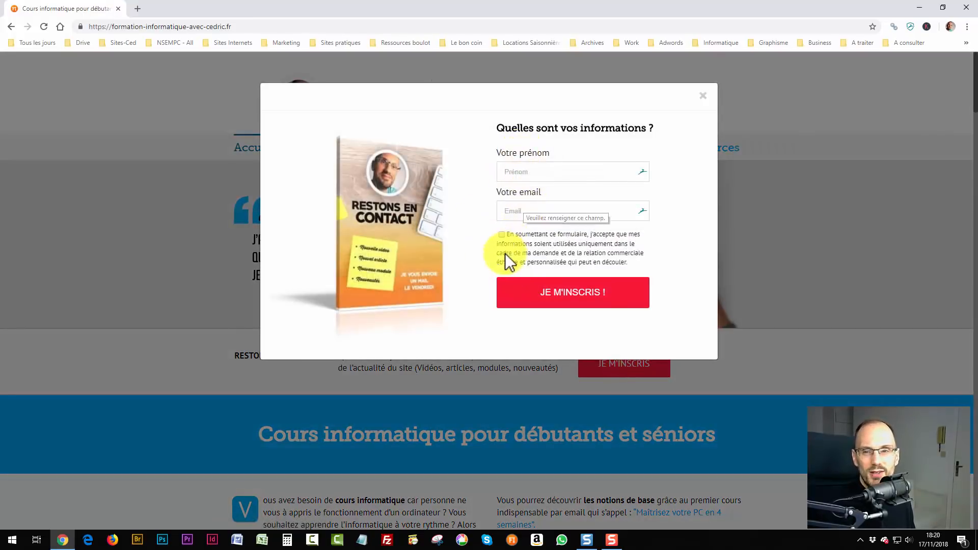
left_click(502, 233)
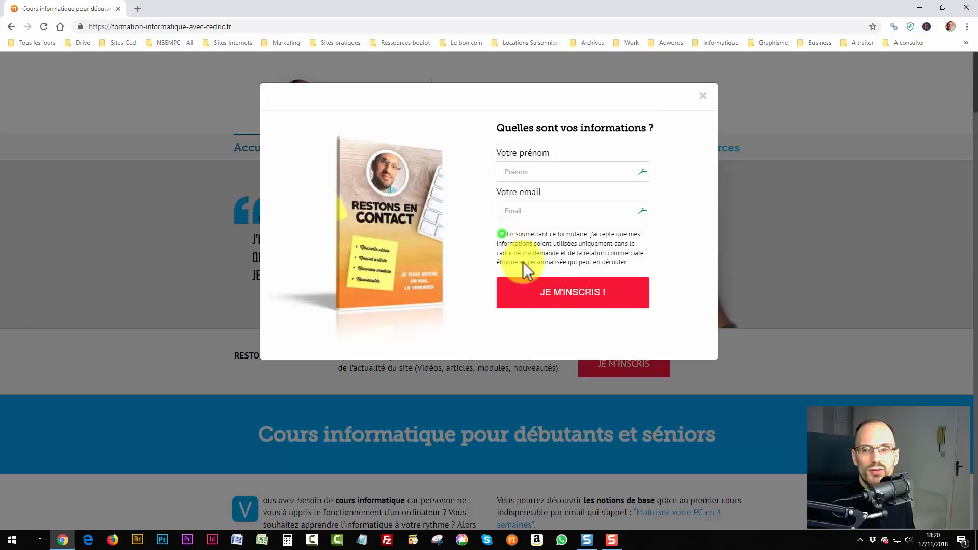
left_click(702, 96)
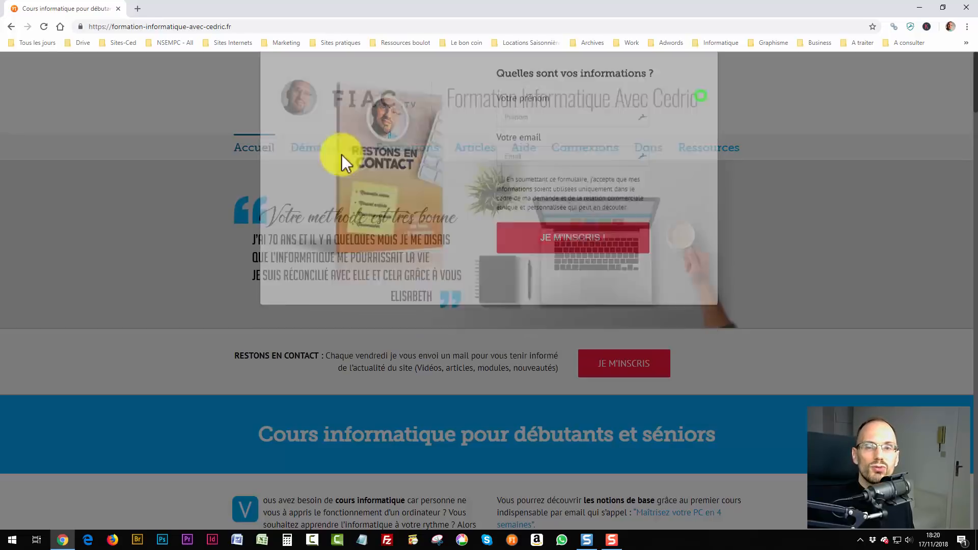